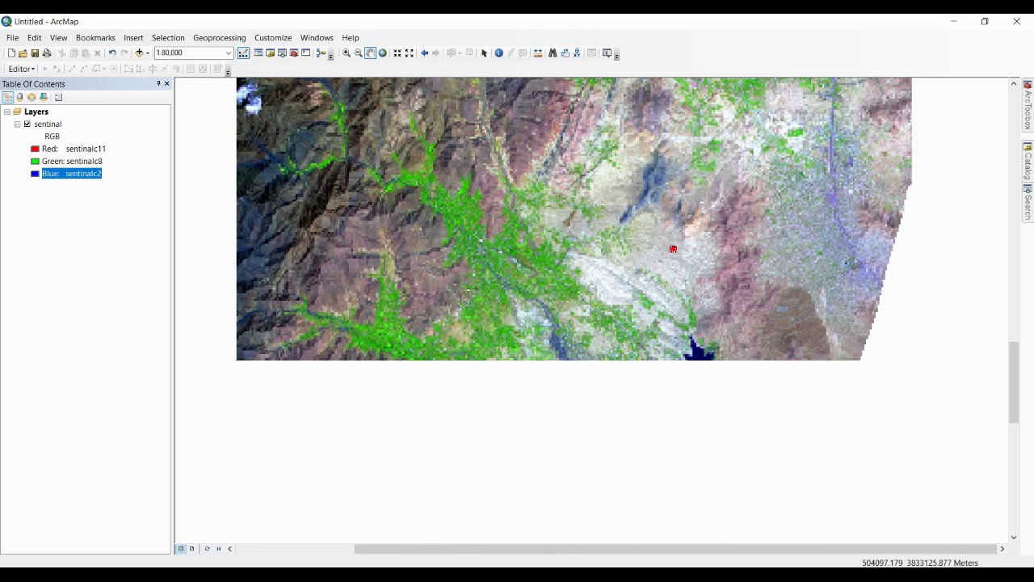
Examine the vegetation, water and mountain areas across the sentinal satellite image before classifying it
drag(296, 276, 587, 220)
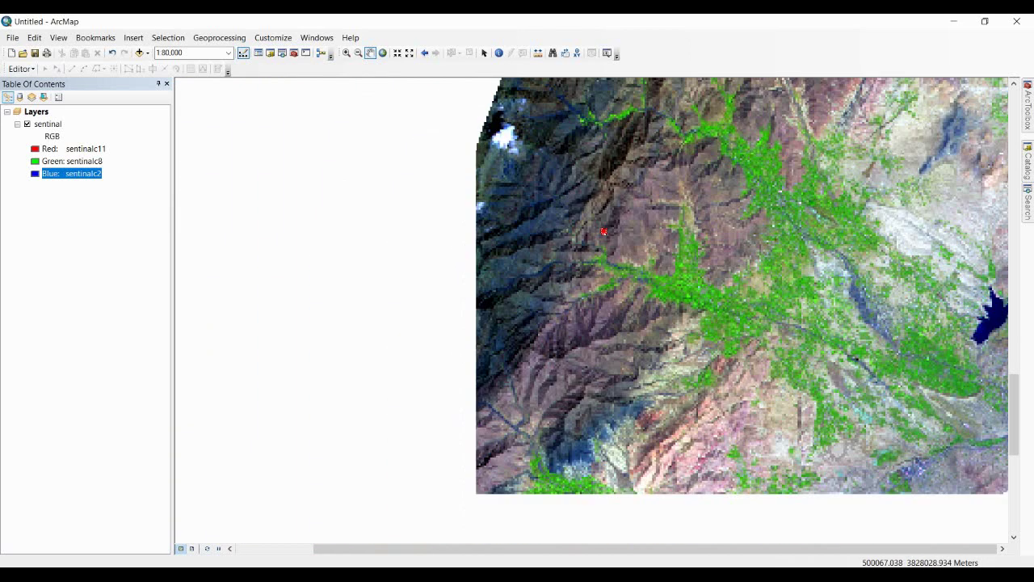
drag(697, 410, 561, 127)
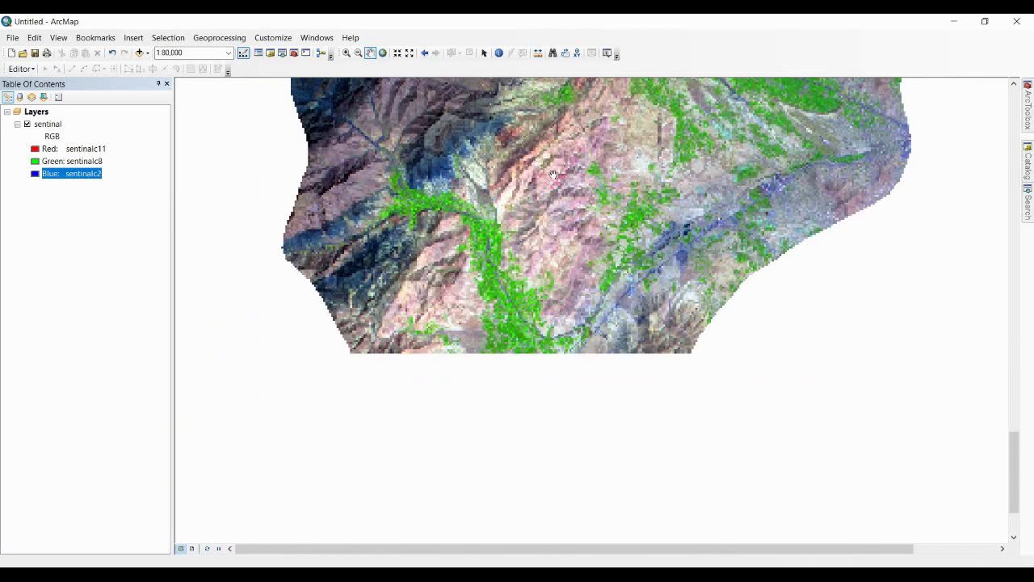
drag(440, 312, 450, 345)
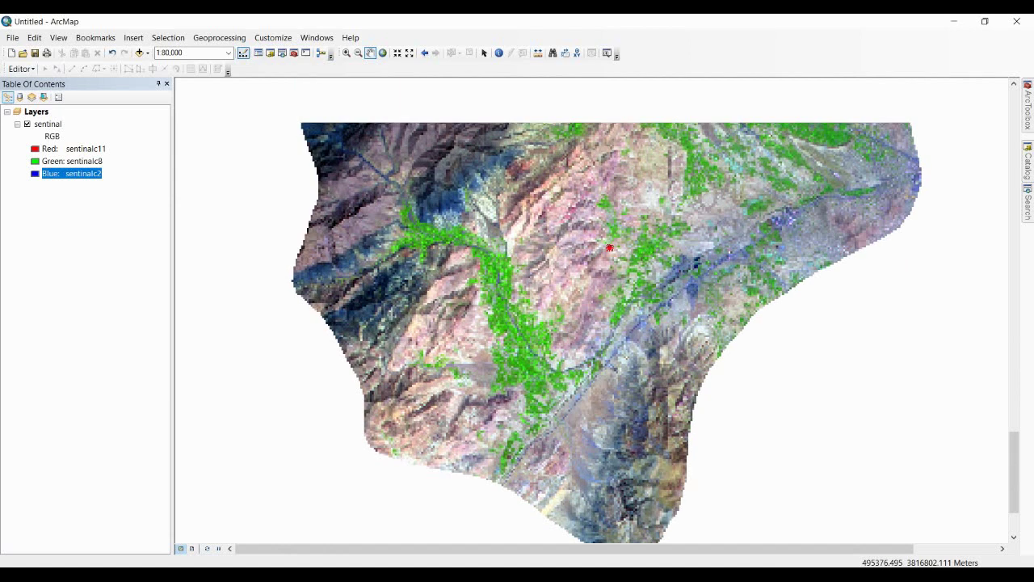
drag(484, 202, 501, 421)
drag(728, 162, 732, 469)
drag(754, 317, 648, 253)
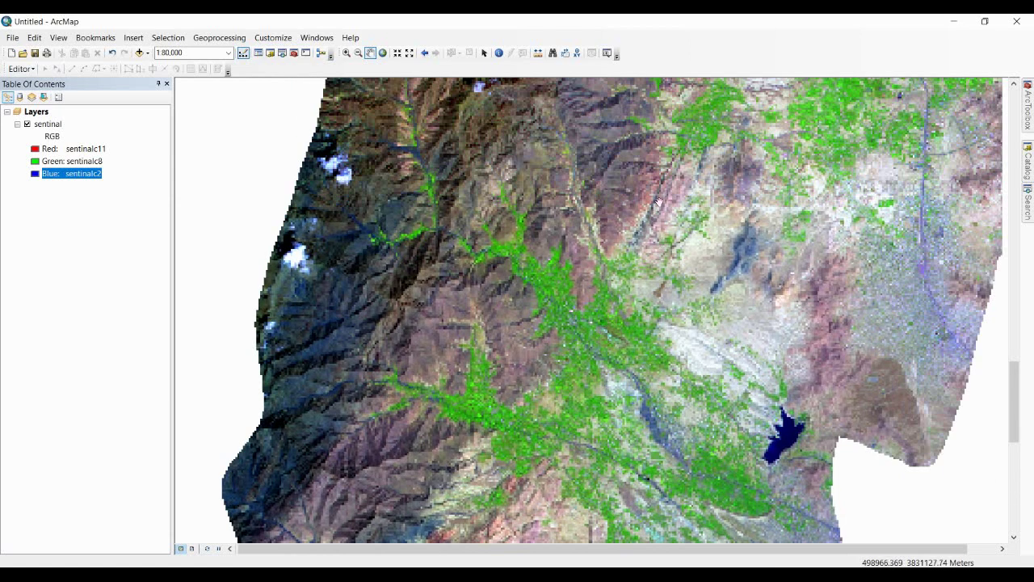
drag(662, 176, 565, 368)
scroll(547, 265, down, 4)
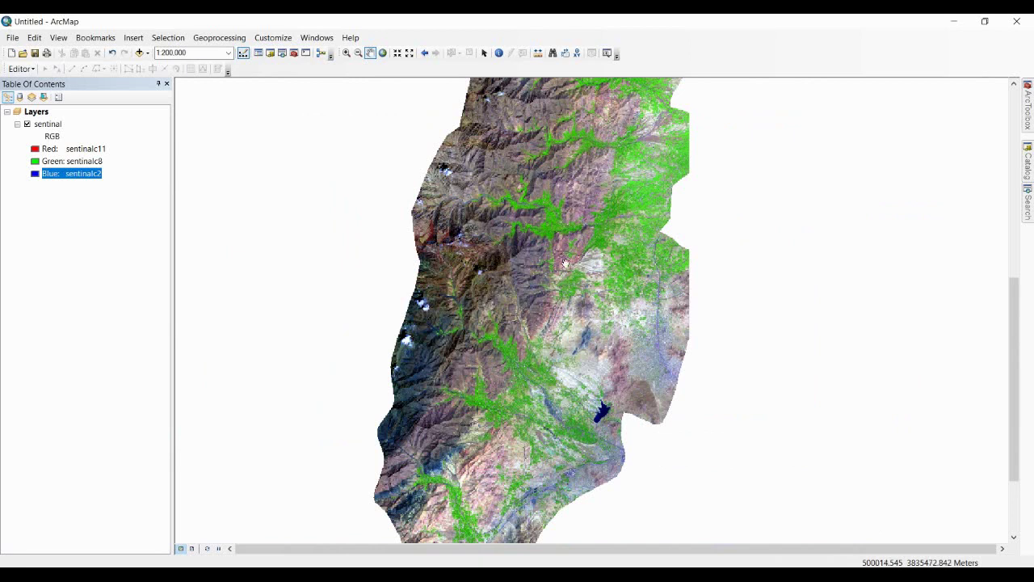
drag(561, 259, 535, 335)
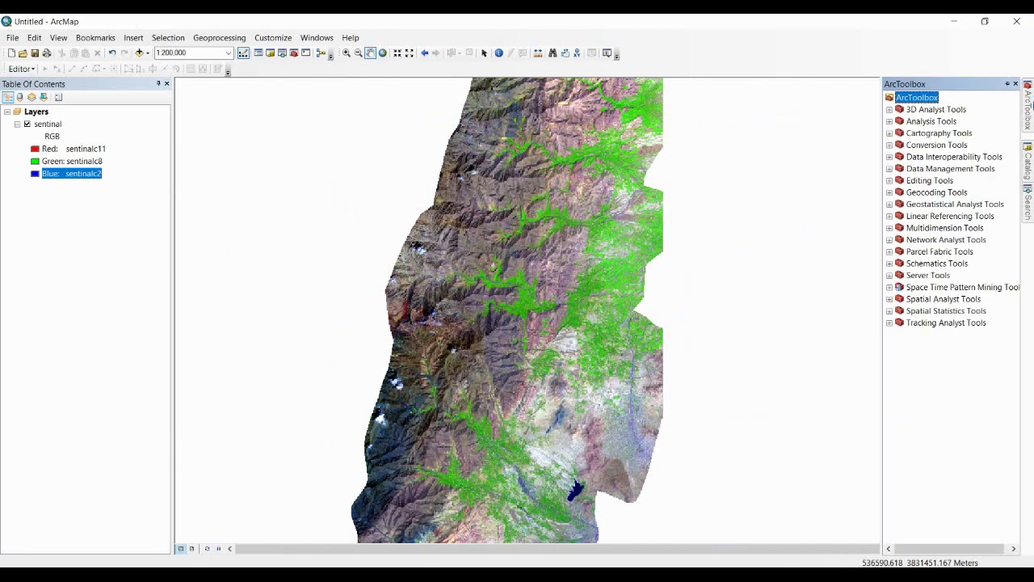
Open the Iso Cluster Unsupervised Classification tool and add the sentinal raster as its input raster bands
click(889, 299)
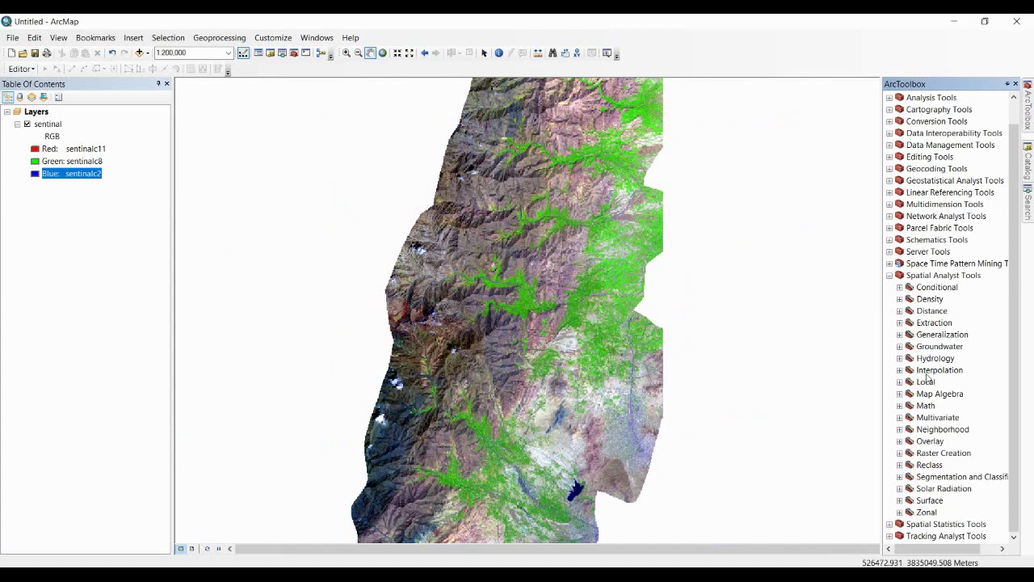
click(899, 418)
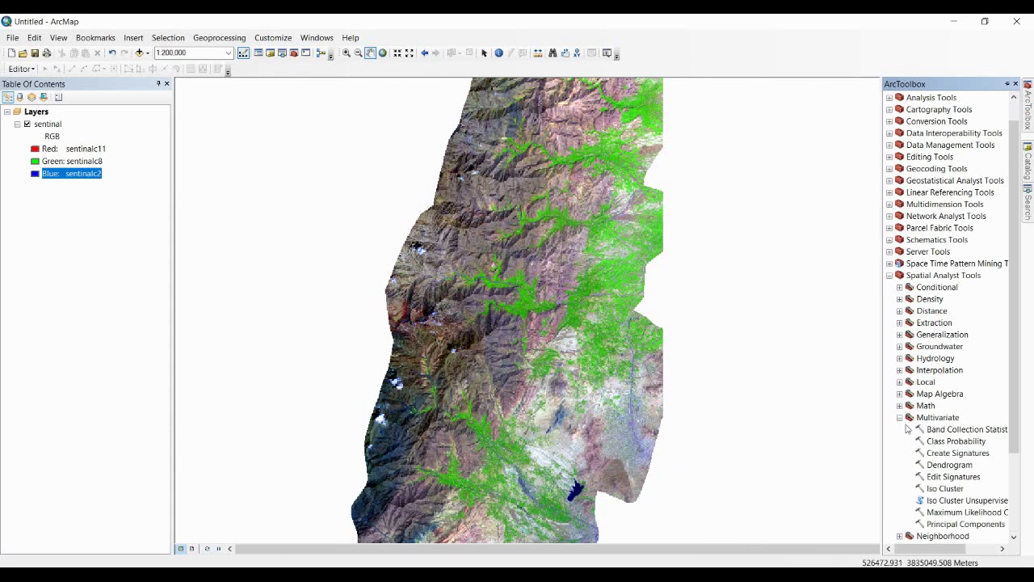
double_click(947, 499)
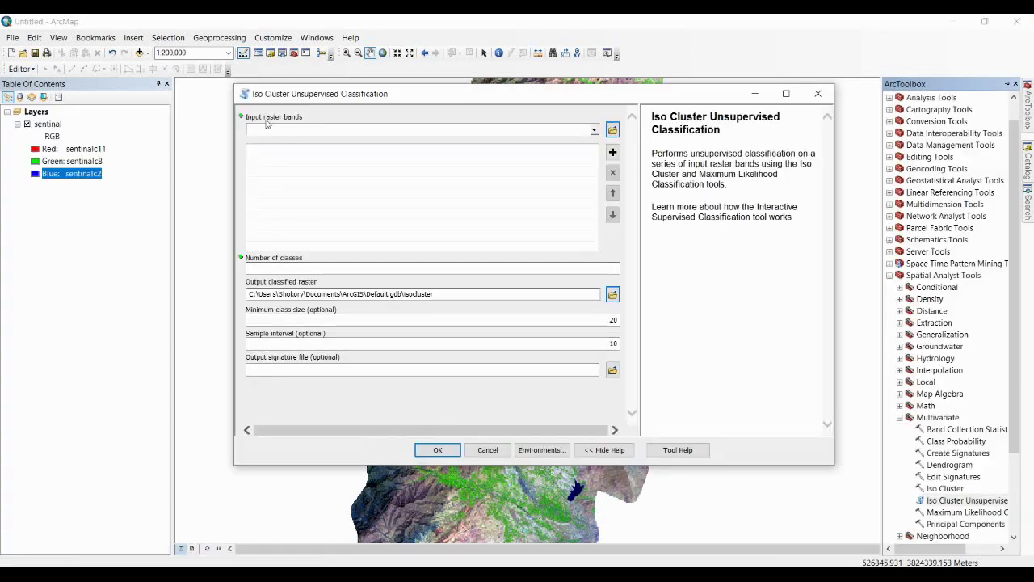
click(594, 130)
click(565, 142)
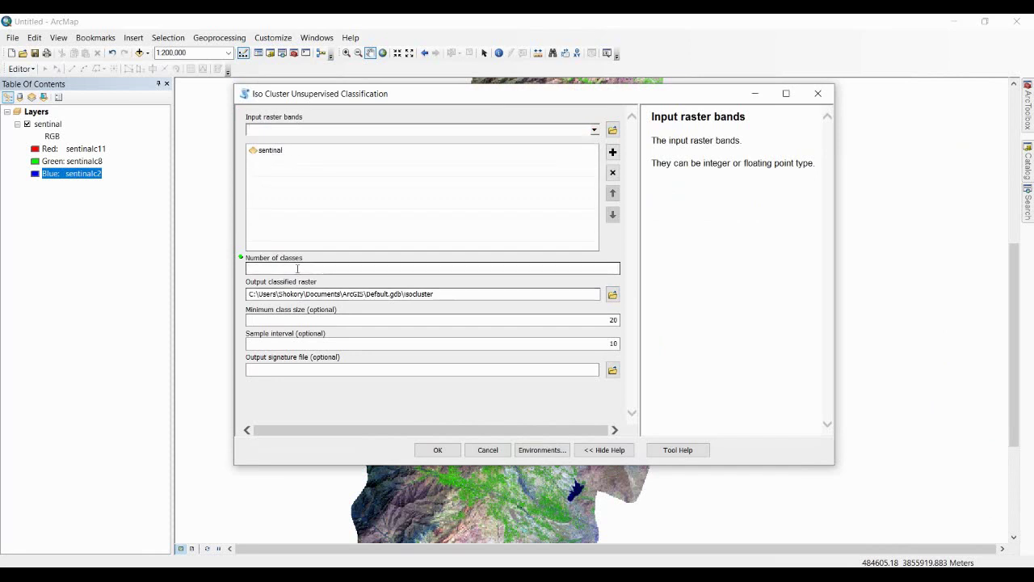
Set the number of classes to 15 and save the output classified raster as unsupervise in the data folder
click(297, 269)
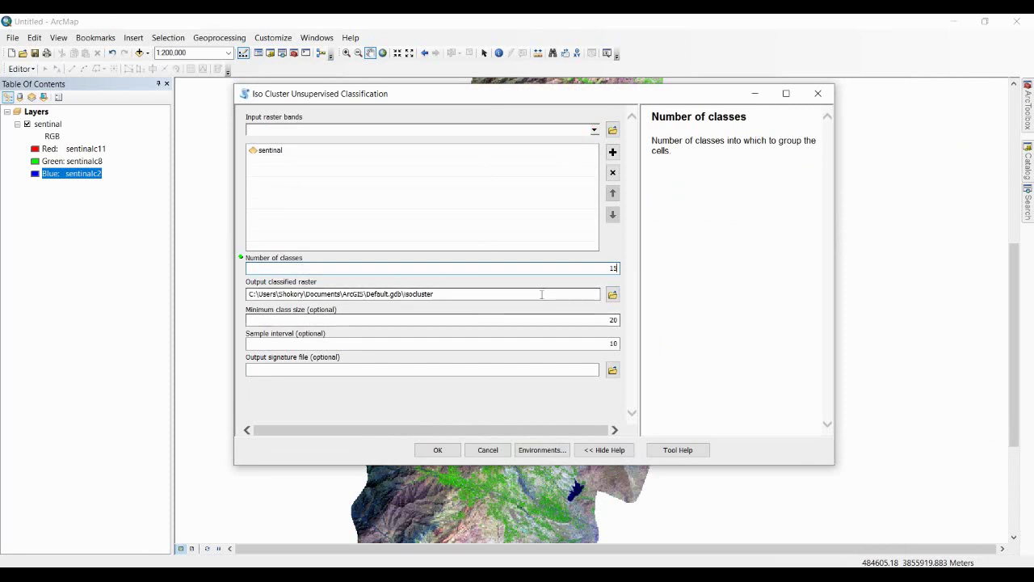
click(614, 296)
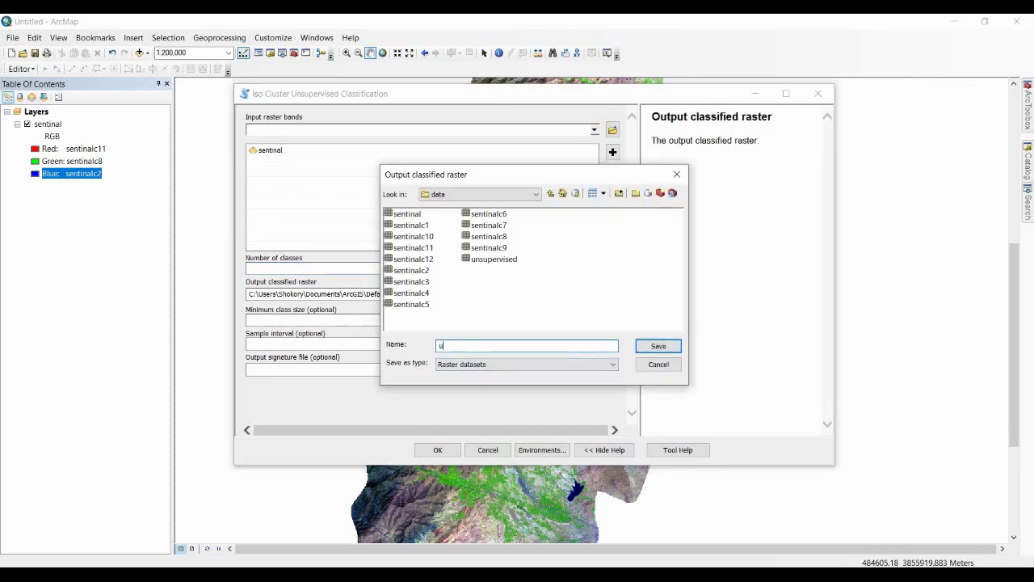
text(unsupervise)
key(Return)
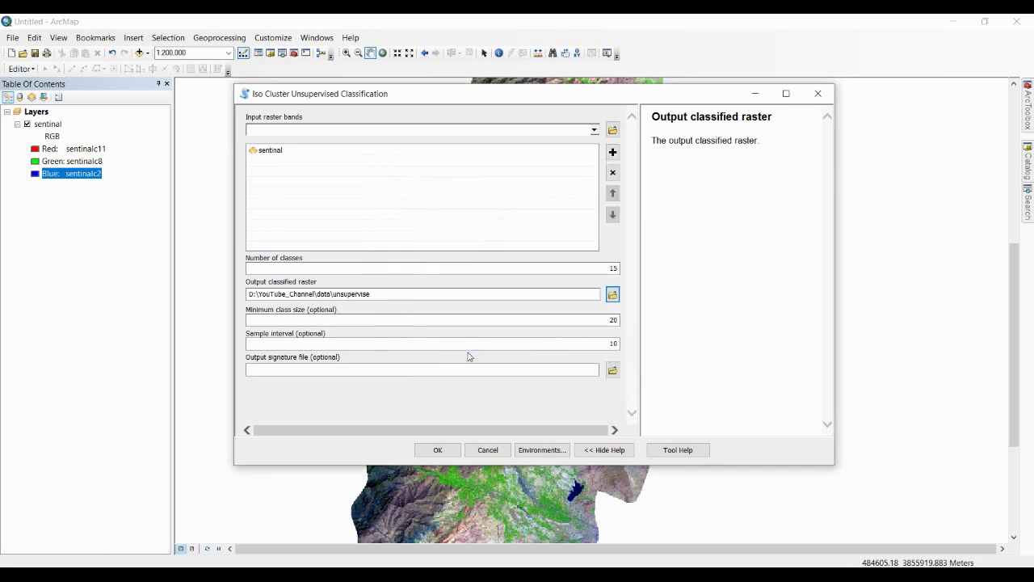
Set the sample interval to 15, leave the output signature file empty and run the unsupervised classification
click(331, 322)
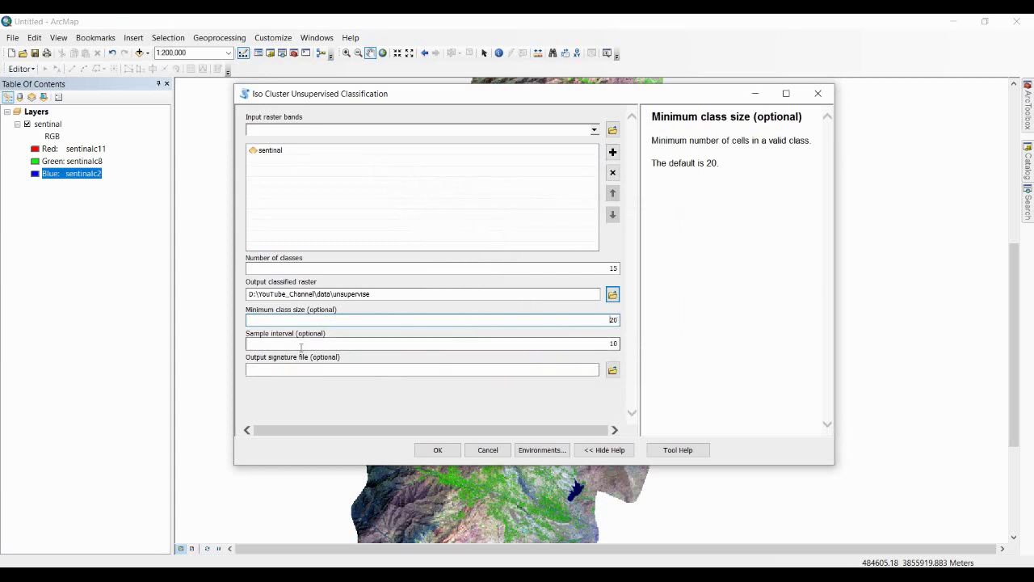
double_click(613, 344)
text(1)
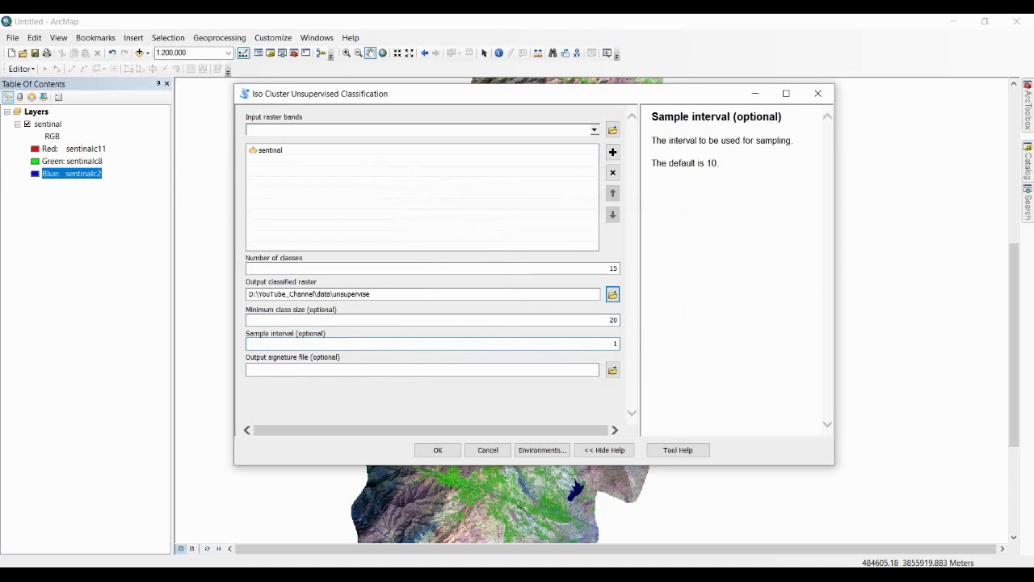
click(442, 397)
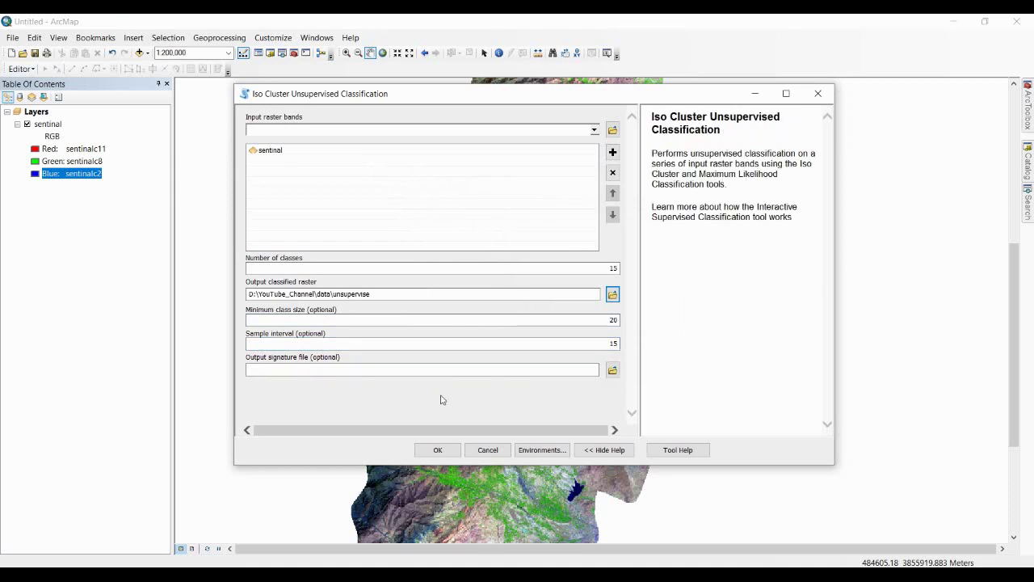
click(312, 370)
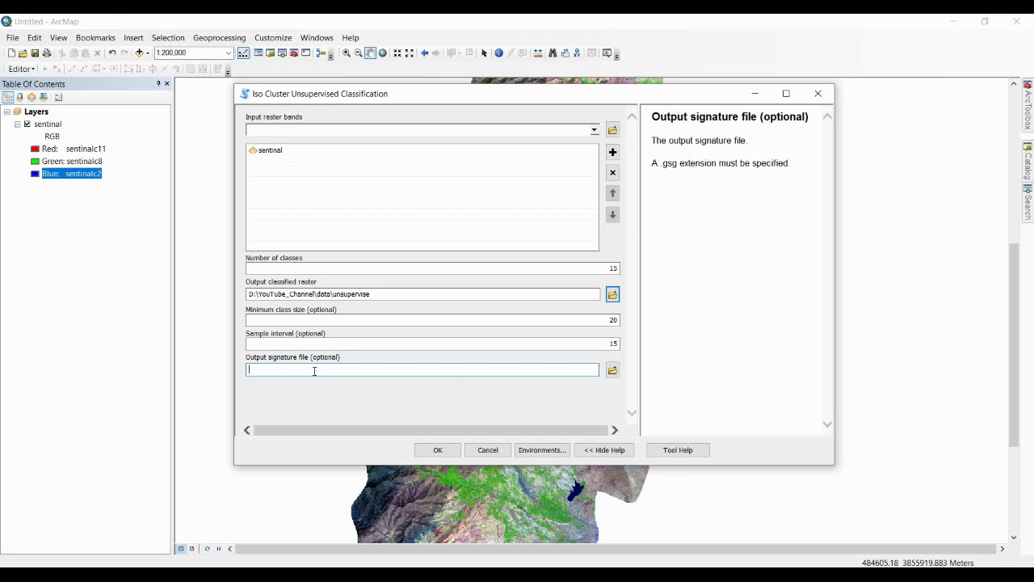
click(457, 418)
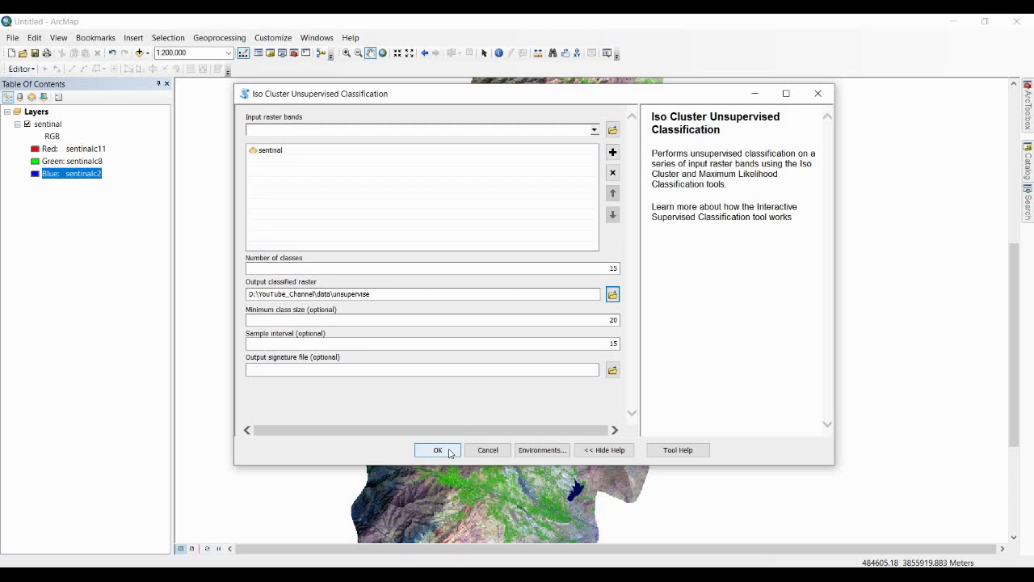
click(451, 452)
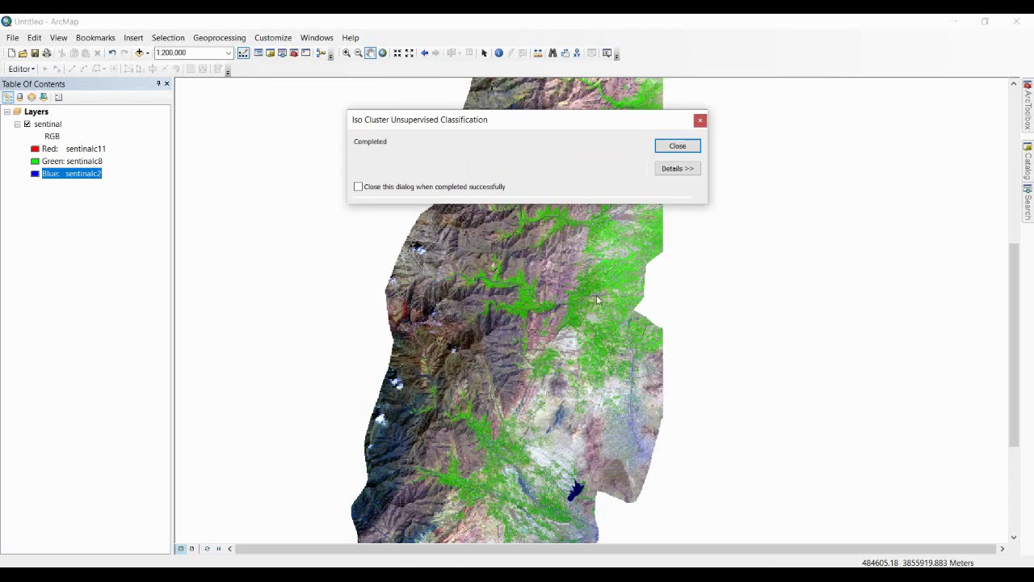
click(677, 146)
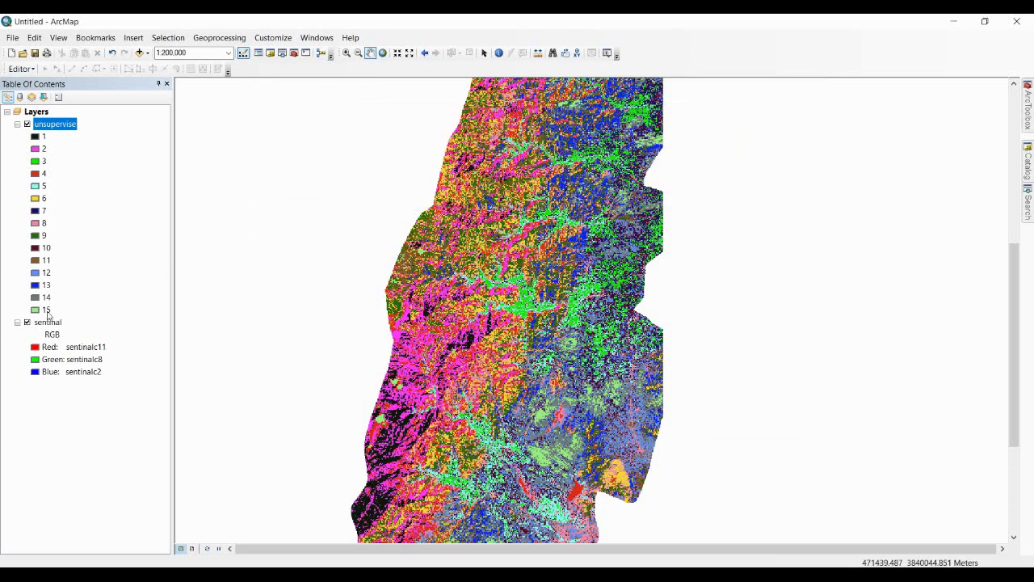
Look over the classified raster, and hide the unsupervise layer to inspect the green valleys of the sentinal image
scroll(517, 314, up, 3)
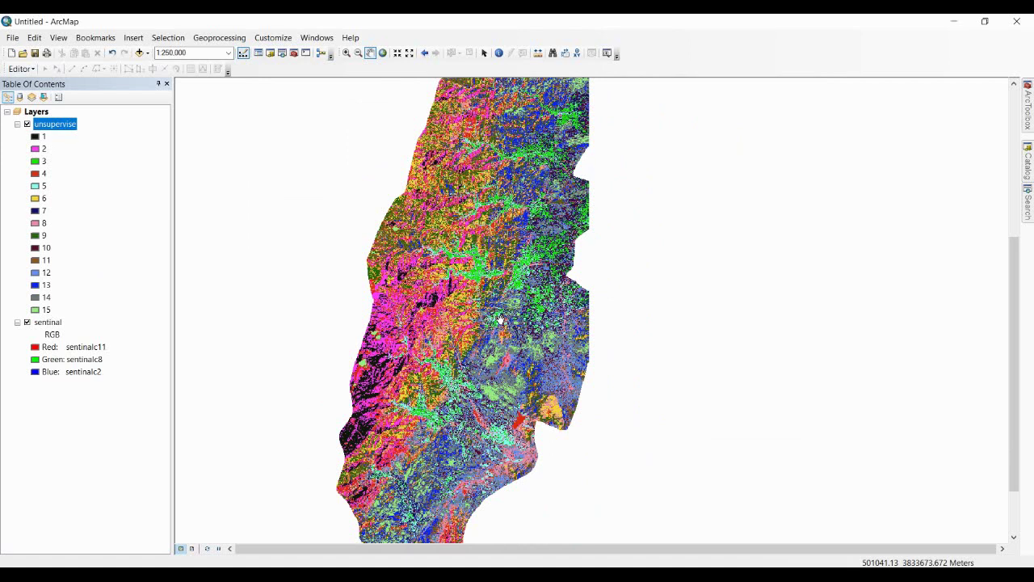
drag(499, 321, 502, 448)
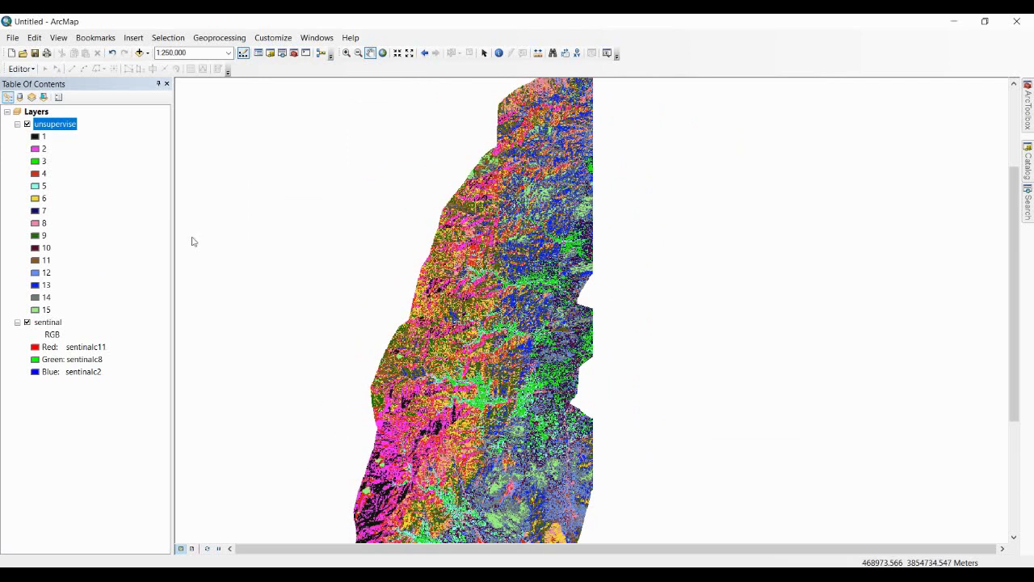
click(27, 124)
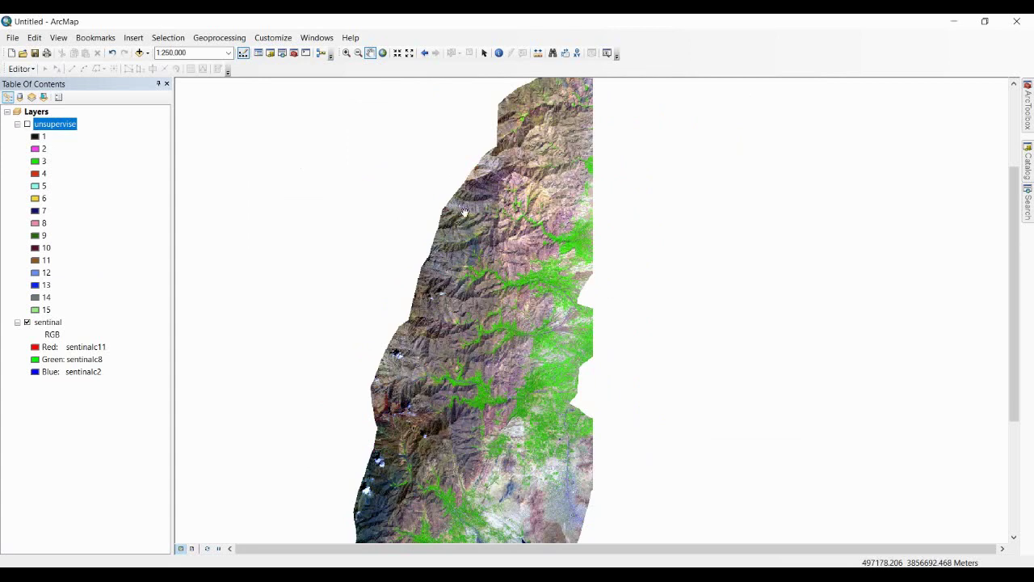
drag(556, 269, 541, 264)
scroll(584, 296, up, 5)
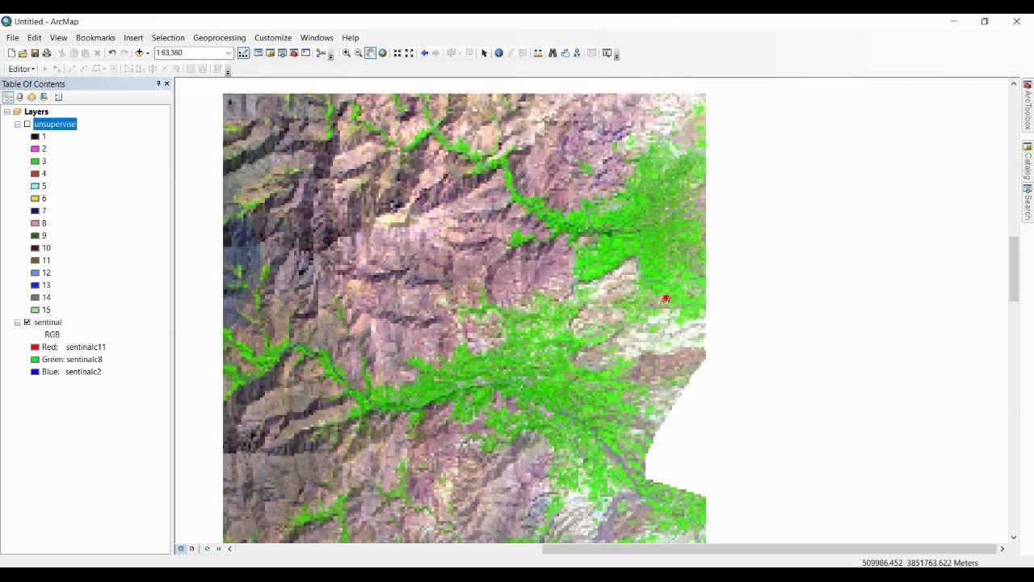
drag(666, 299, 710, 305)
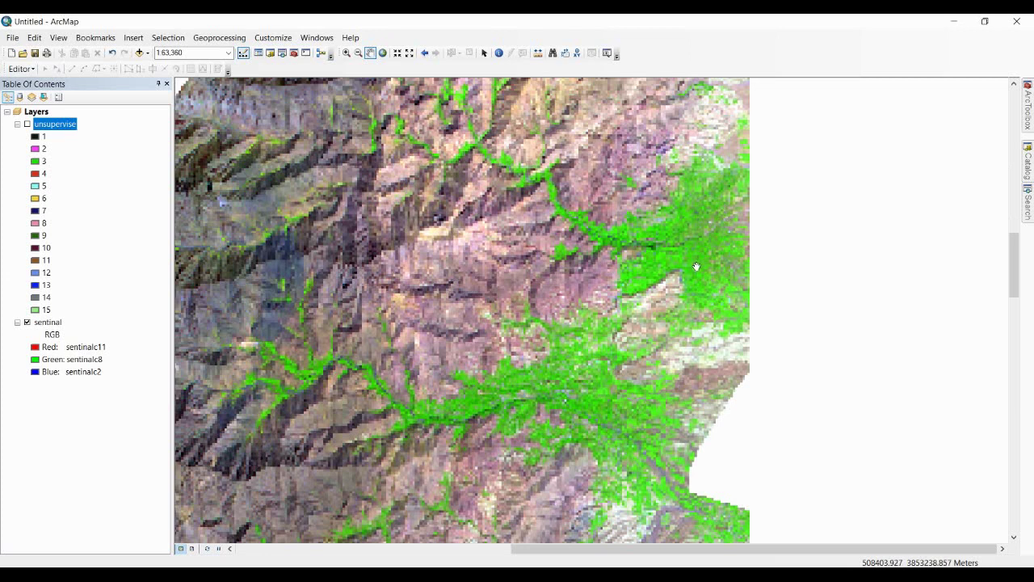
Compare the classes with the sentinal image over the green vegetation by switching the unsupervise layer's visibility, leaving it shown
click(27, 123)
click(26, 124)
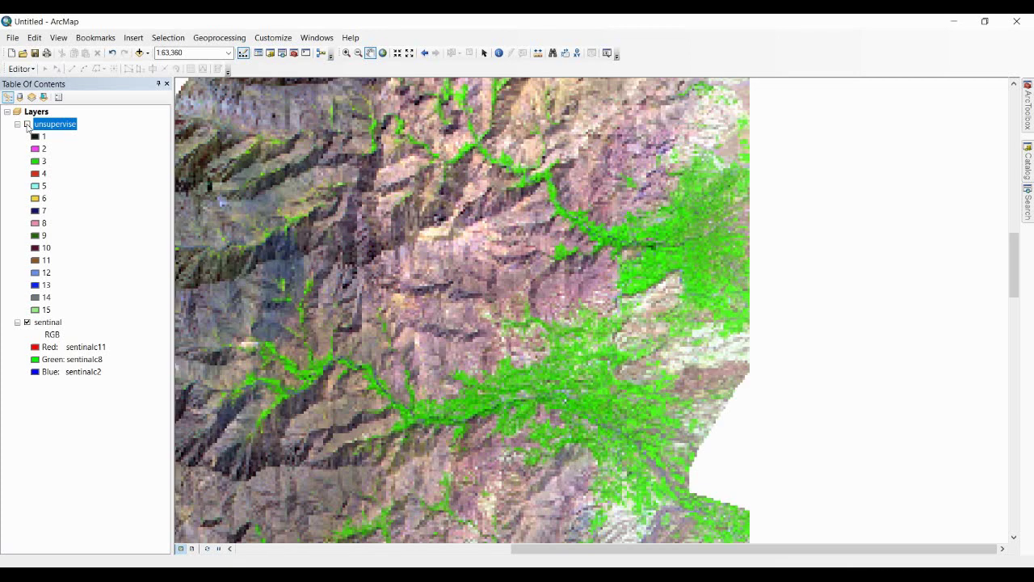
click(26, 123)
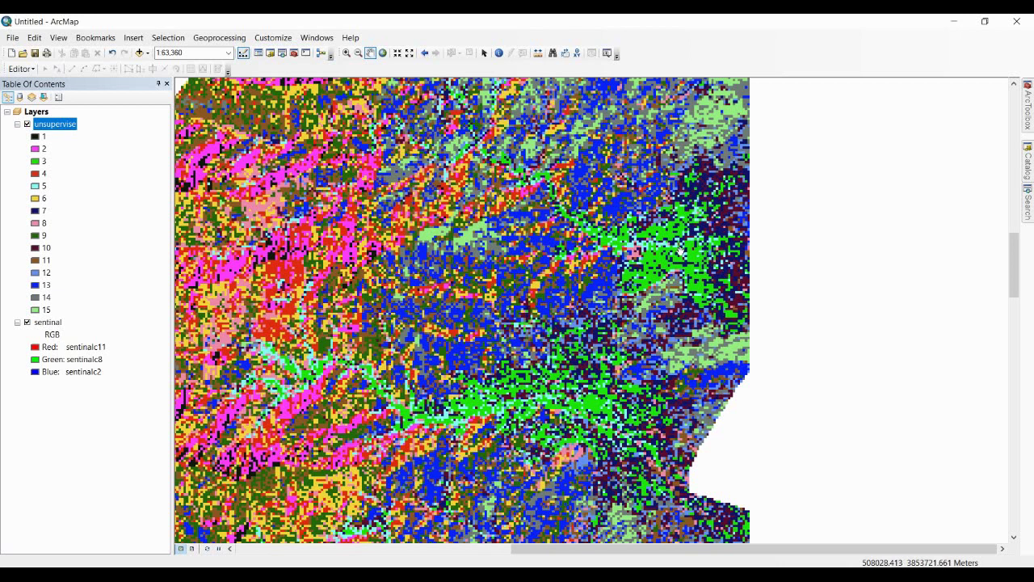
click(27, 125)
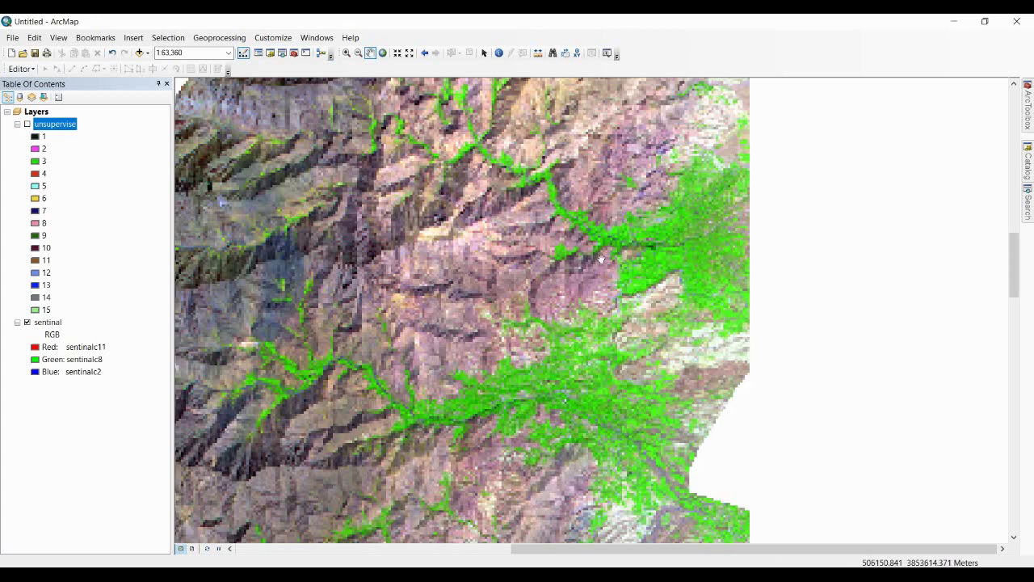
scroll(704, 197, up, 1)
scroll(704, 197, up, 3)
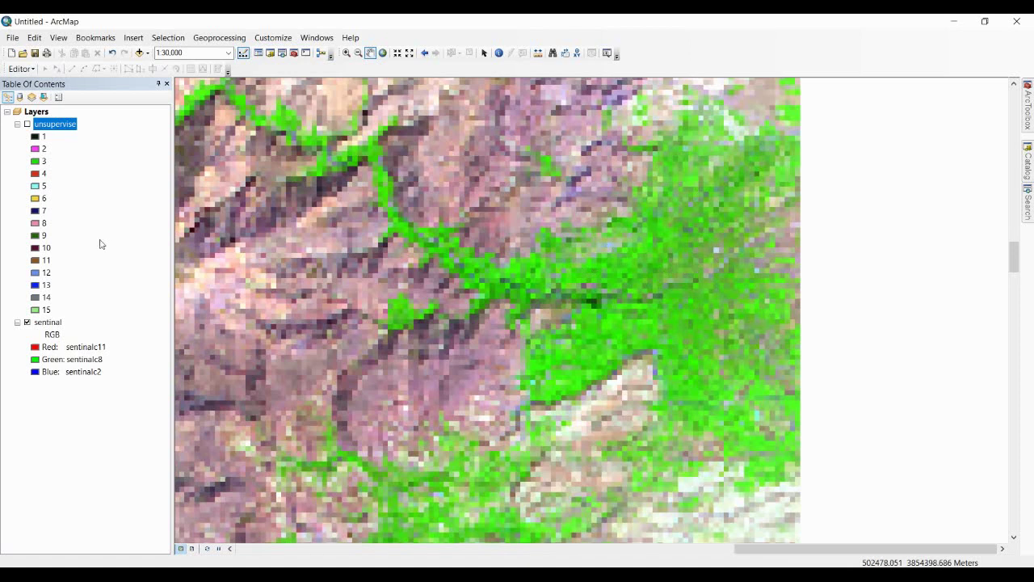
click(27, 124)
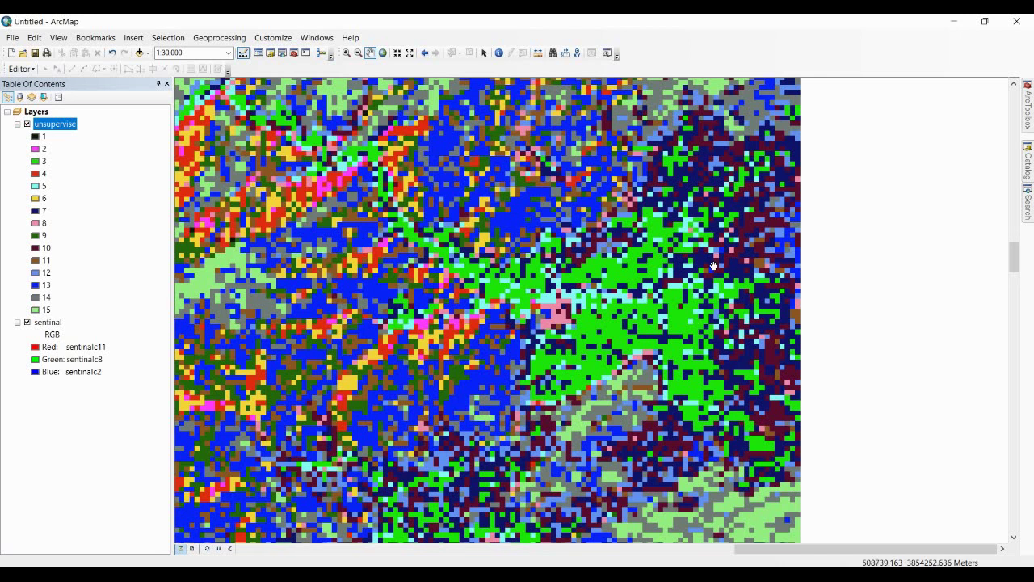
click(28, 124)
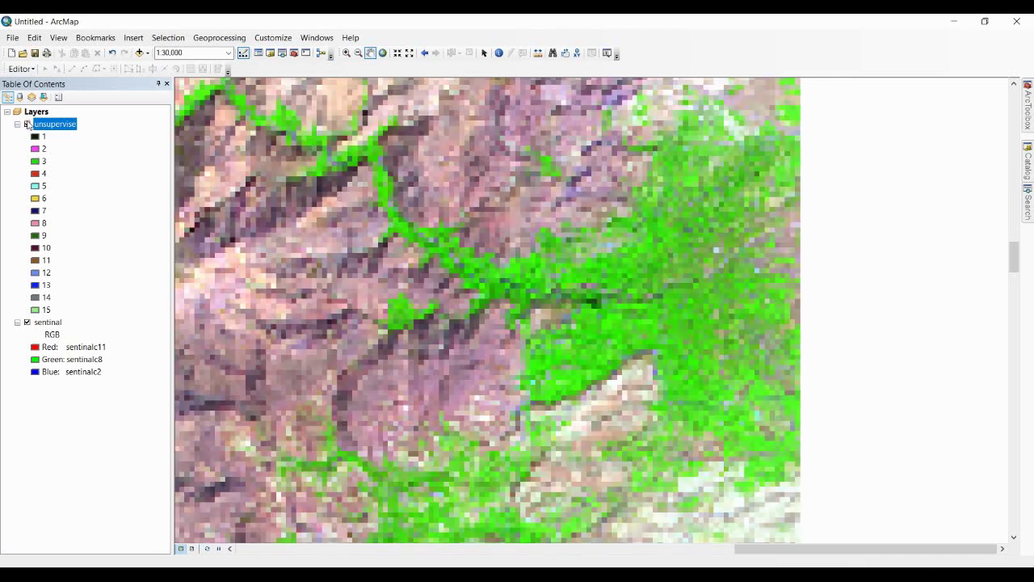
click(27, 124)
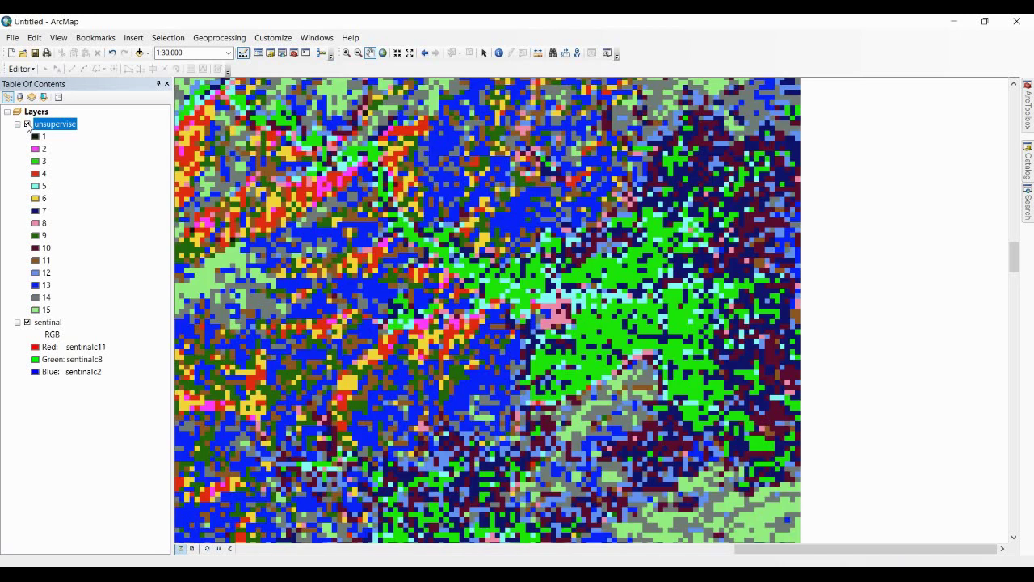
Change the fill colour of class 7 in the unsupervise layer to a very pale green
click(35, 212)
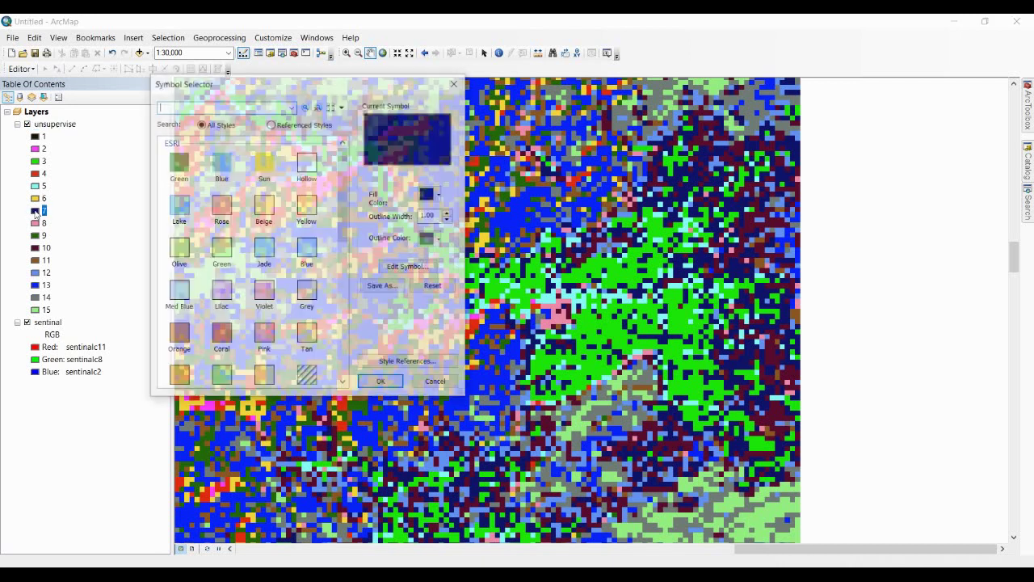
click(440, 195)
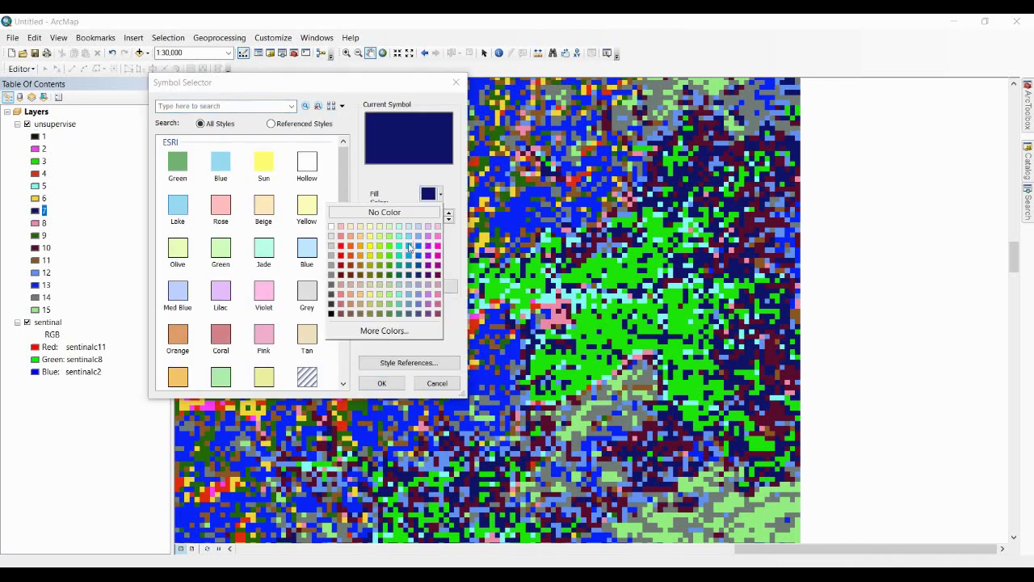
click(389, 226)
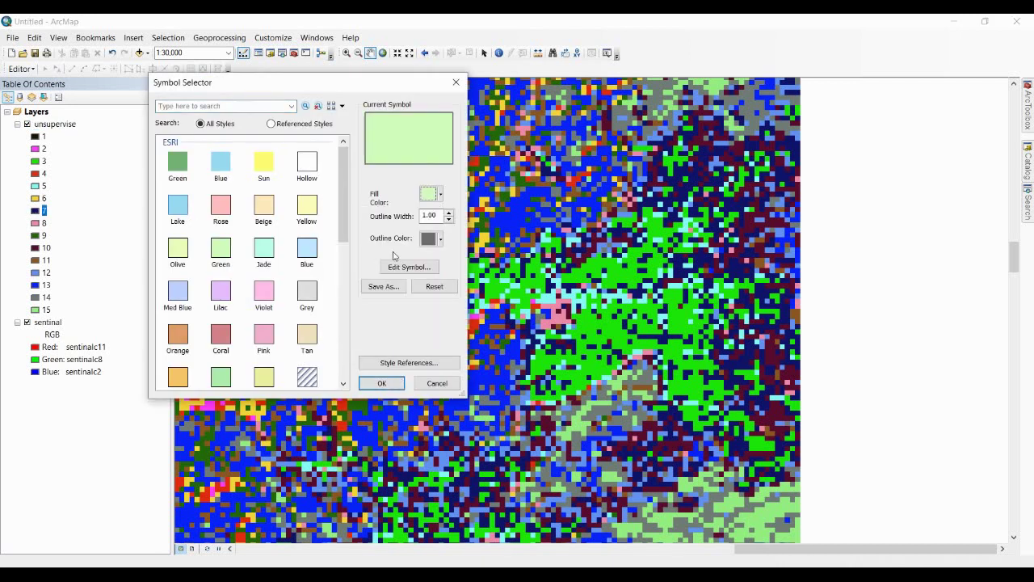
click(382, 383)
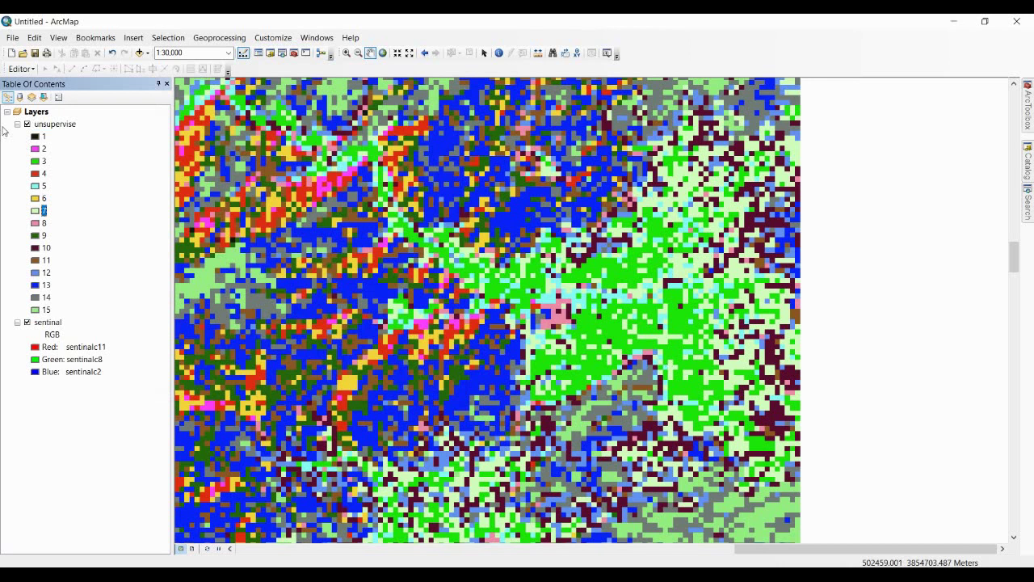
Check the vegetation against the sentinal image and set the fill colour of class 10 to light green
click(27, 125)
click(27, 124)
click(35, 248)
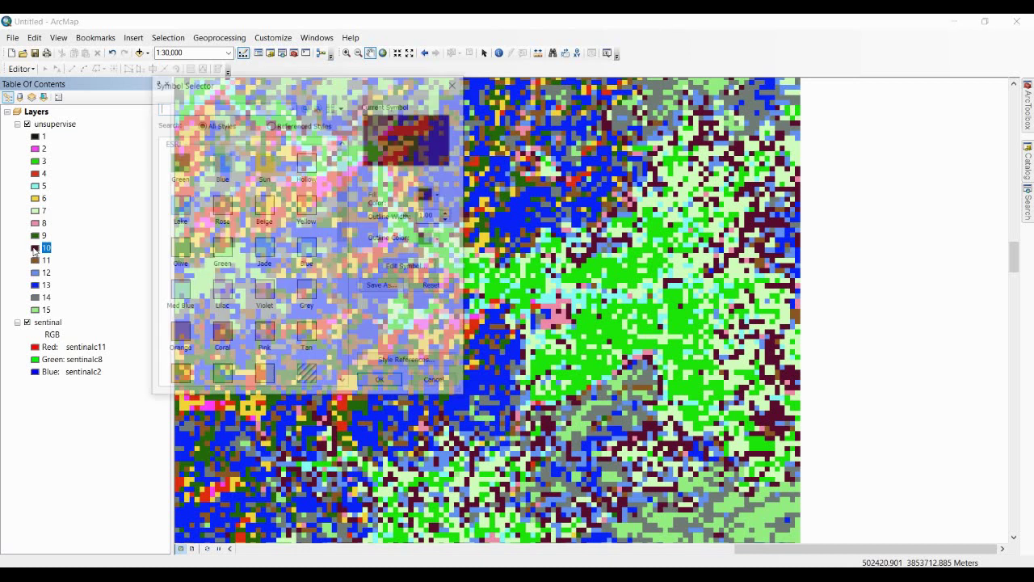
click(440, 193)
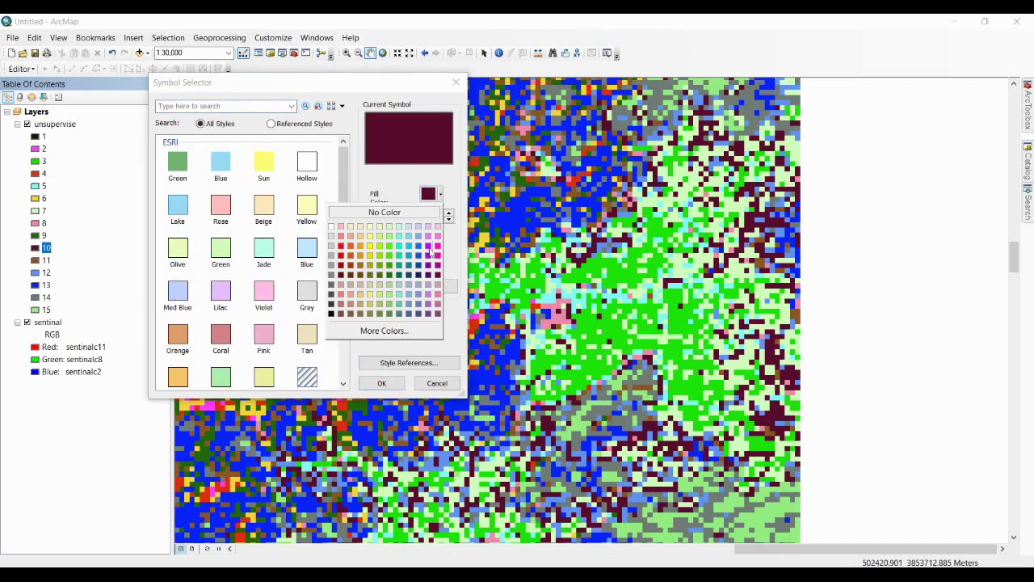
click(387, 240)
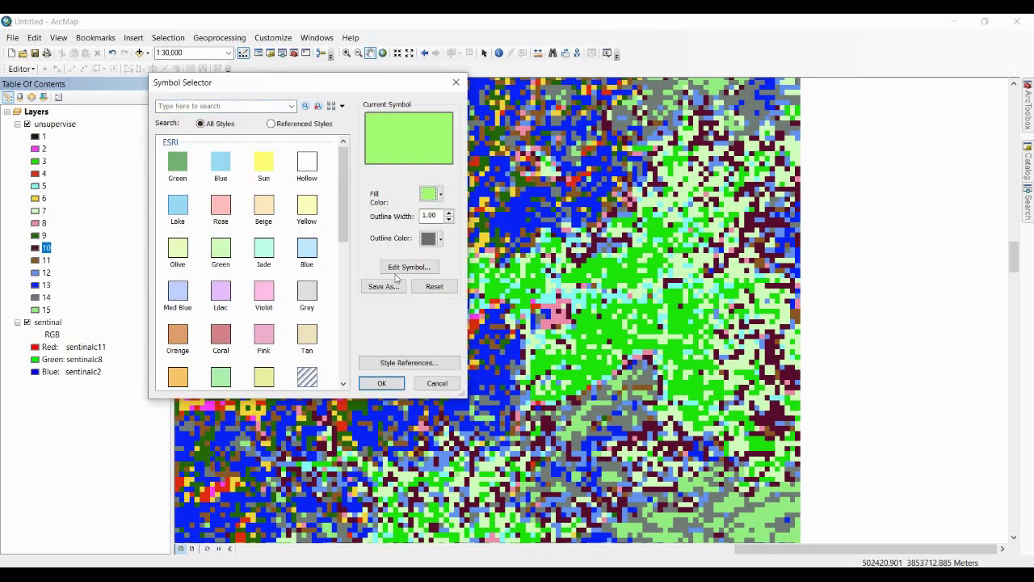
click(381, 383)
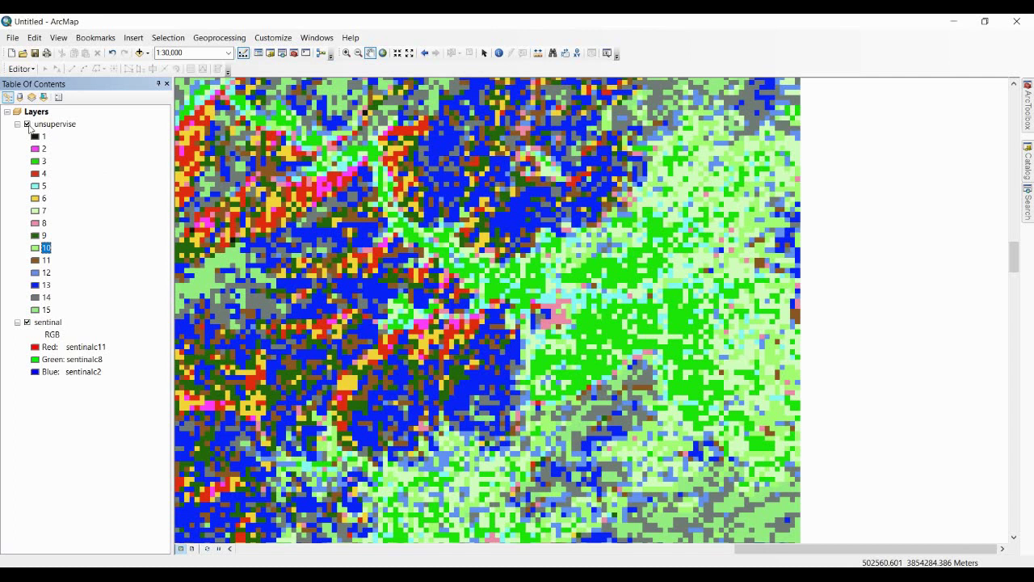
Compare the recoloured classes 7 and 10 with the sentinal vegetation by repeatedly hiding and showing the unsupervise layer
click(27, 125)
click(28, 125)
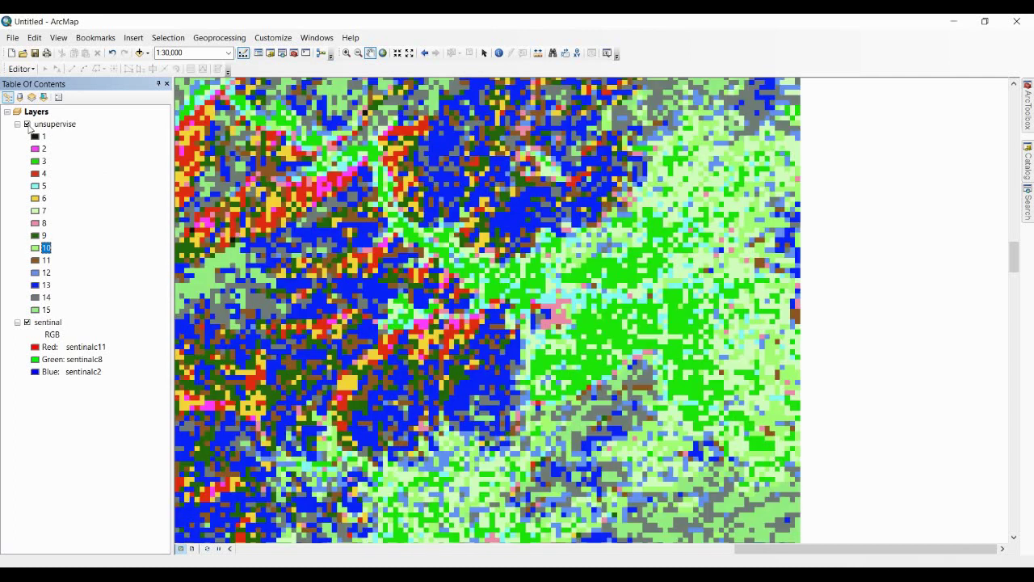
click(28, 125)
click(27, 125)
click(28, 125)
click(27, 126)
click(27, 125)
click(27, 126)
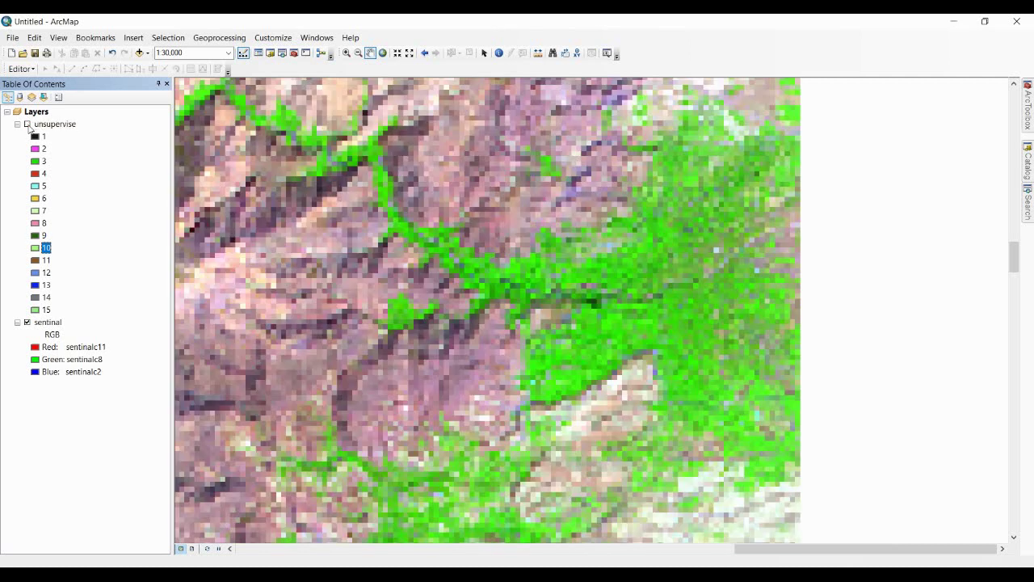
click(28, 125)
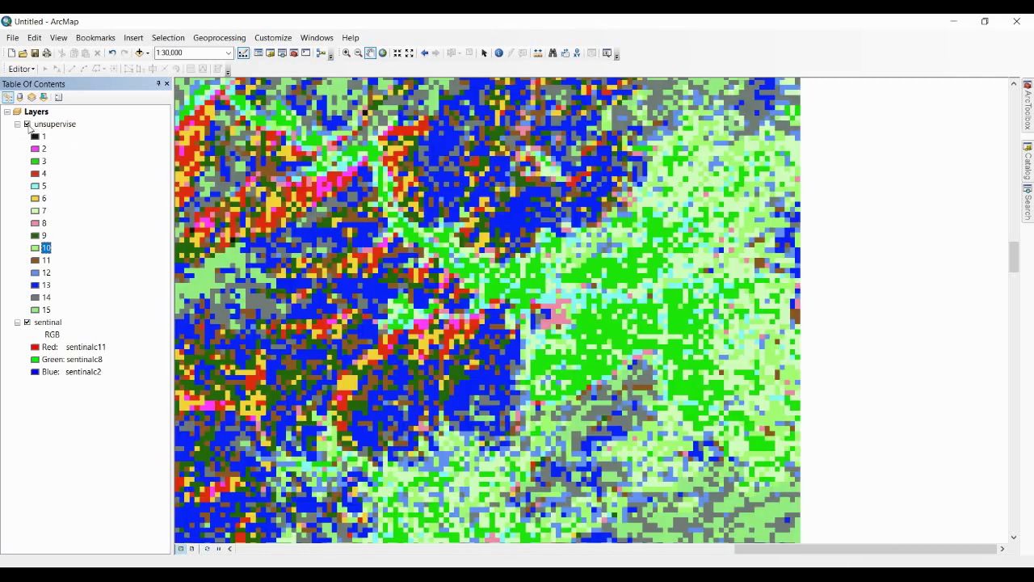
click(28, 125)
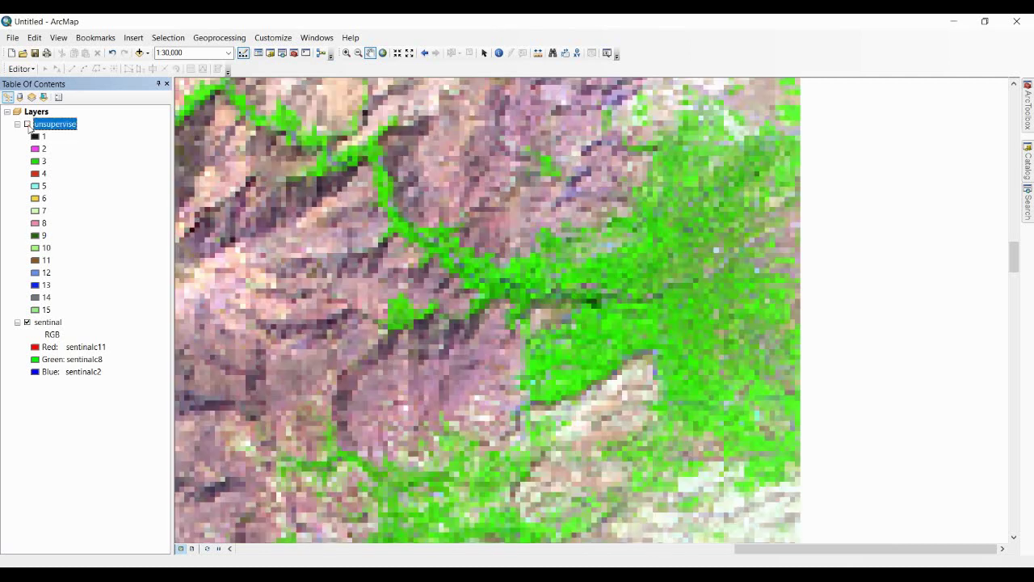
click(27, 125)
Examine which class covers the narrow green valleys to the northwest by switching the unsupervise layer off and on
drag(190, 110, 368, 180)
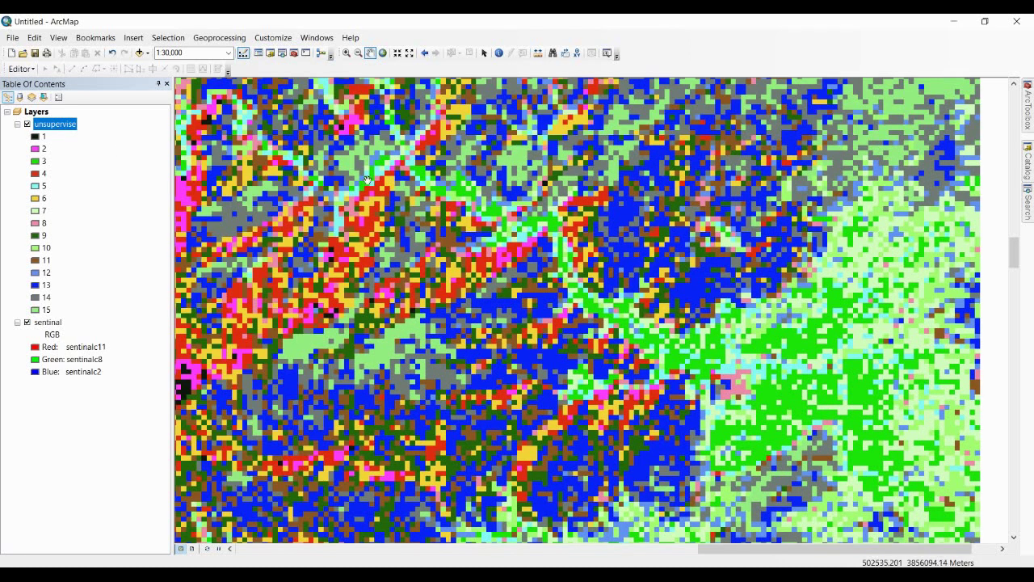
click(28, 125)
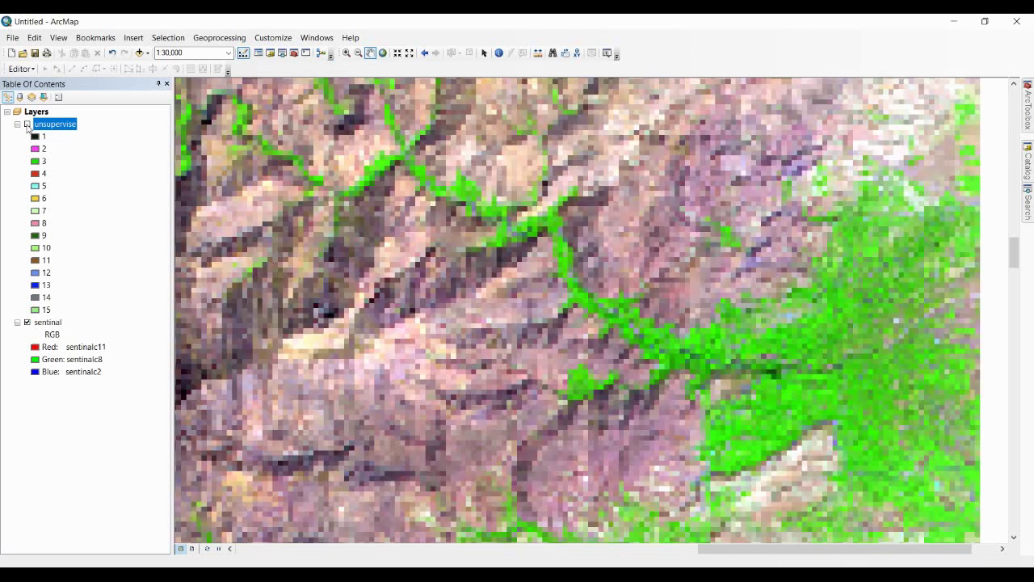
click(27, 125)
click(27, 125)
click(27, 125)
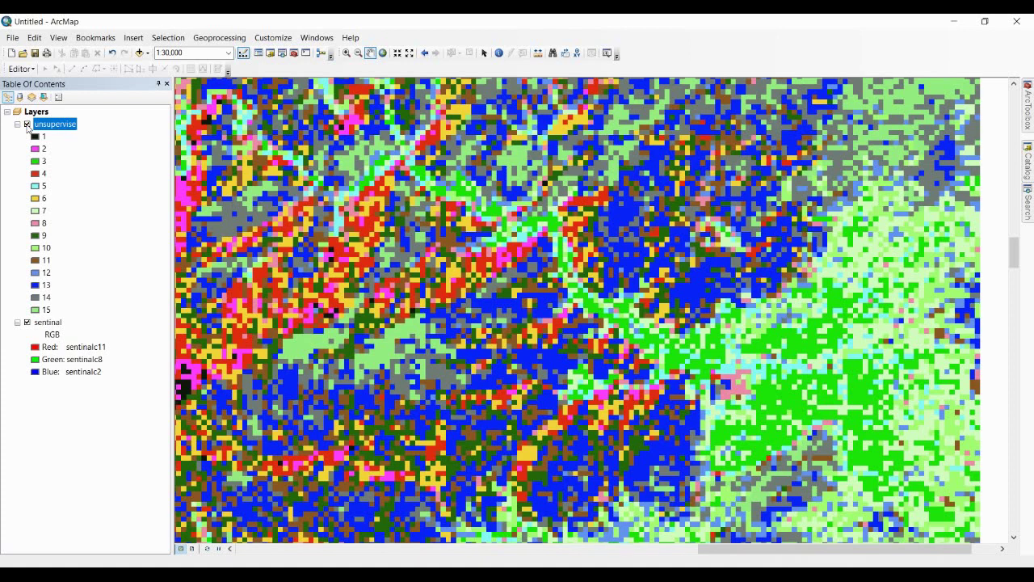
click(28, 125)
click(28, 125)
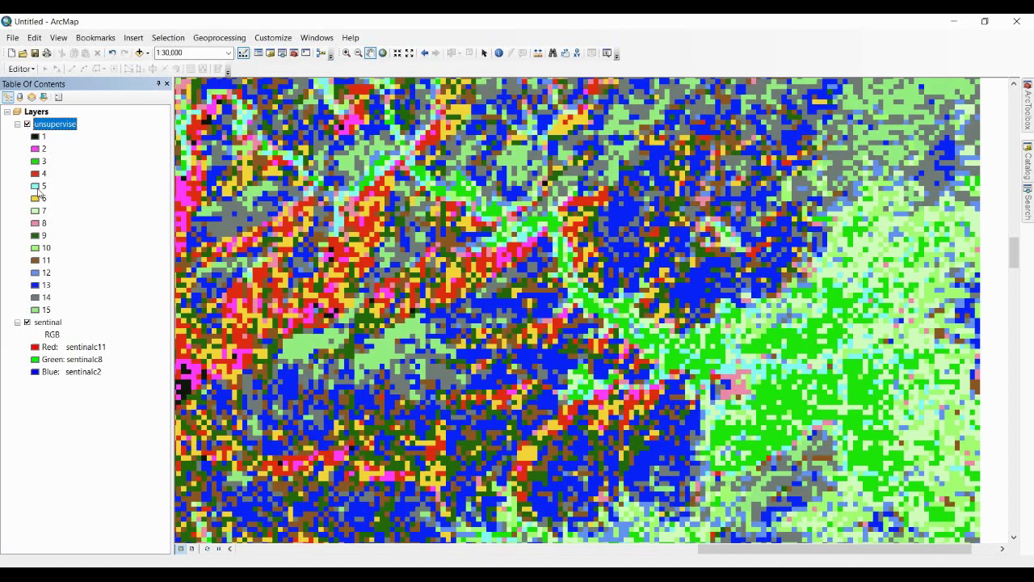
Change the fill colour of class 5 in the unsupervise layer to bright green
click(35, 187)
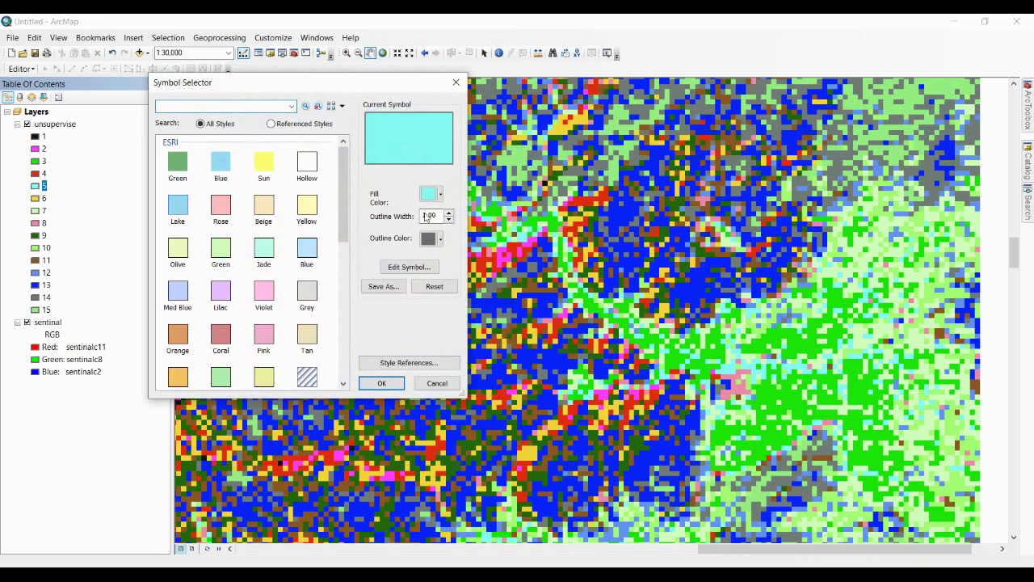
click(441, 195)
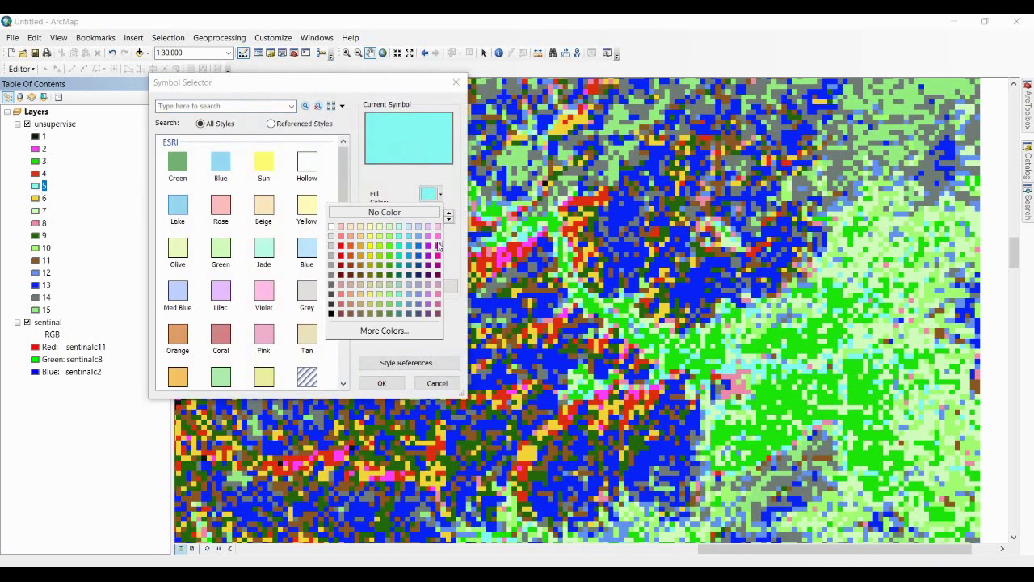
click(391, 251)
click(382, 383)
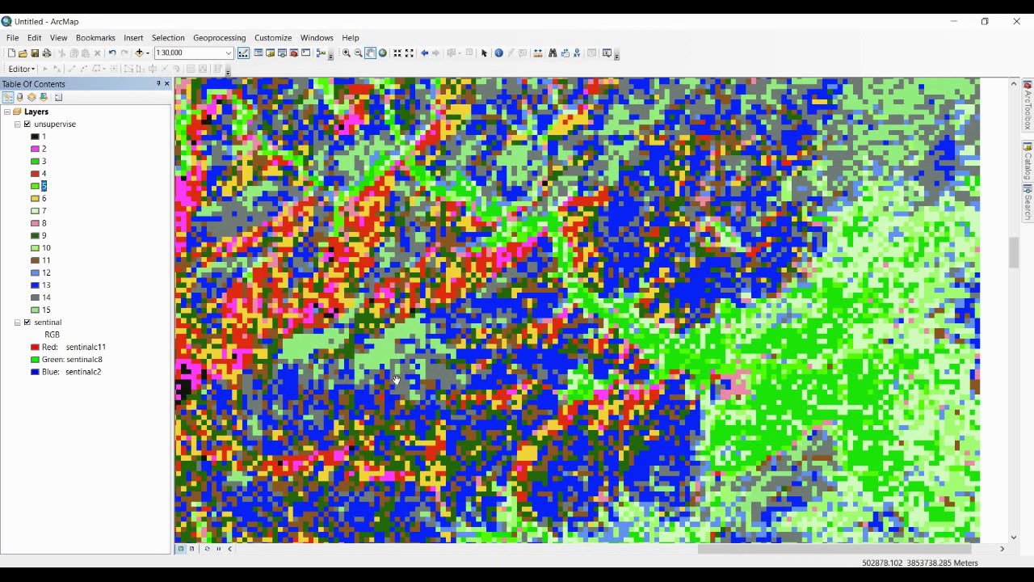
Check the recoloured class 5 against the green valleys of the sentinal image by toggling the unsupervise layer, leaving it shown
click(27, 125)
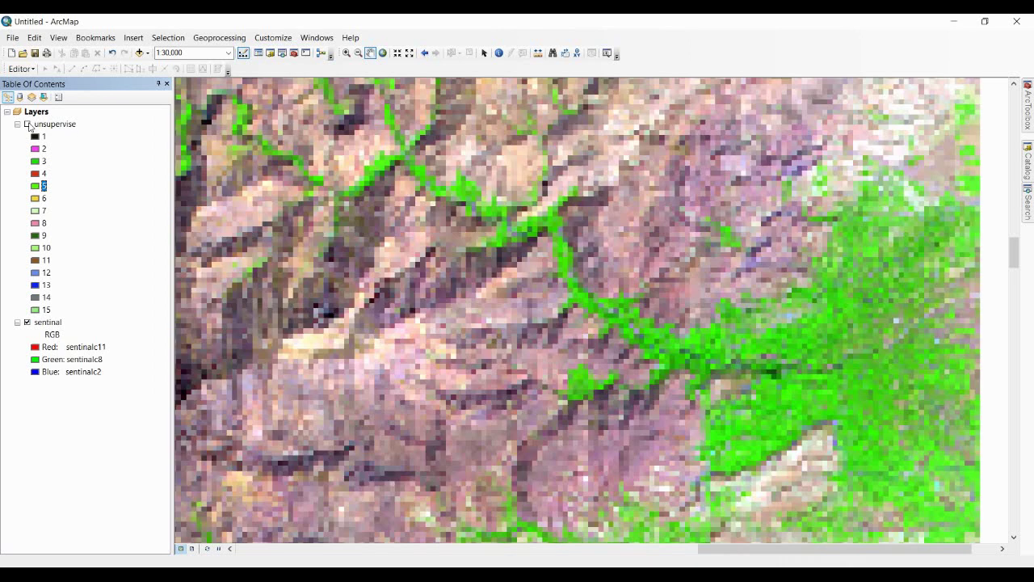
click(28, 125)
click(28, 125)
click(28, 124)
click(27, 125)
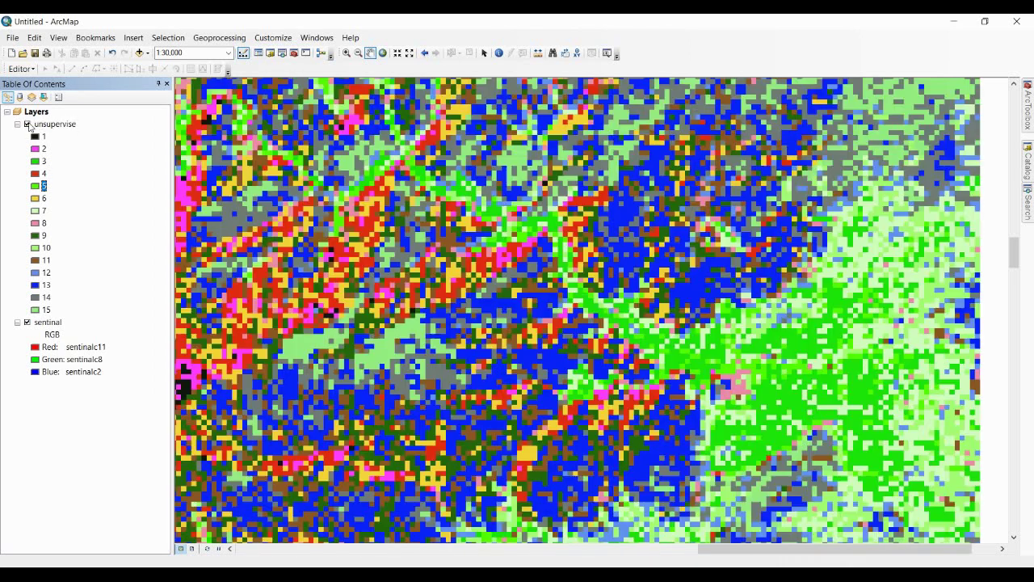
click(28, 124)
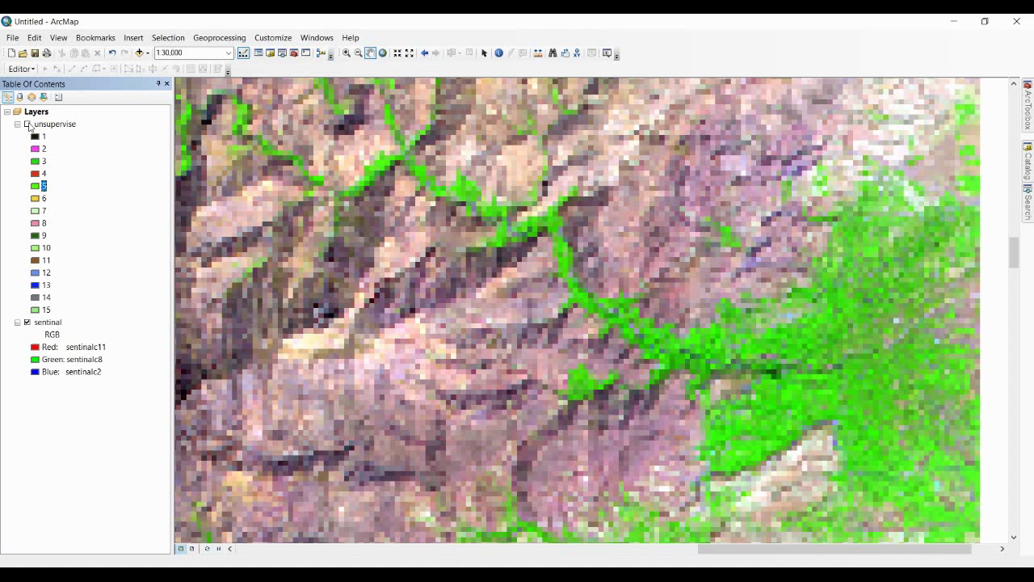
click(28, 124)
Compare the green classes with the sentinal image along the raster's eastern edge, leaving the unsupervise layer shown
drag(937, 323, 638, 314)
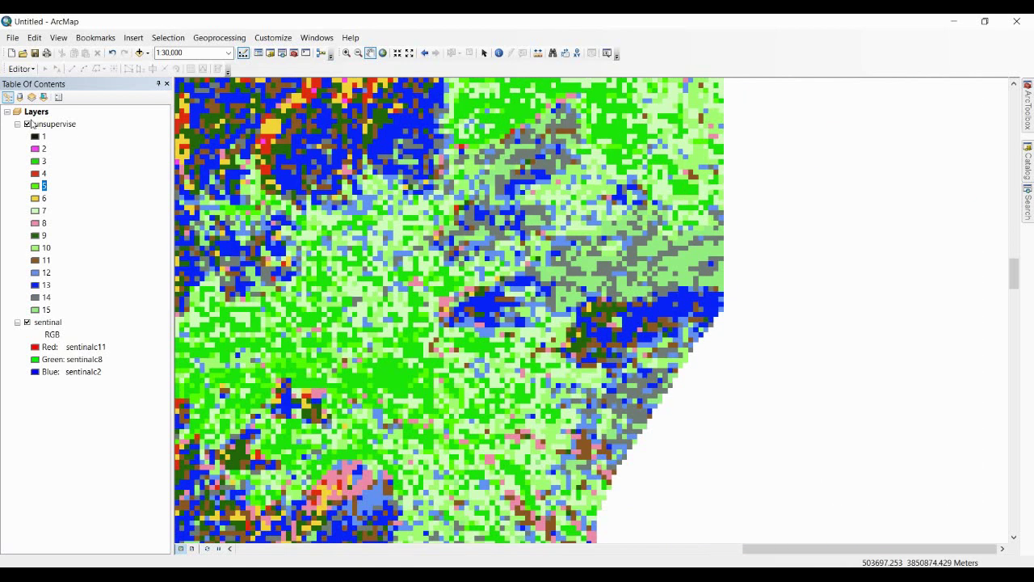
click(28, 124)
click(28, 125)
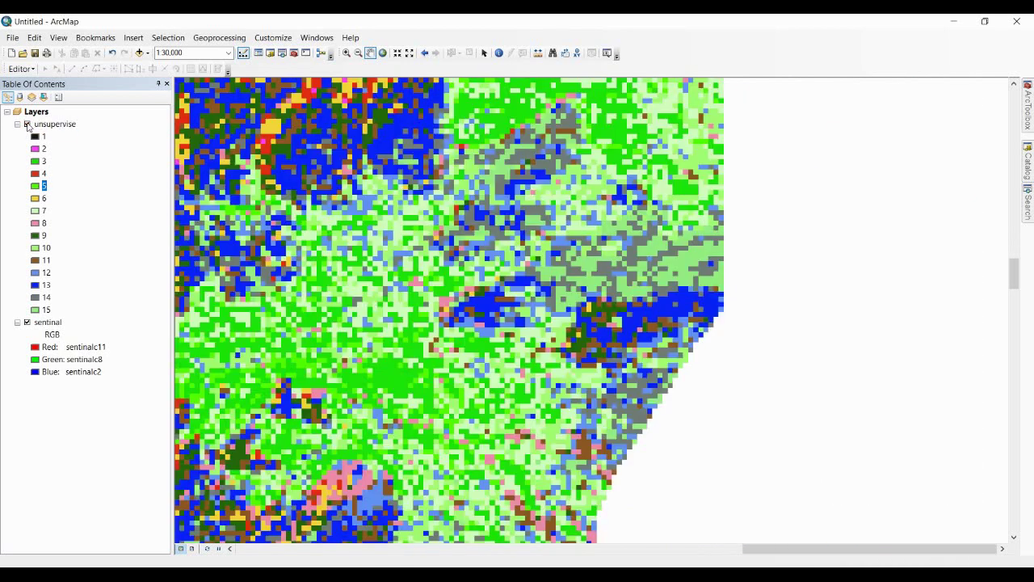
click(28, 125)
click(27, 124)
Inspect the vegetated plain and valleys farther south, comparing the unsupervise classes with the sentinal image at closer and wider scales
drag(539, 388, 702, 113)
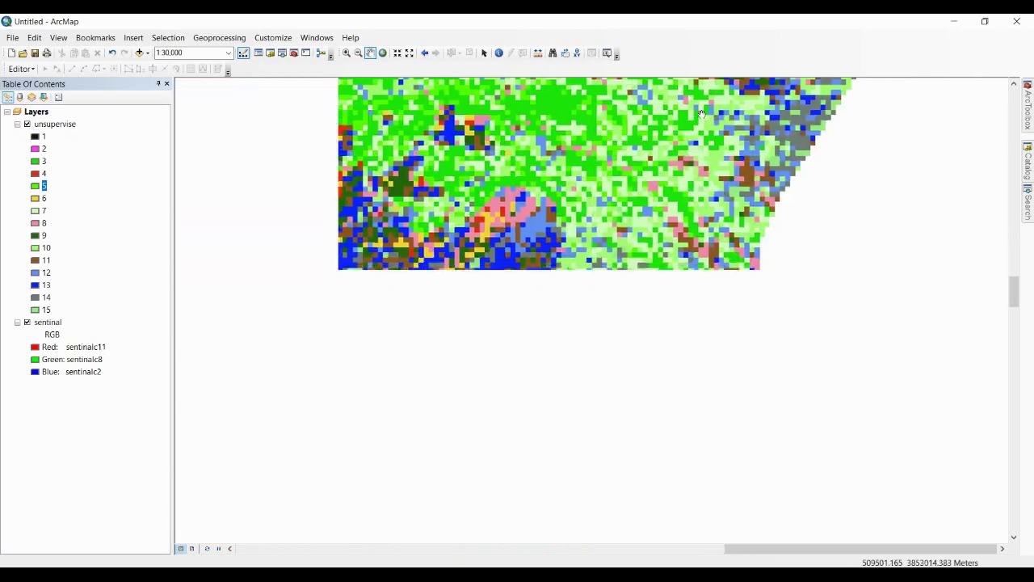
scroll(593, 296, up, 3)
scroll(629, 365, down, 2)
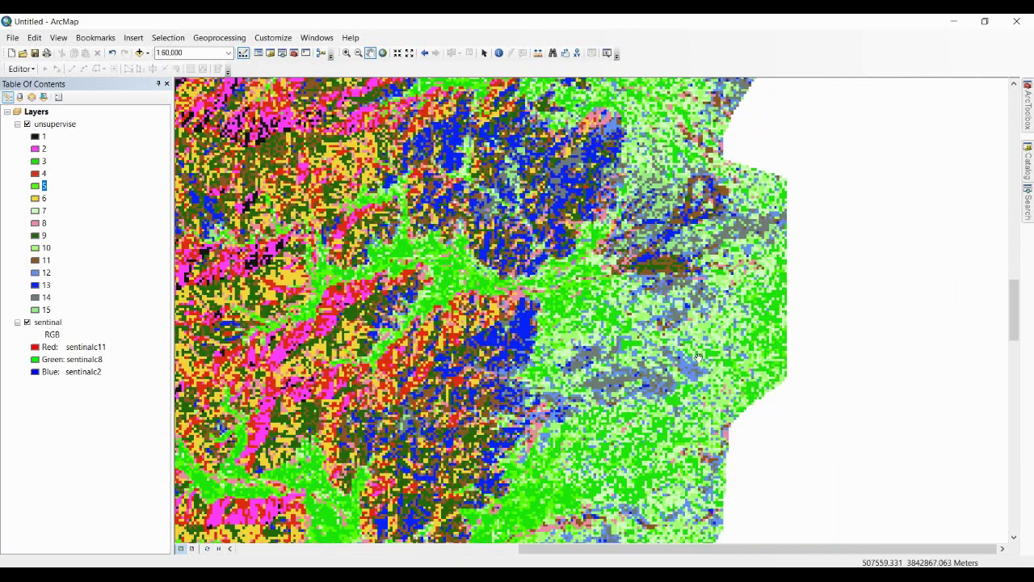
drag(697, 386, 697, 199)
drag(622, 332, 633, 294)
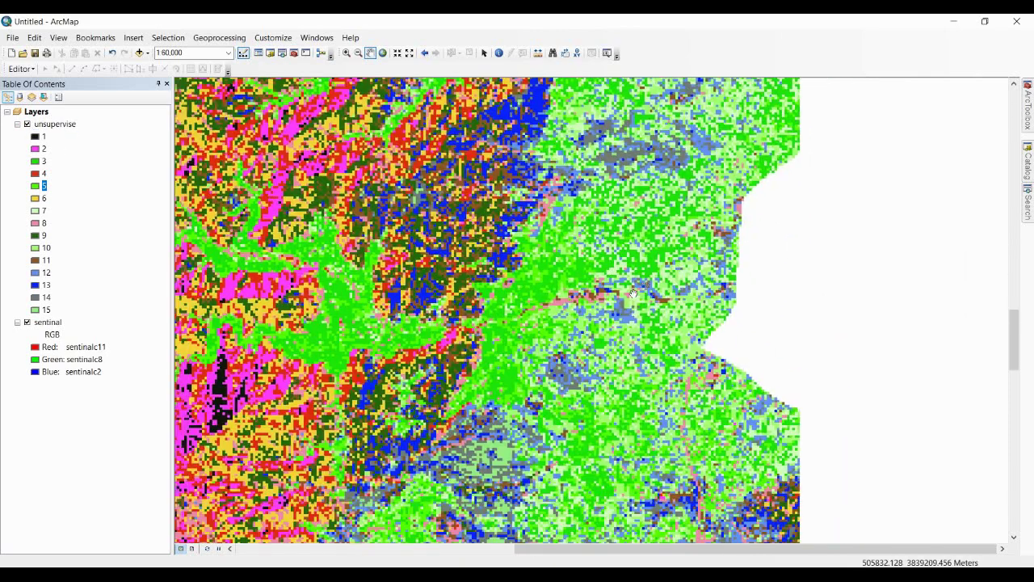
scroll(633, 294, down, 1)
click(28, 125)
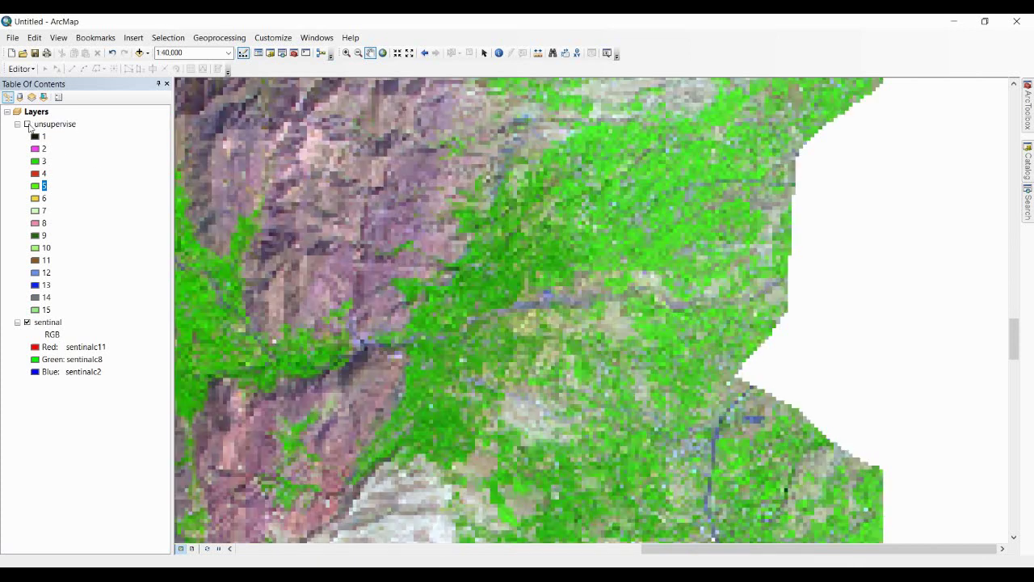
click(27, 125)
click(27, 124)
click(27, 125)
click(27, 124)
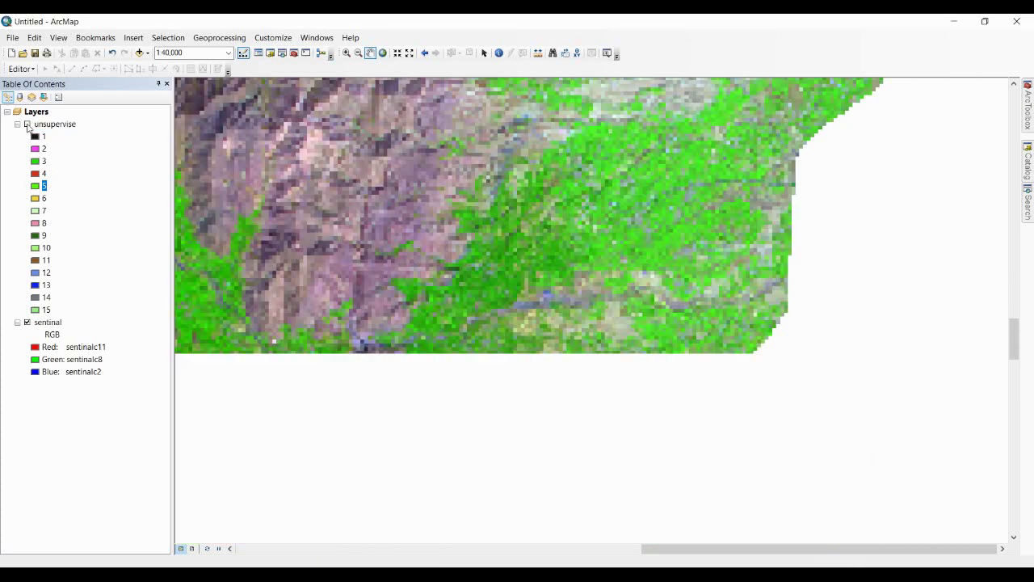
scroll(604, 320, down, 3)
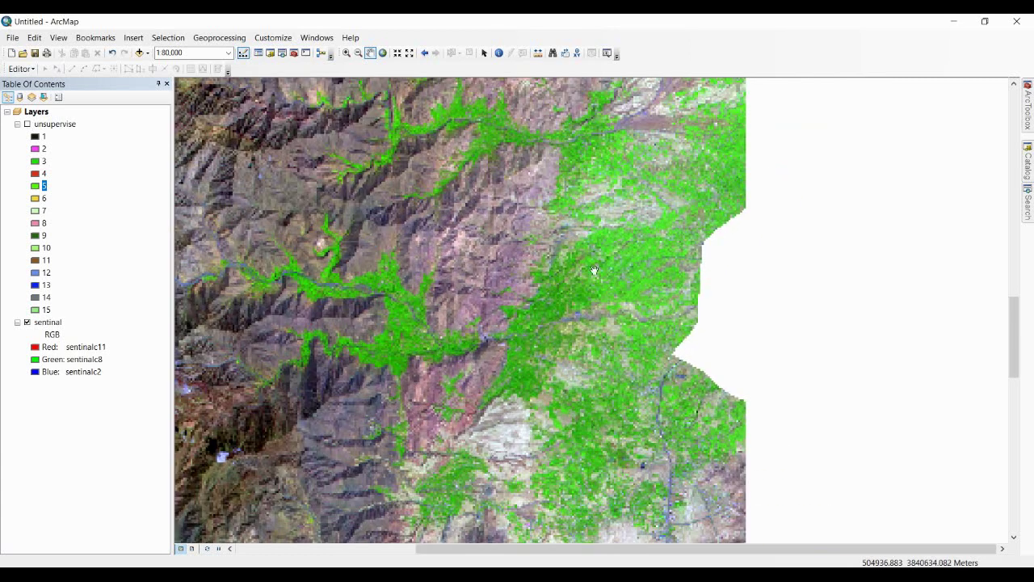
click(27, 124)
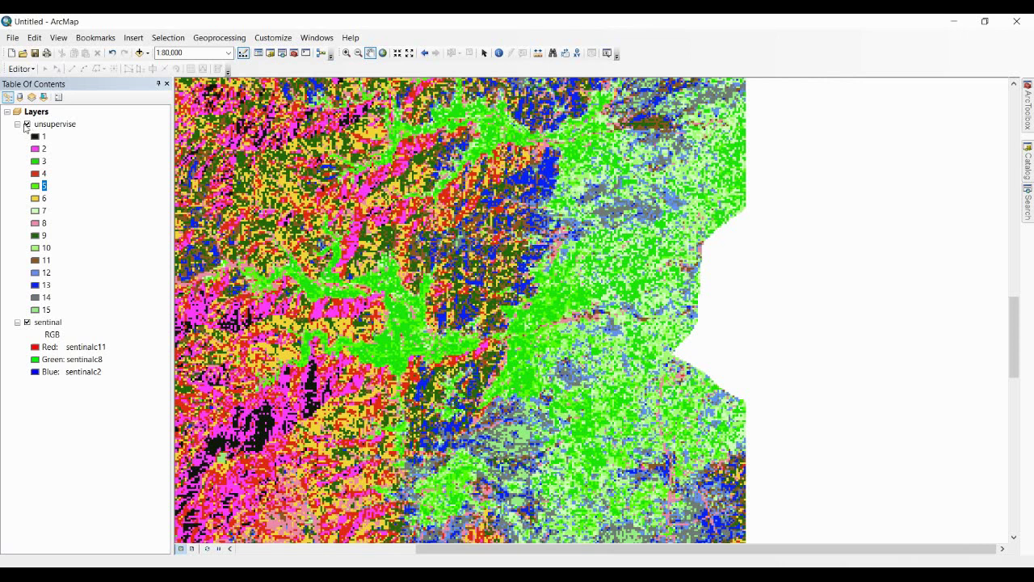
Review the unsupervise layer's unique-value symbology through all 15 classes, and close its properties without applying changes
double_click(45, 126)
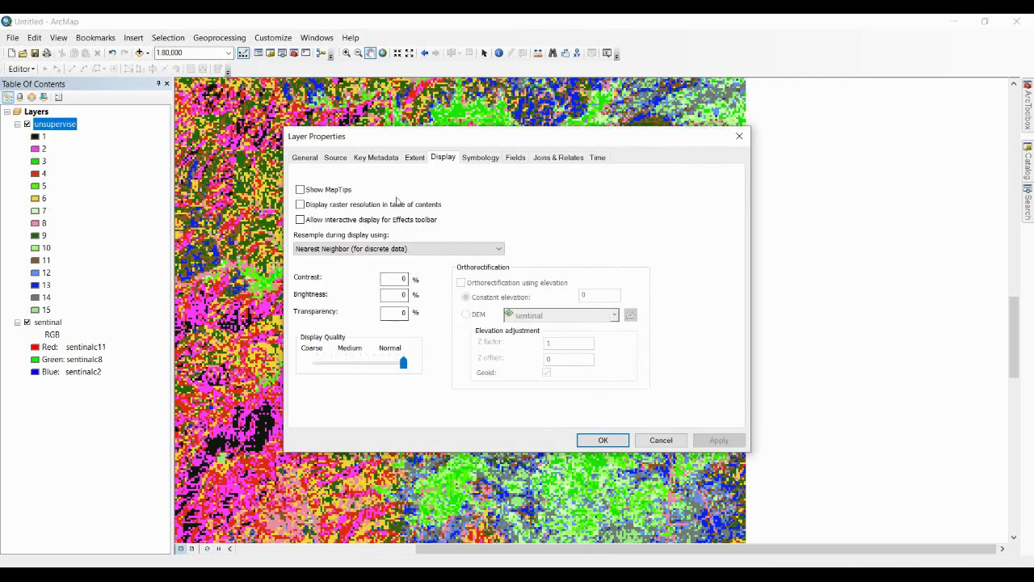
click(480, 158)
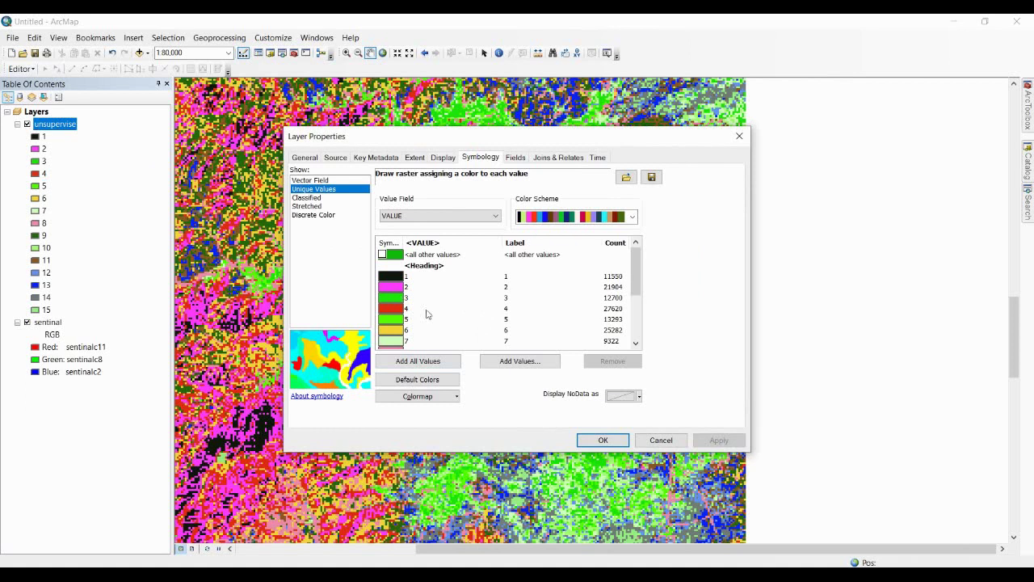
scroll(427, 314, down, 3)
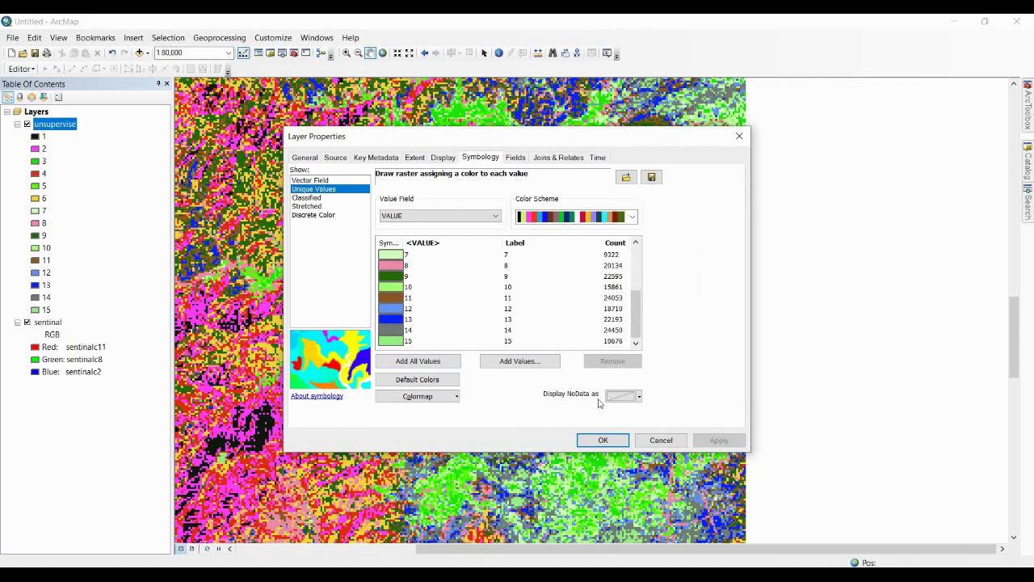
click(659, 440)
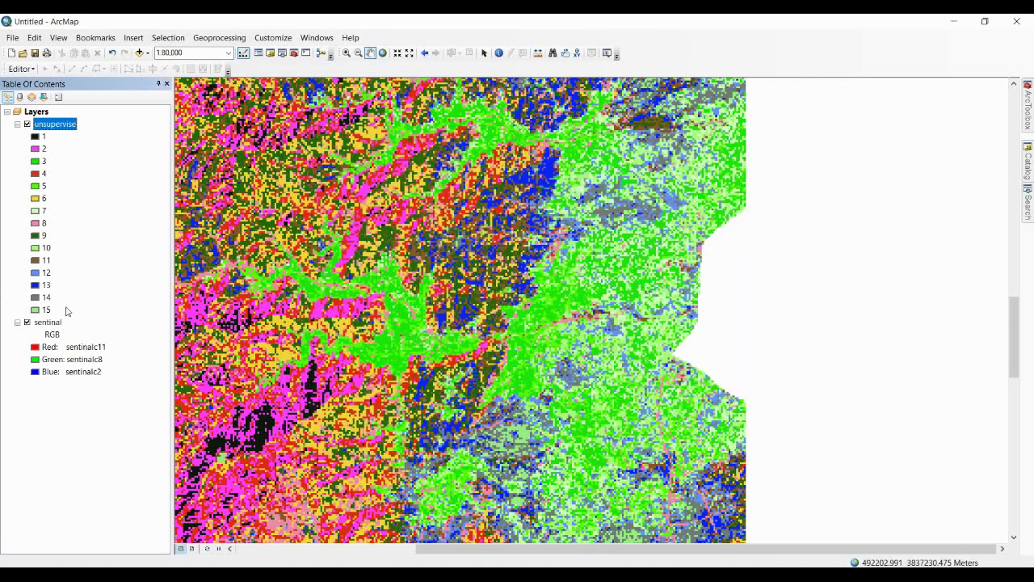
Recolour class 15 of the unsupervise layer with the yellow Sun symbol
double_click(35, 310)
click(264, 168)
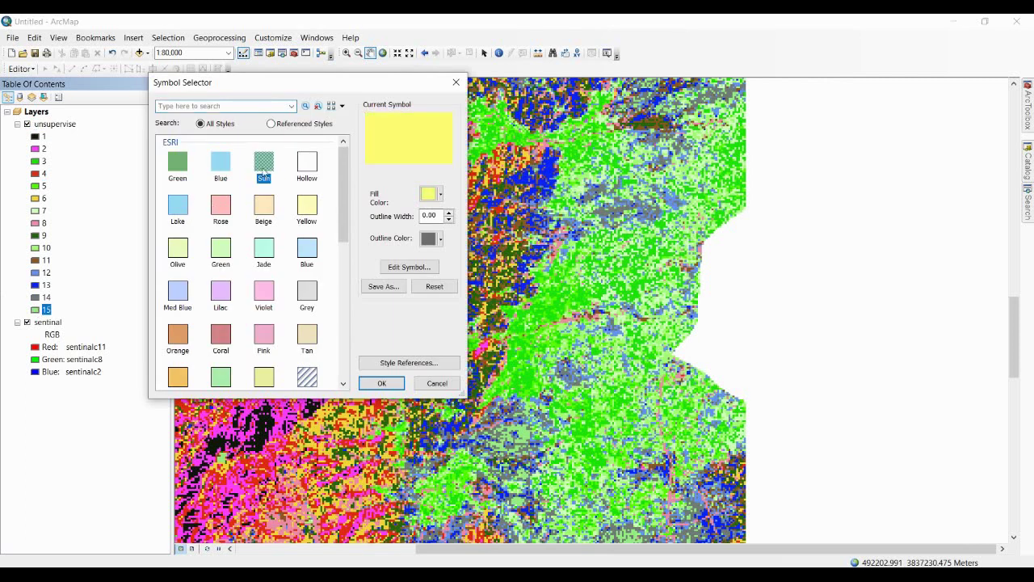
click(381, 384)
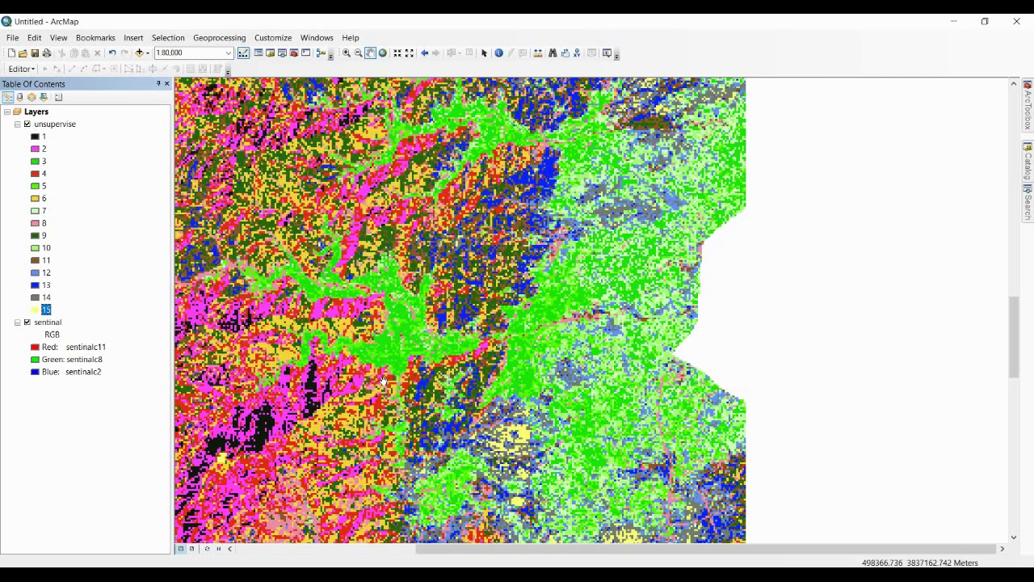
Compare the yellow class 15 areas near the southeastern reservoir with the sentinal image, leaving the unsupervise layer shown
scroll(368, 344, up, 3)
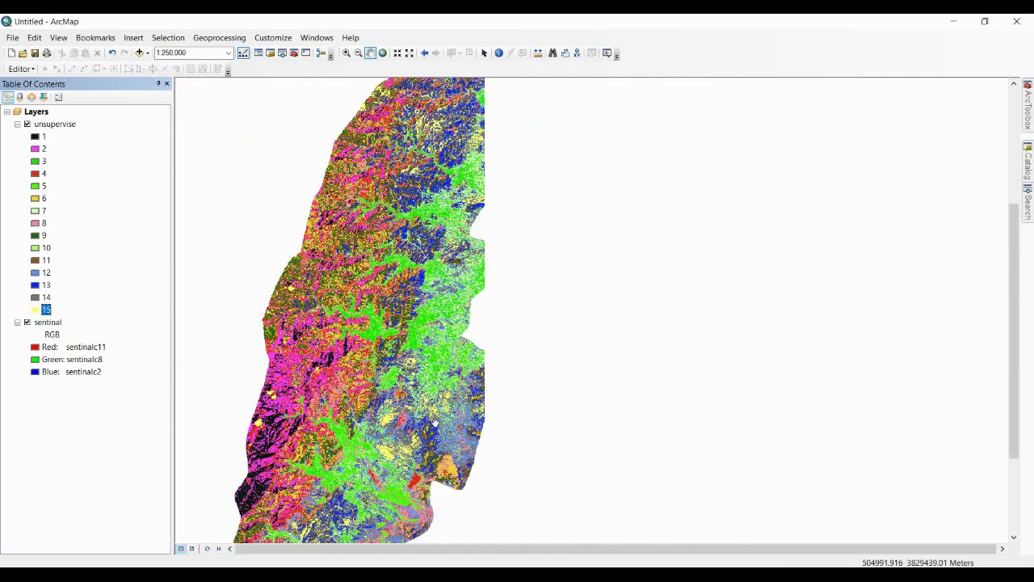
scroll(436, 420, down, 4)
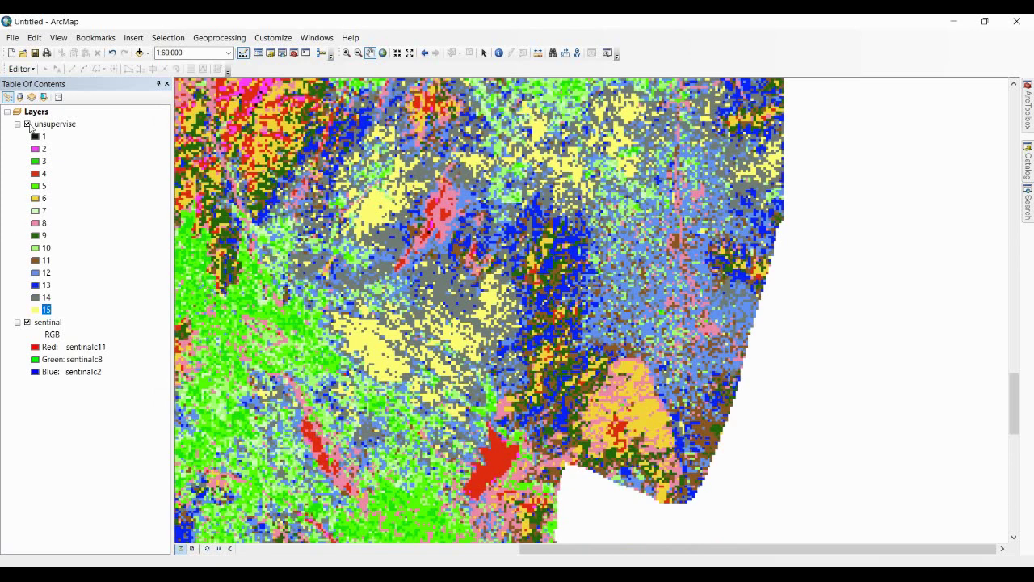
click(26, 124)
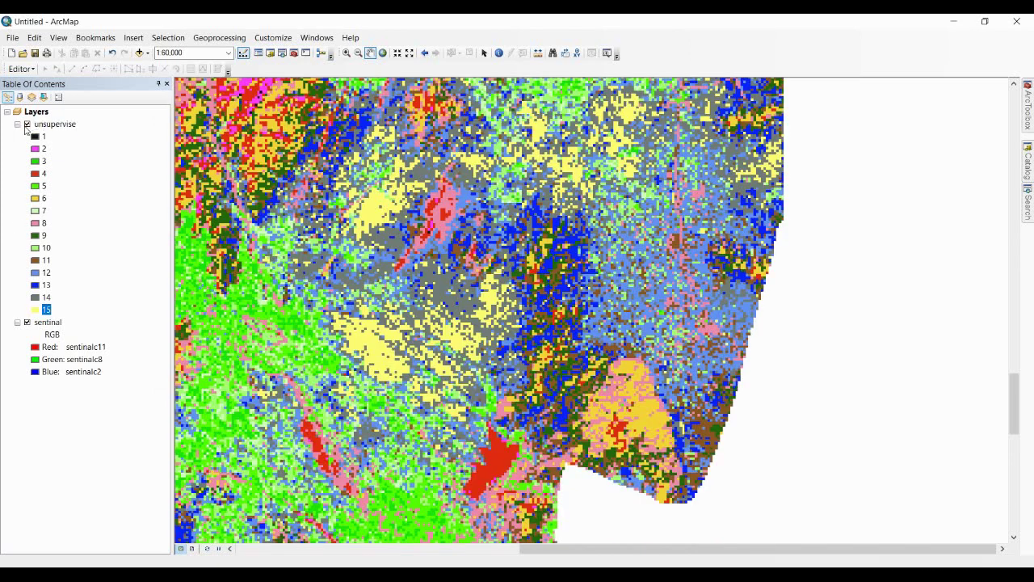
click(27, 125)
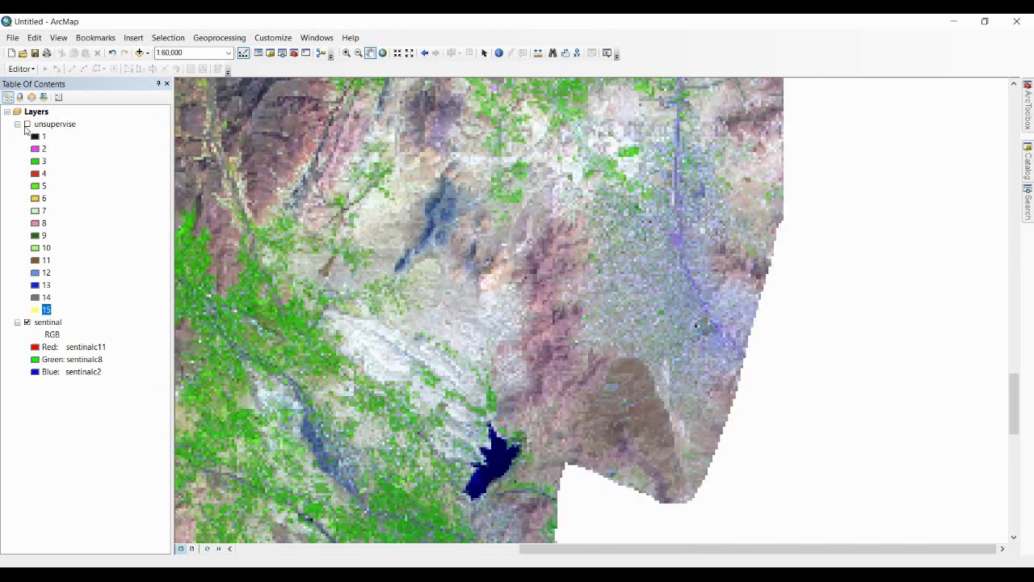
click(18, 125)
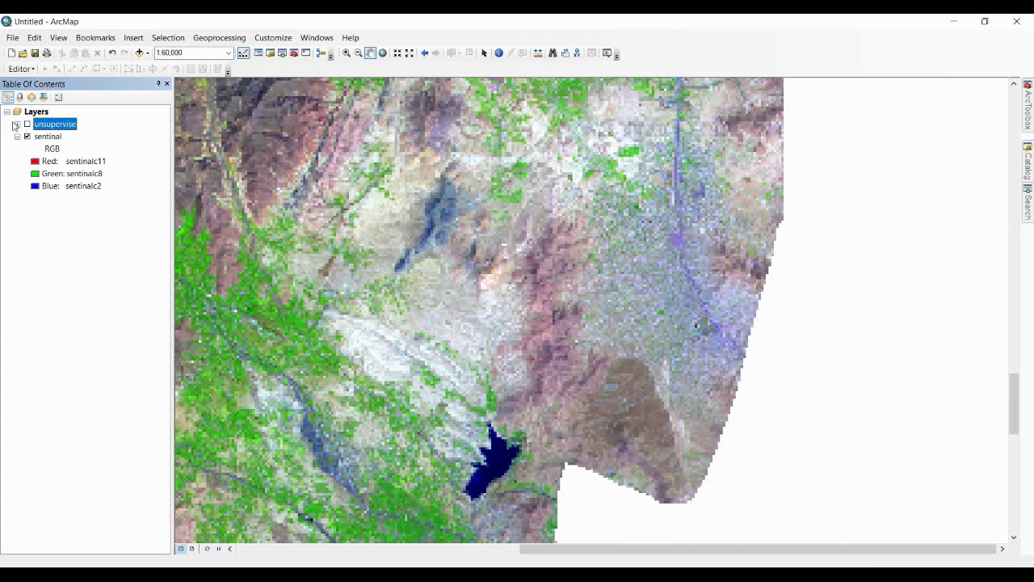
click(16, 124)
click(27, 125)
Group values 3, 5 and 10 into one class in the unsupervise layer's unique-value symbology
double_click(55, 124)
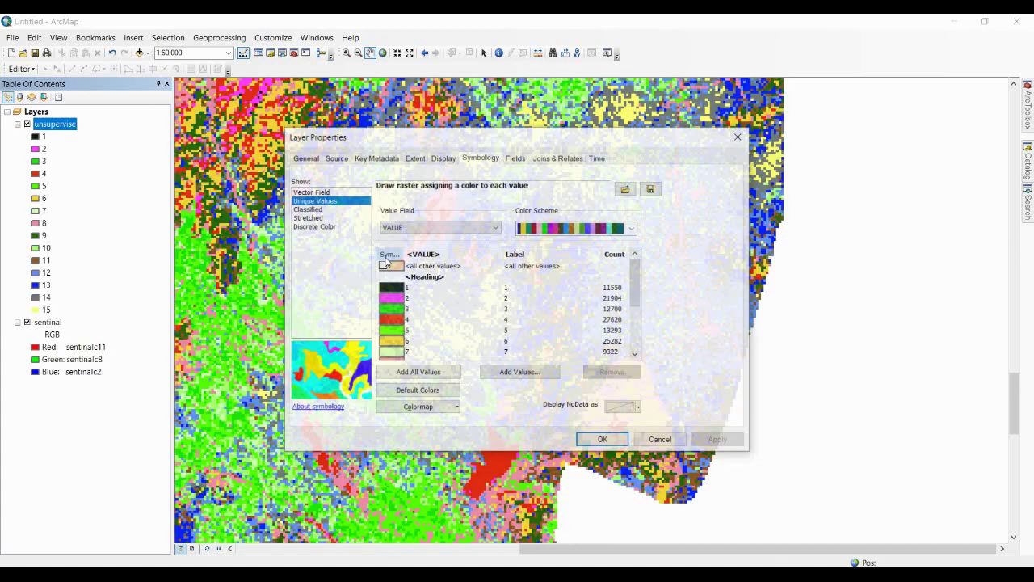
click(396, 309)
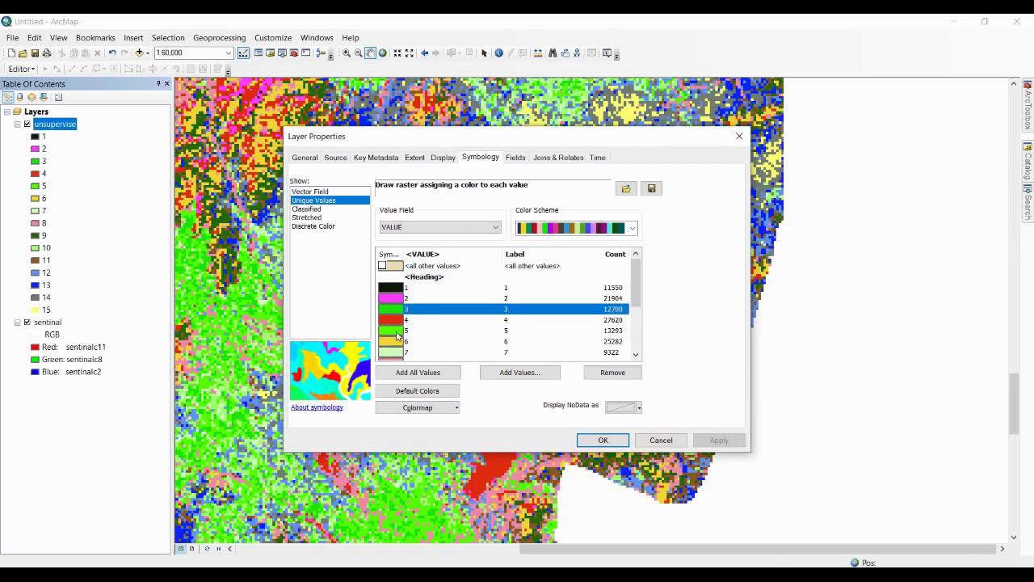
ctrl+click(396, 332)
scroll(448, 353, down, 1)
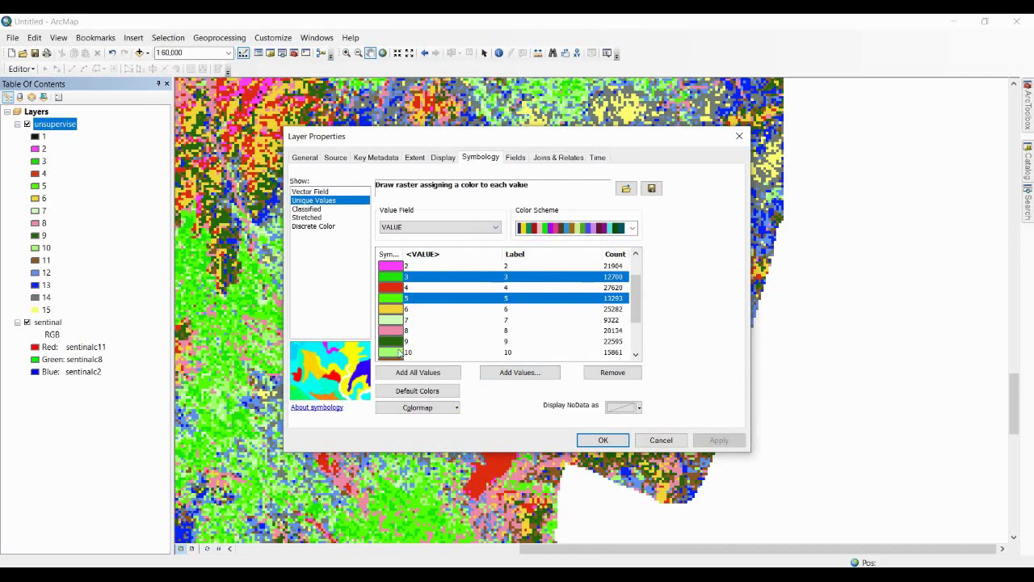
click(396, 353)
scroll(443, 347, down, 2)
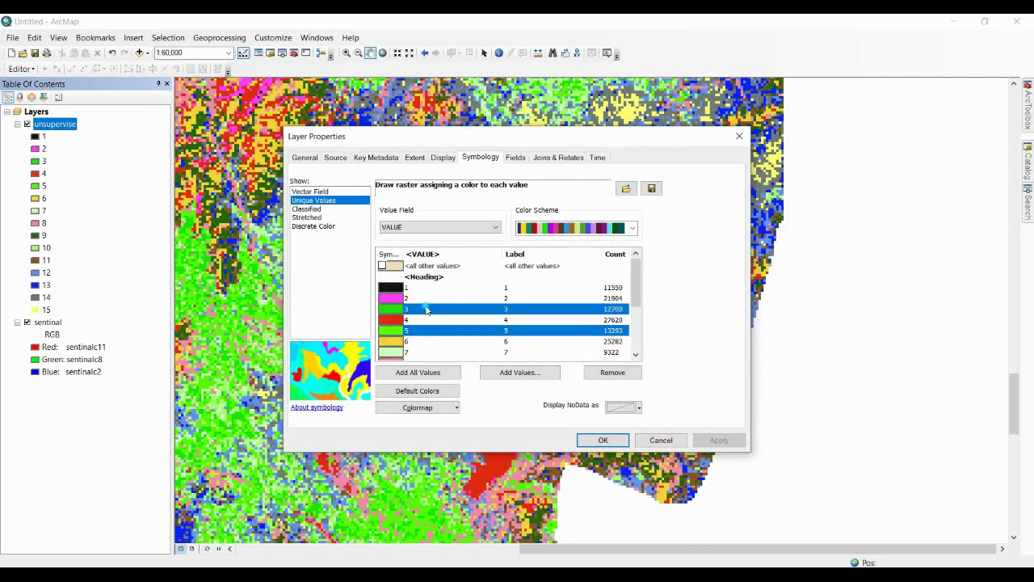
right_click(428, 311)
click(444, 316)
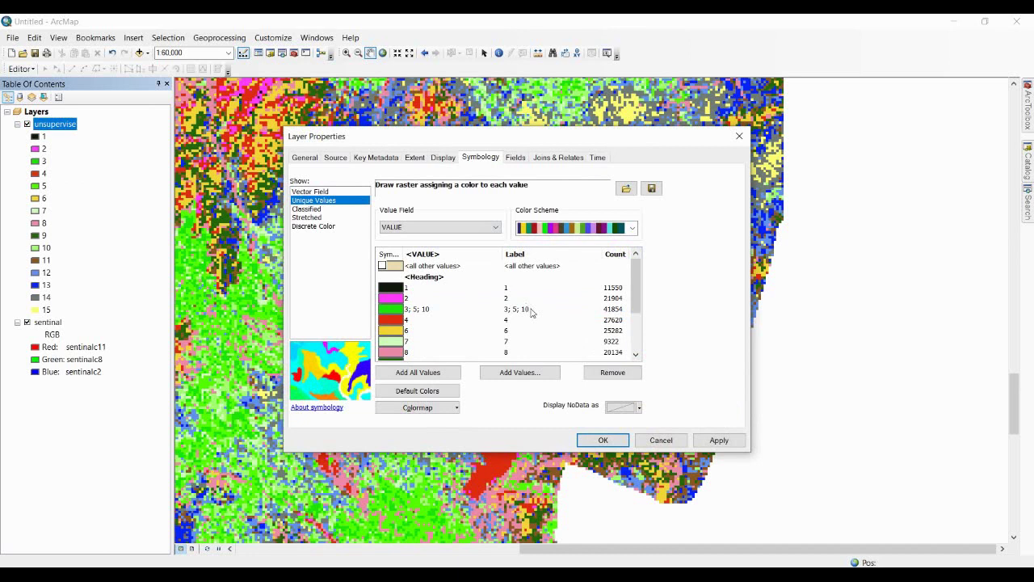
Label the grouped class 3; 5; 10 as "vegetation" and apply the symbology to the unsupervise layer
click(531, 312)
text(vegetation)
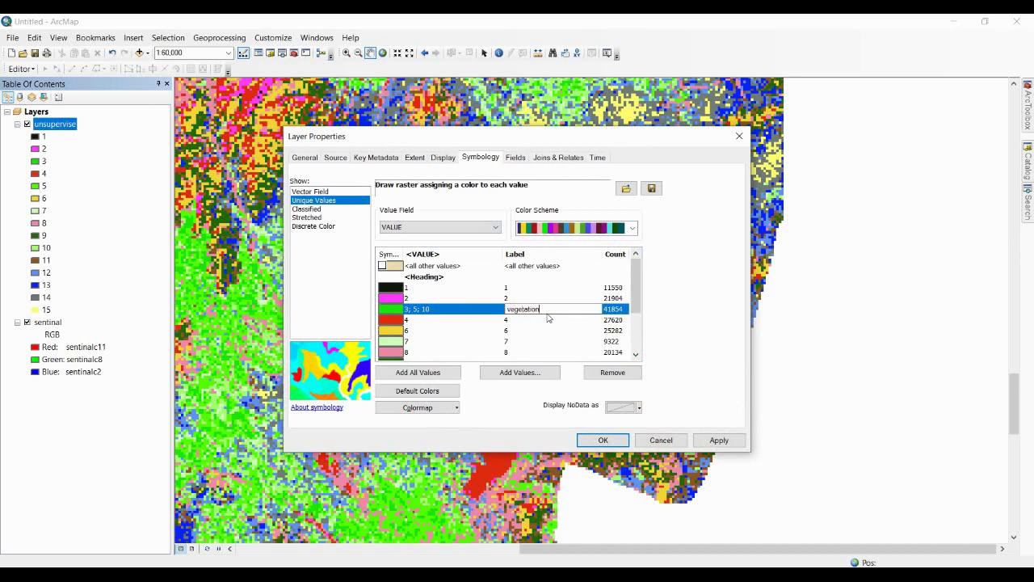
key(Return)
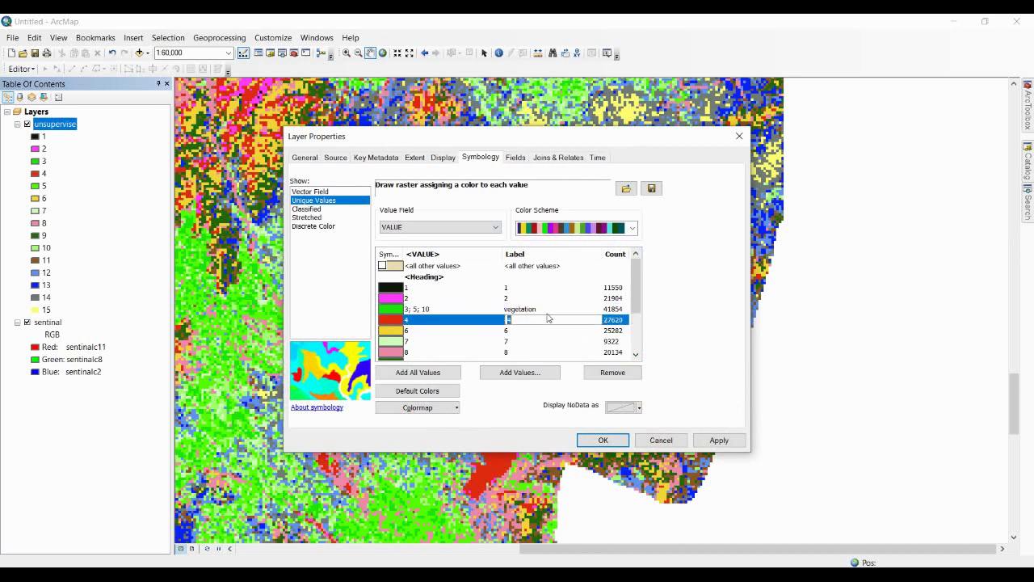
click(602, 441)
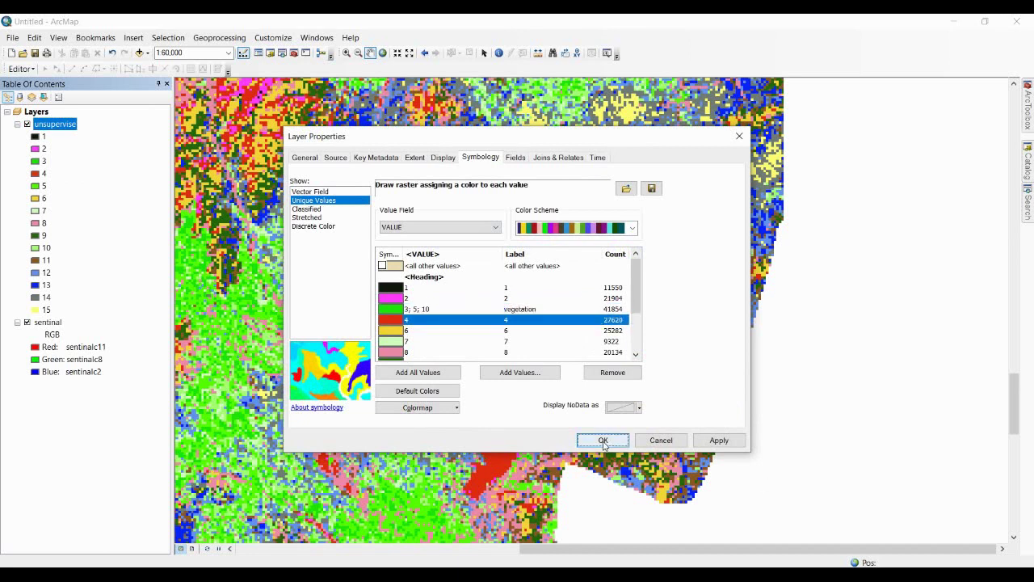
Compare the vegetation class with the sentinal image across the southern valleys at wider and closer scales, leaving the unsupervise layer shown
scroll(557, 358, up, 1)
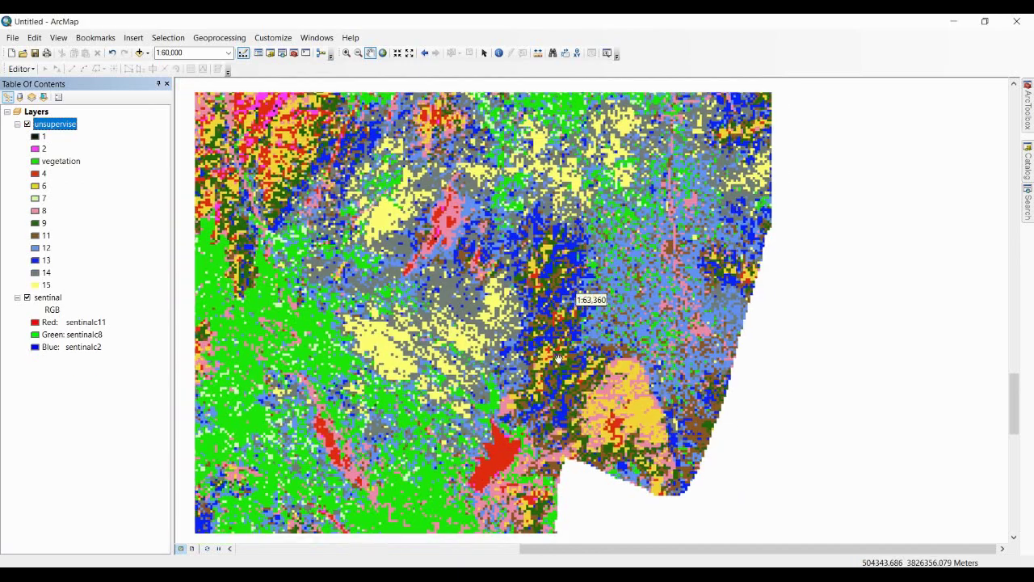
drag(557, 358, 800, 279)
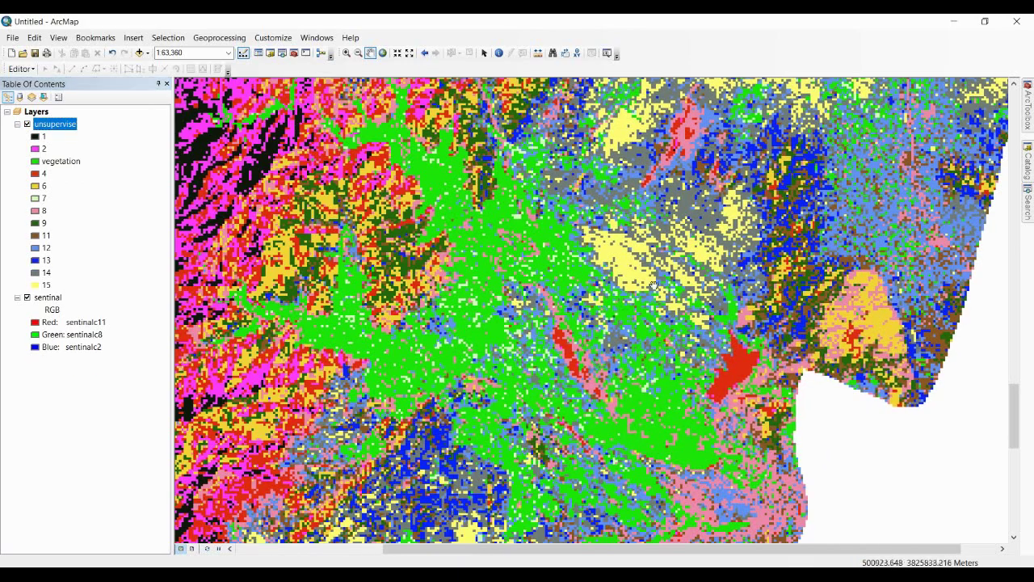
scroll(655, 285, up, 2)
scroll(596, 299, down, 1)
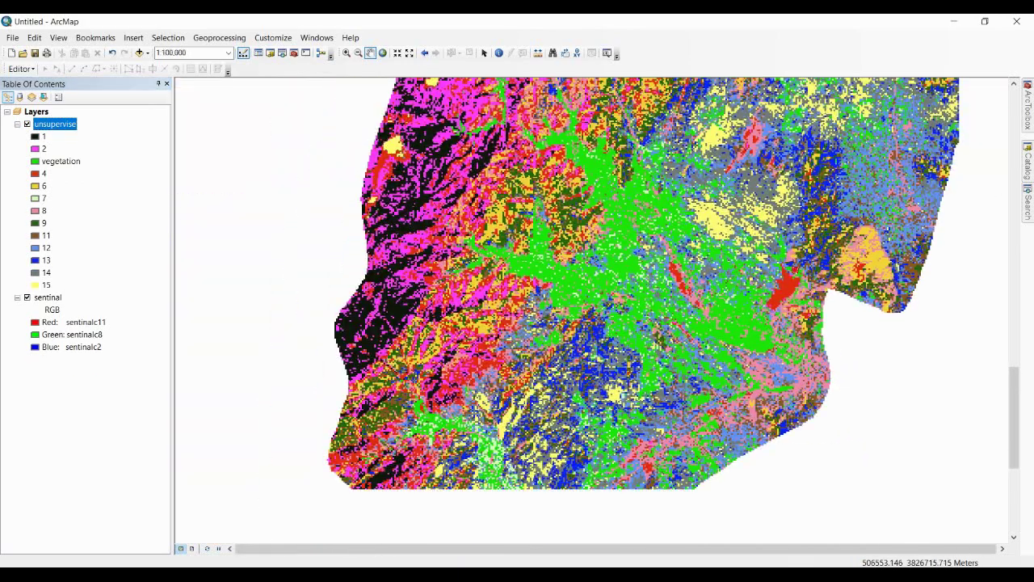
drag(722, 321, 727, 288)
click(27, 124)
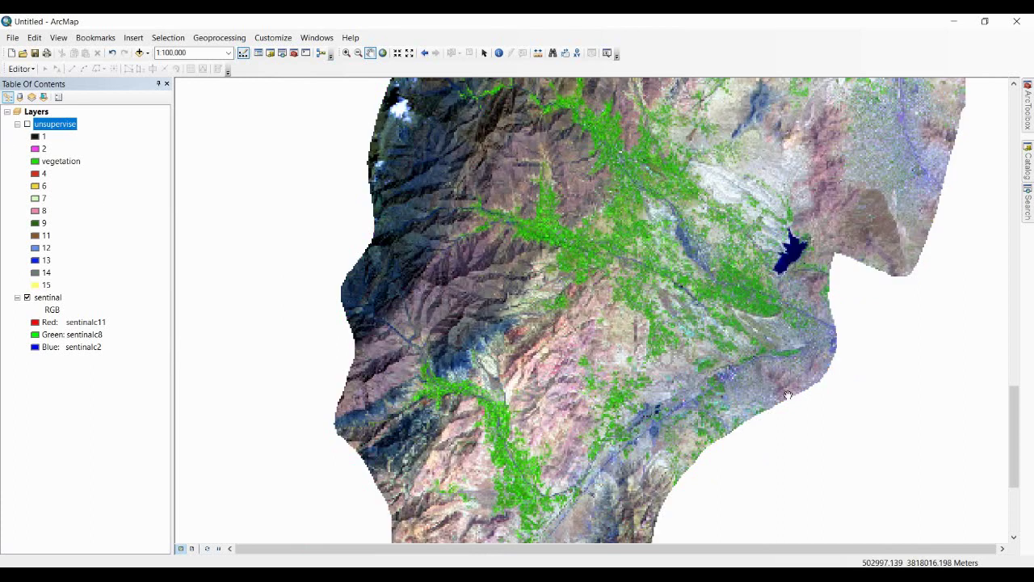
drag(908, 396, 745, 307)
scroll(637, 265, down, 2)
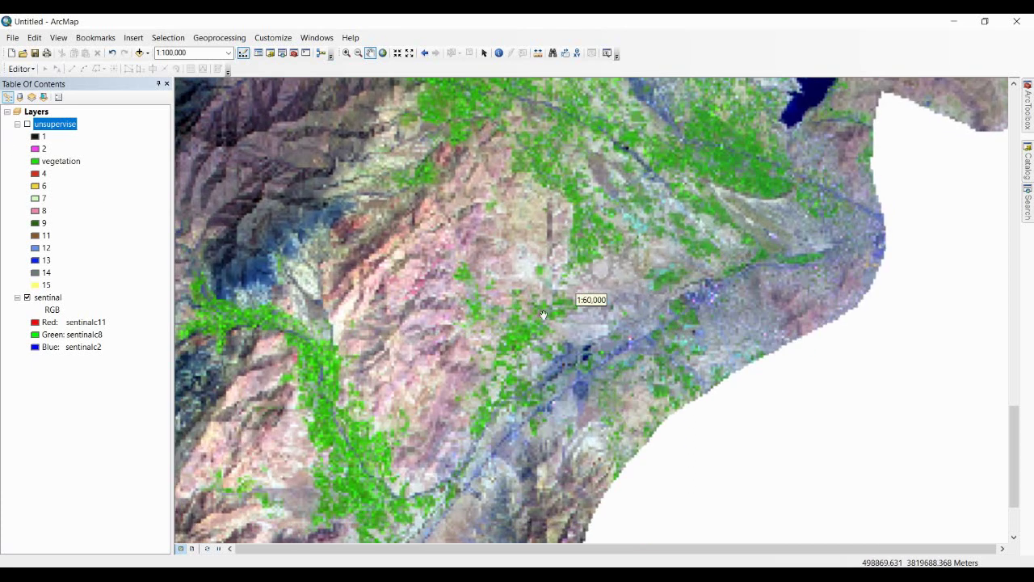
click(26, 124)
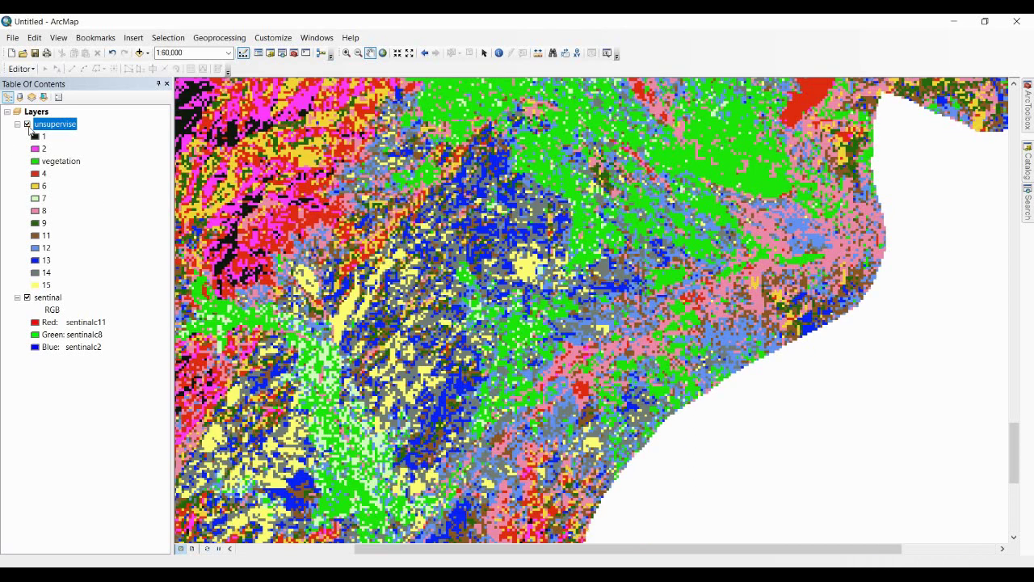
click(26, 124)
click(26, 124)
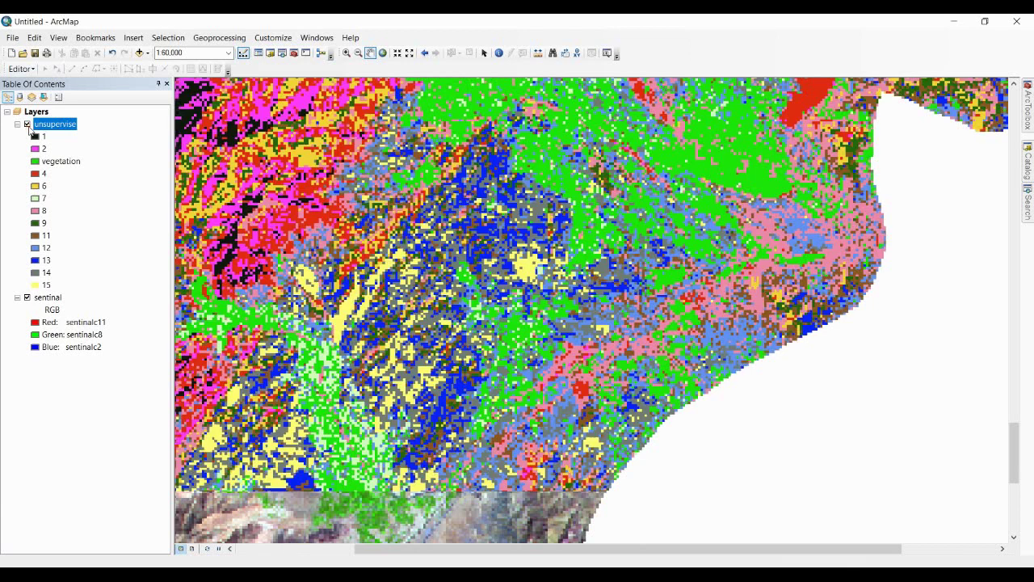
click(27, 124)
click(27, 124)
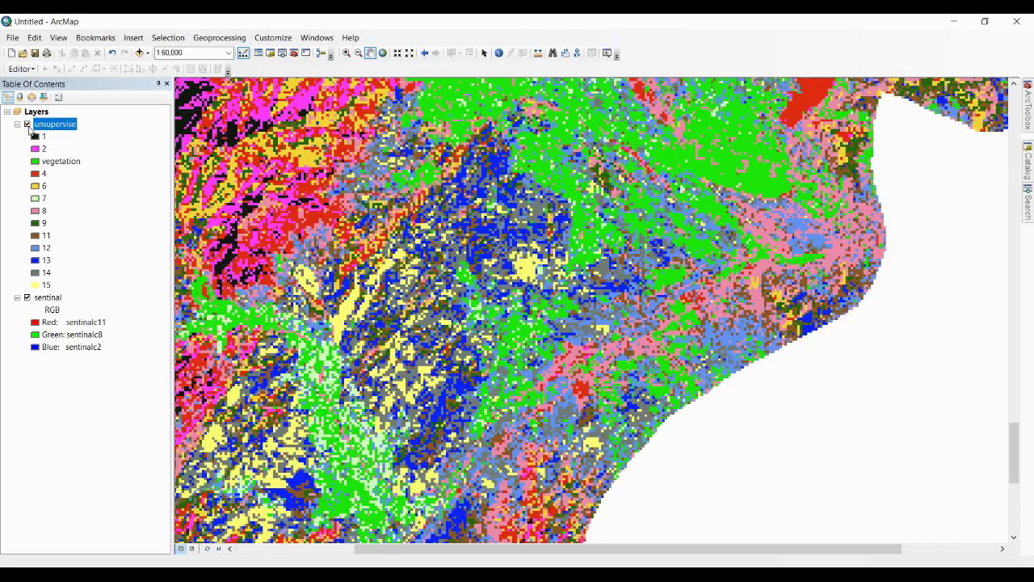
Recolour class 8 pale beige and check it against the sentinal image by toggling the unsupervise layer, leaving it shown
click(35, 211)
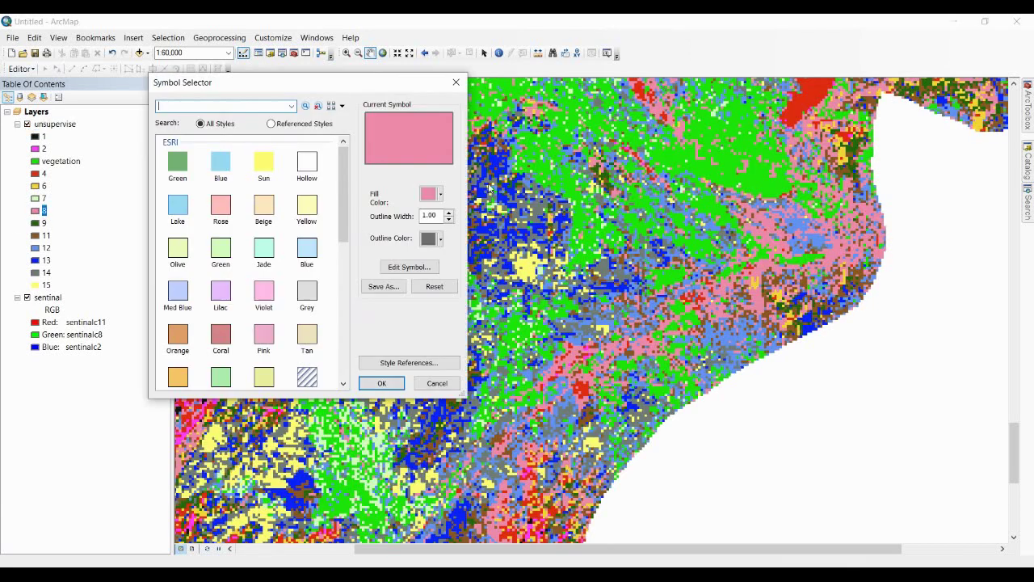
click(429, 194)
click(360, 232)
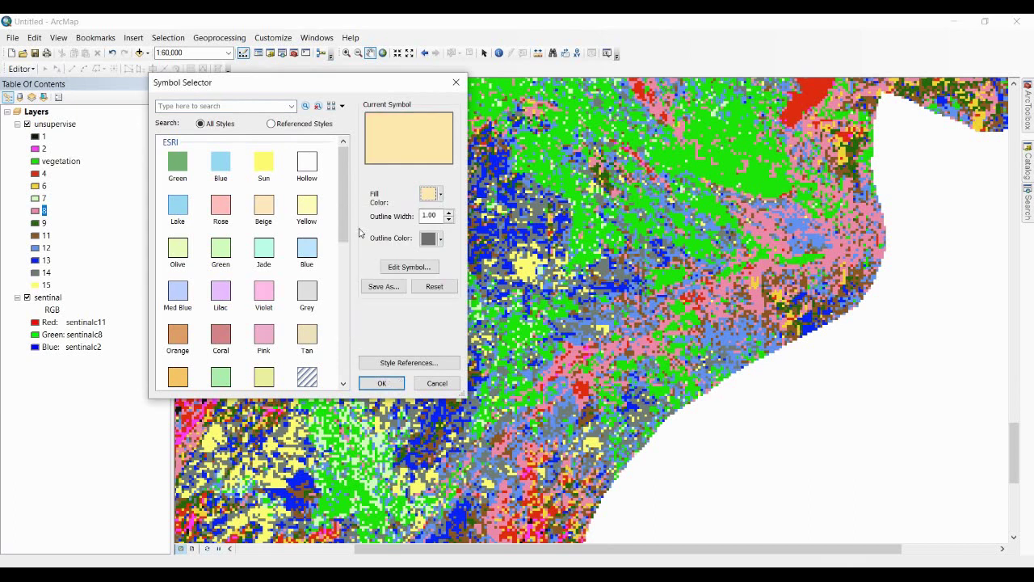
click(386, 382)
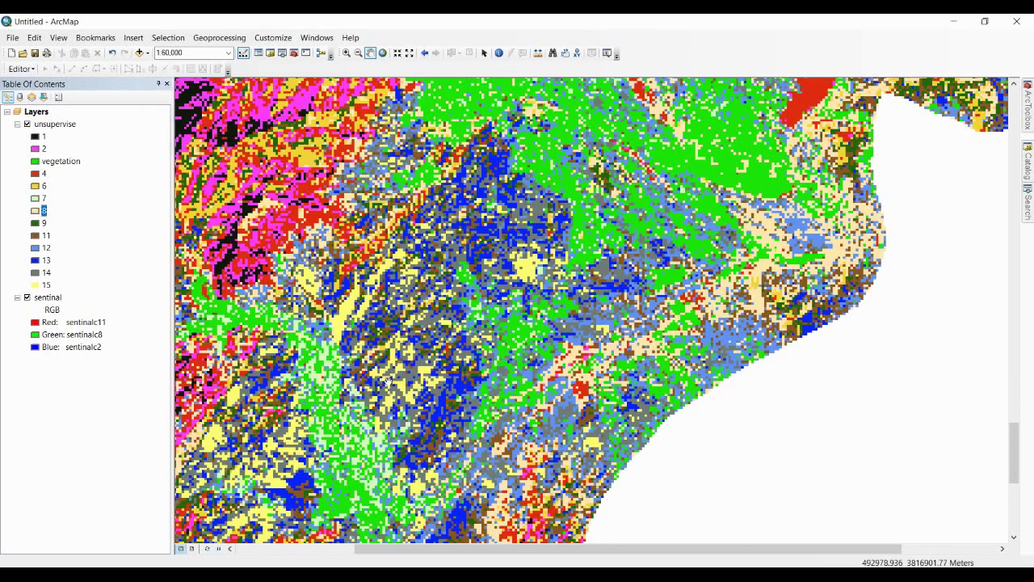
click(27, 125)
click(27, 125)
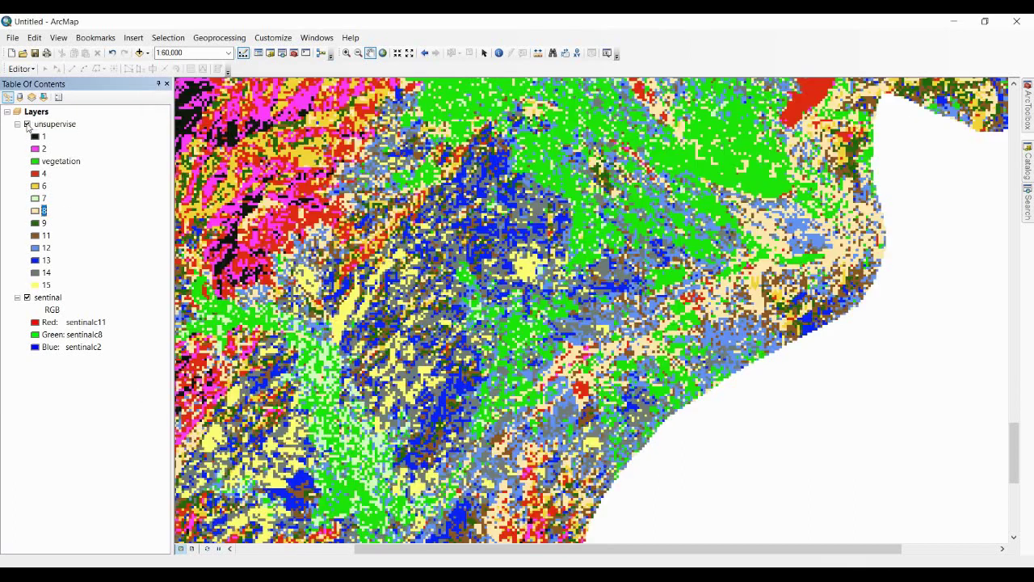
click(27, 124)
click(27, 125)
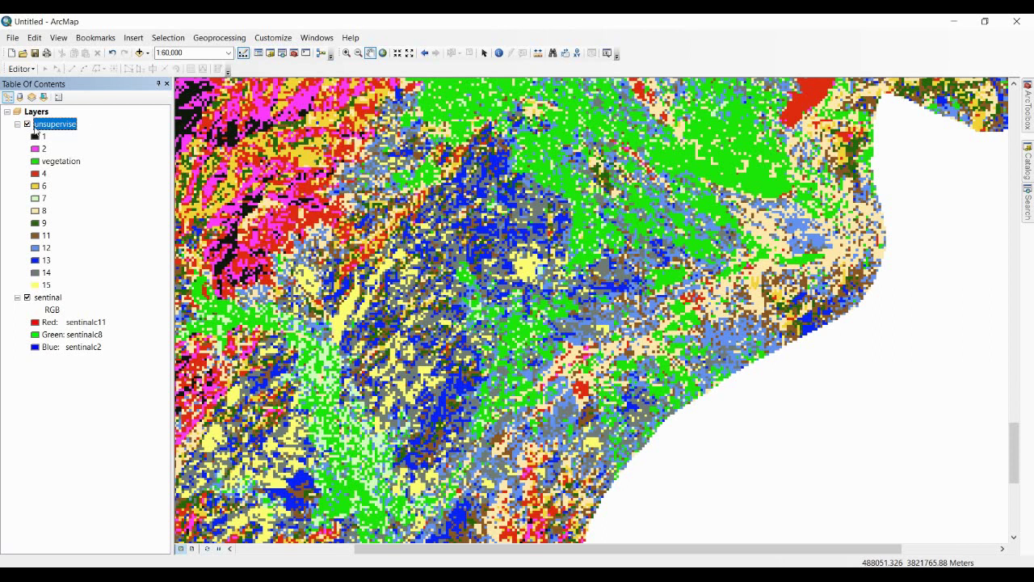
click(28, 124)
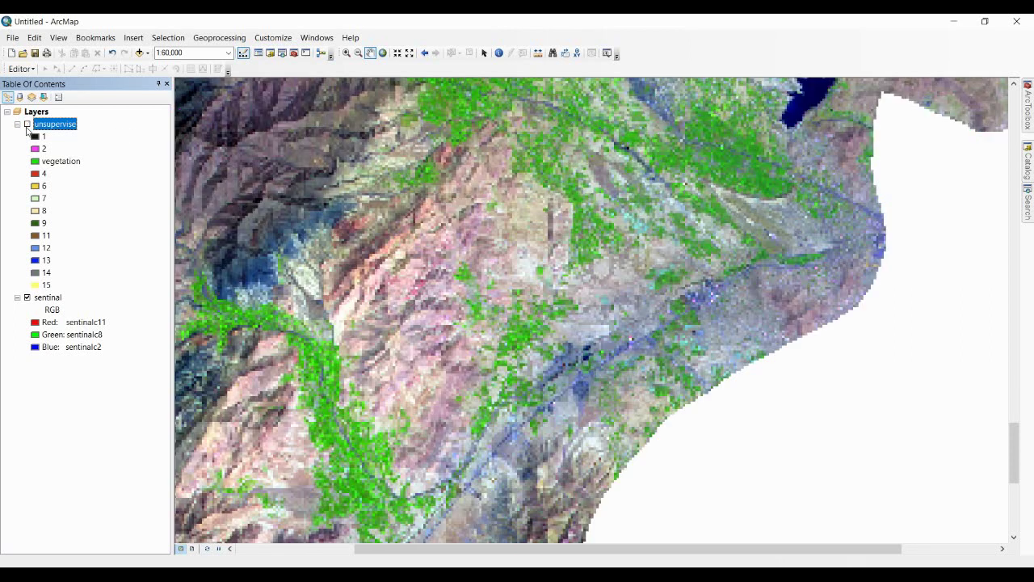
click(27, 125)
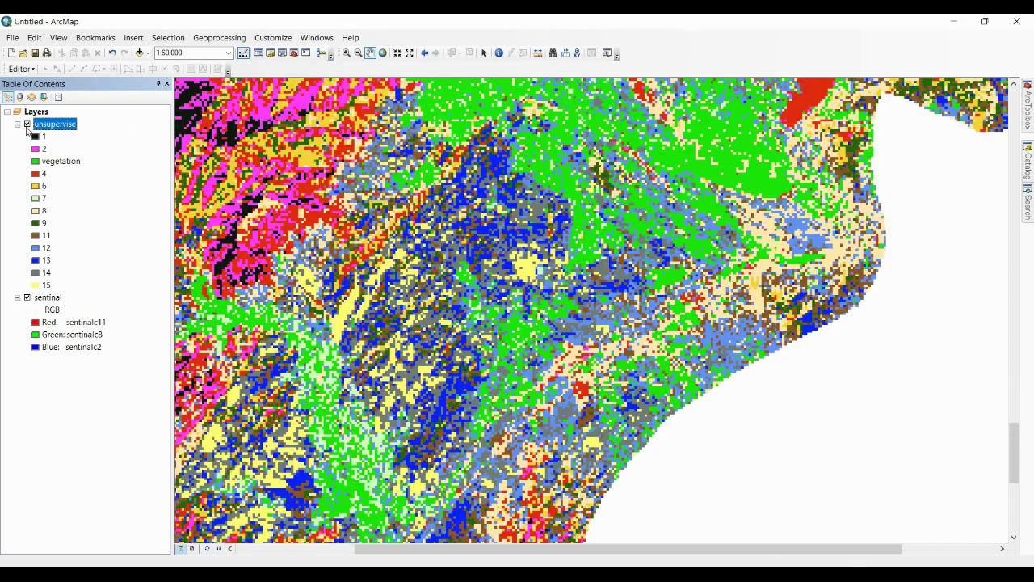
Recolour class 13 light orange and check it against the sentinal image by toggling the unsupervise layer, leaving it shown
click(36, 261)
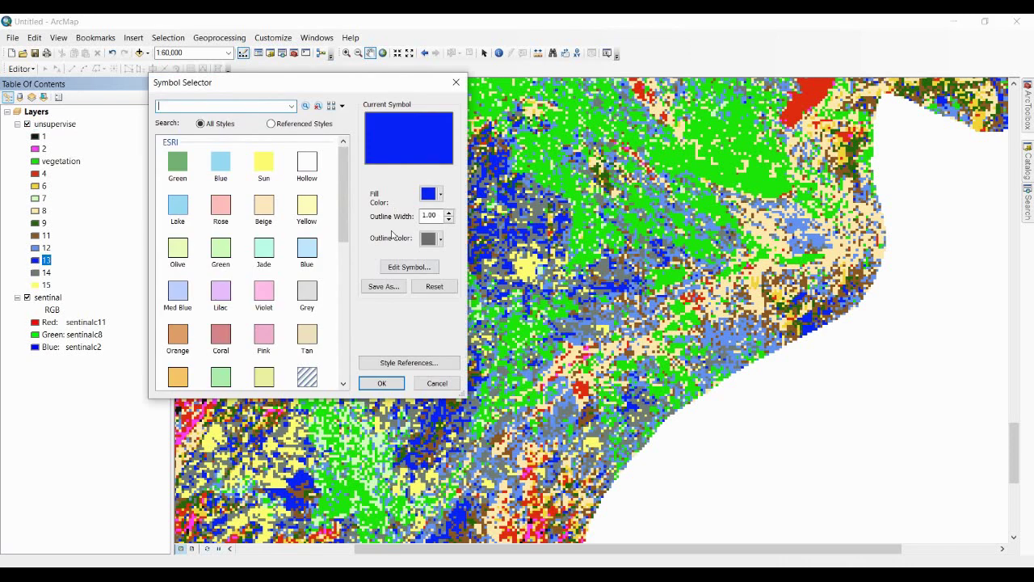
click(430, 195)
click(357, 237)
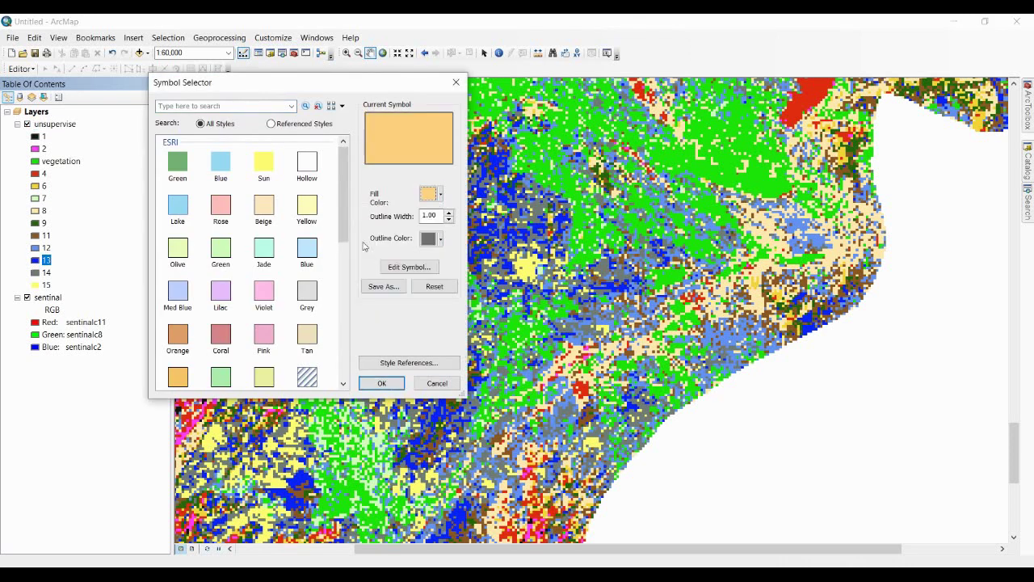
click(367, 384)
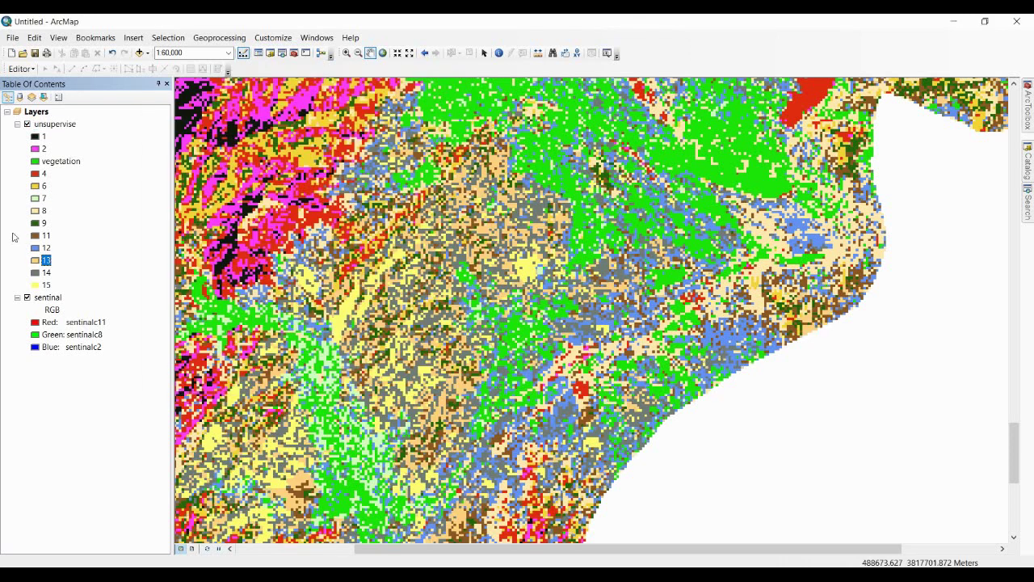
click(27, 125)
click(26, 125)
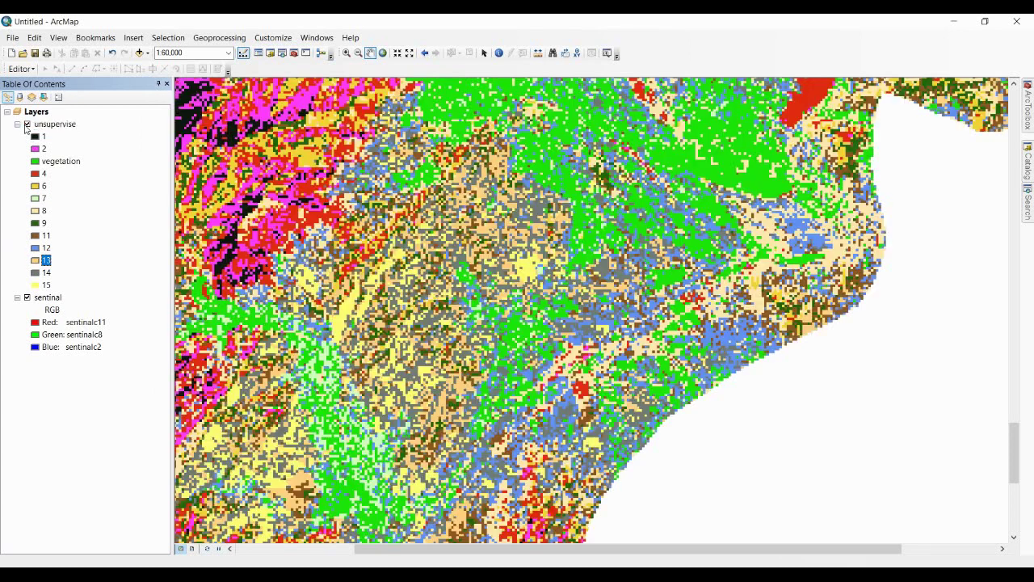
click(27, 125)
click(27, 124)
Recolour class 15 orange and check it against the sentinal image by toggling the unsupervise layer, leaving it shown
double_click(37, 287)
click(432, 194)
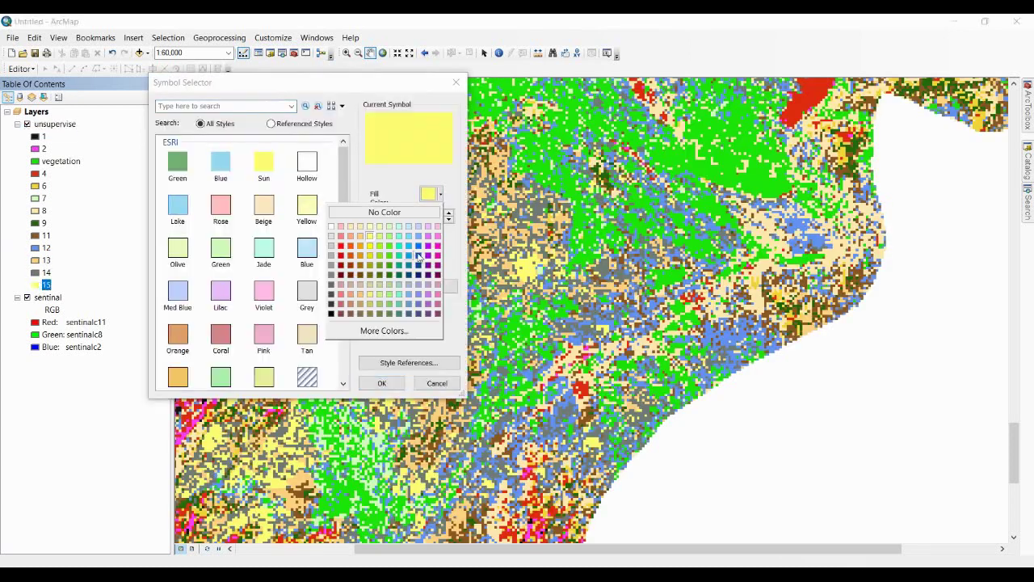
click(362, 246)
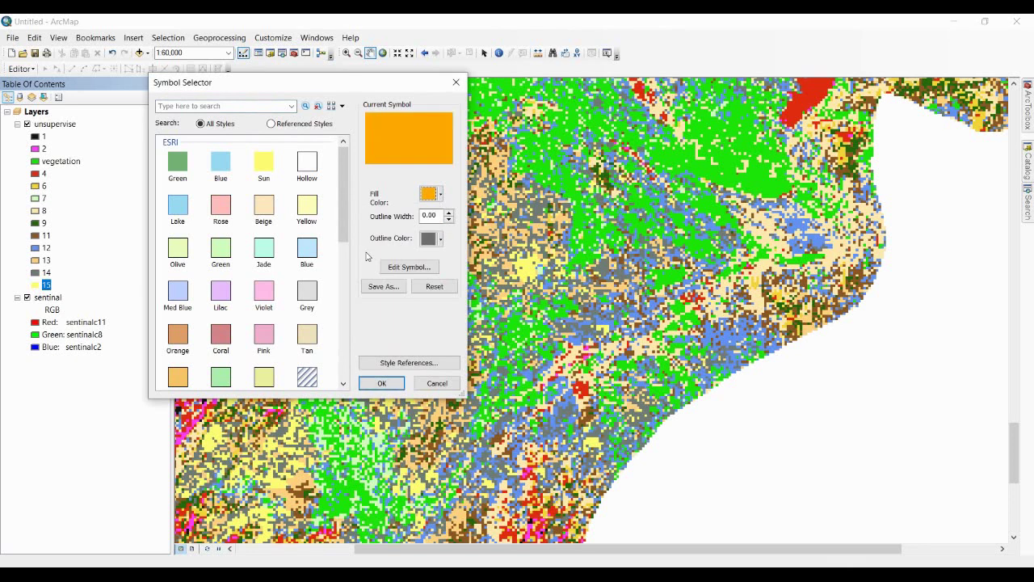
click(383, 383)
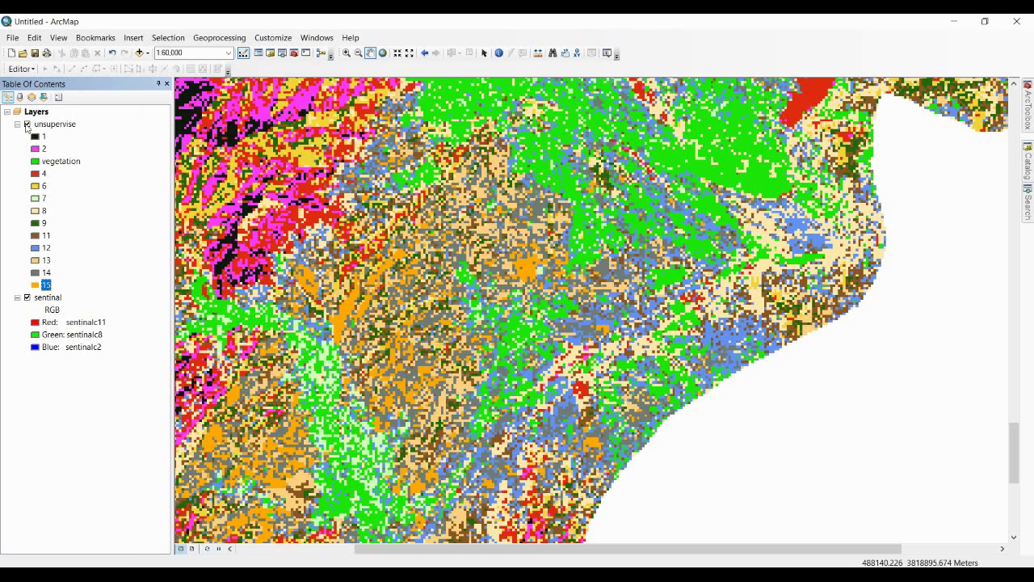
click(26, 125)
click(27, 125)
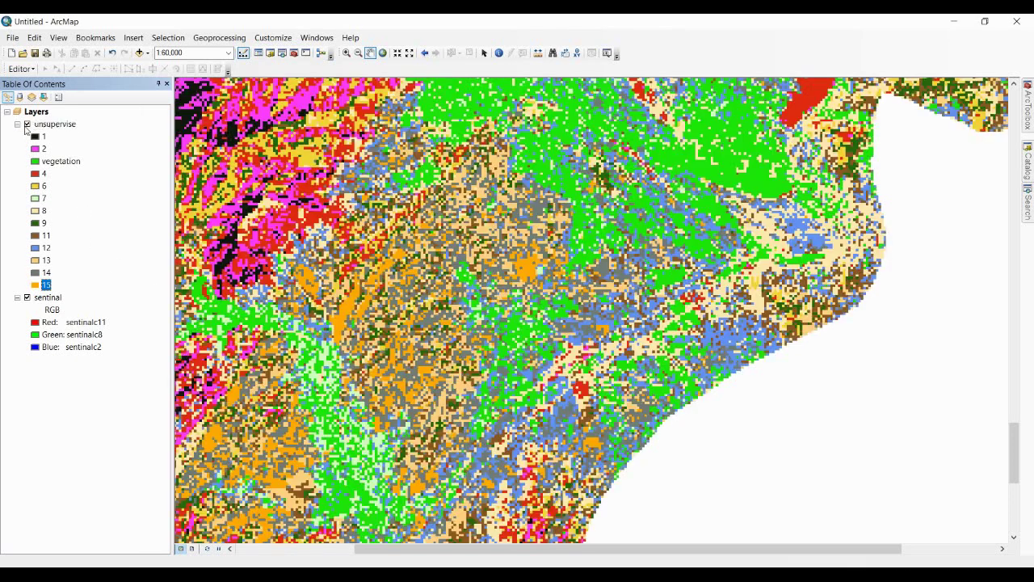
click(27, 124)
click(27, 125)
Recolour class 9 dark orange and check it against the sentinal image by toggling the unsupervise layer, leaving it shown
click(35, 223)
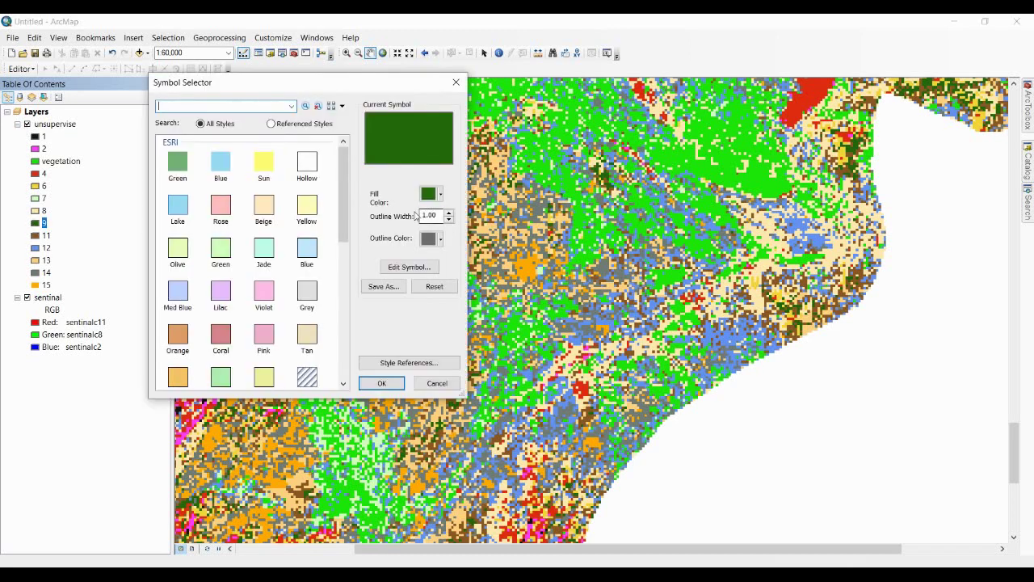
click(432, 196)
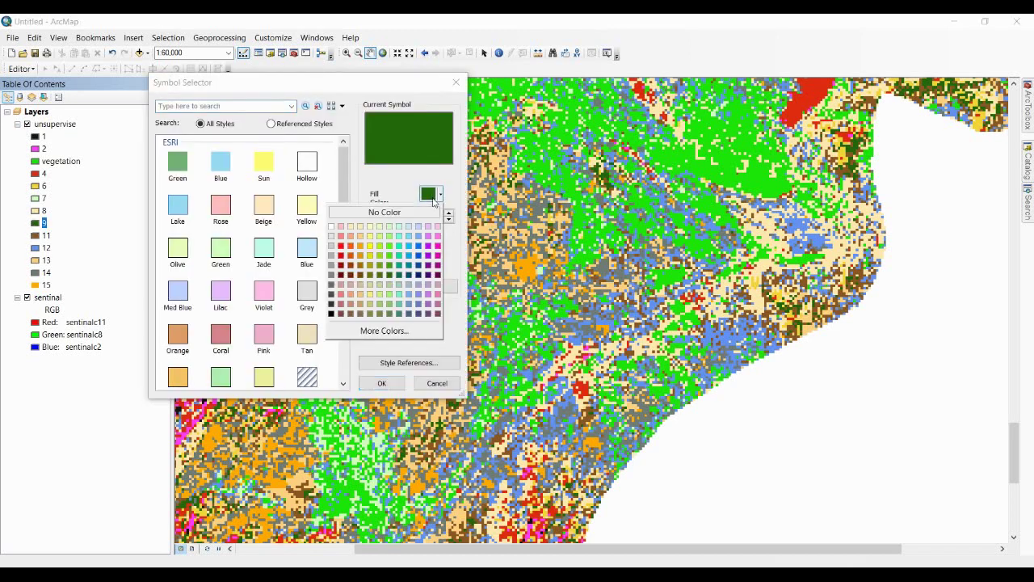
click(351, 256)
click(401, 385)
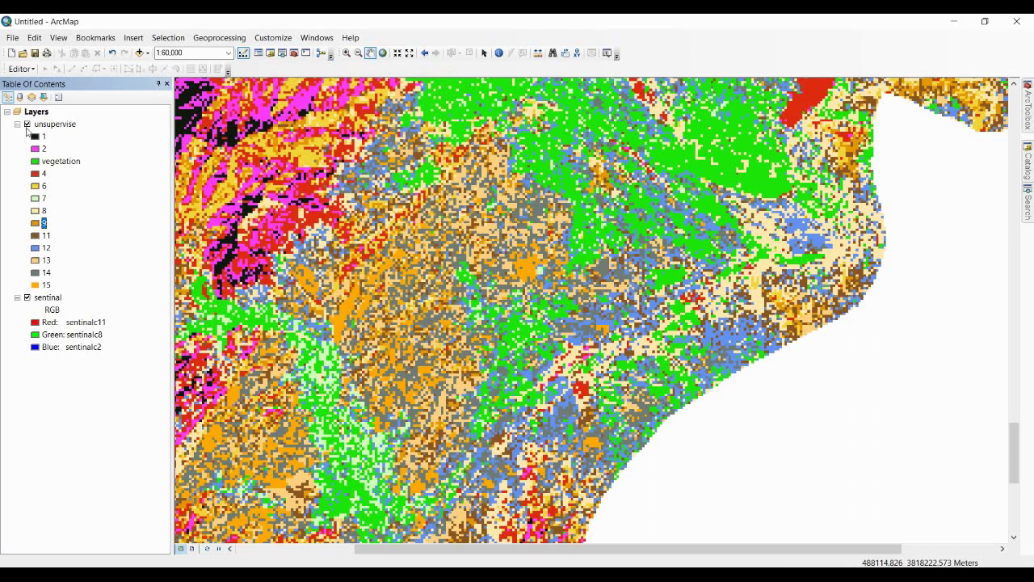
click(27, 125)
click(27, 125)
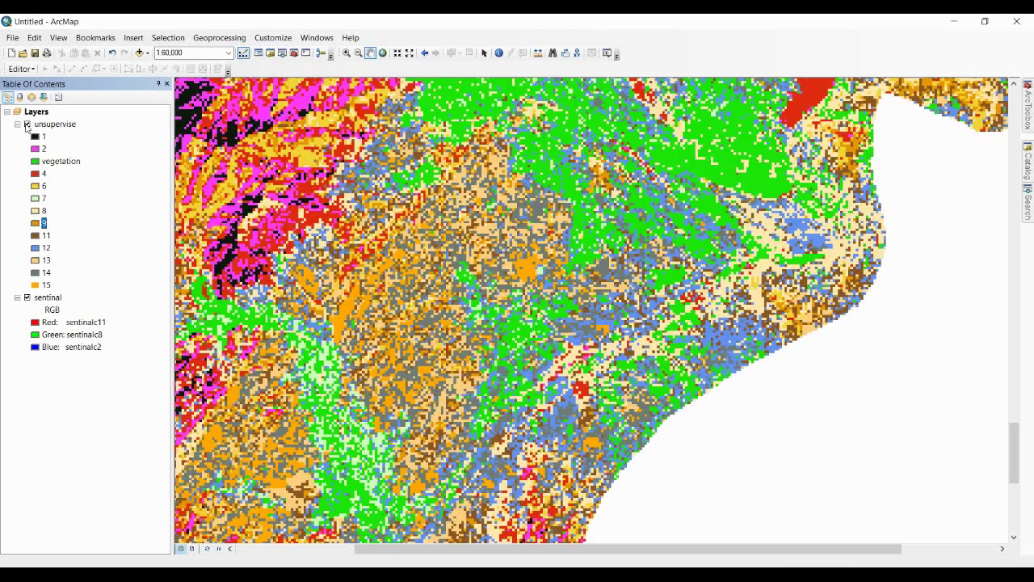
click(26, 125)
click(27, 126)
Give class 6 the yellow Sun symbol and check it against the sentinal image, leaving the unsupervise layer shown
double_click(36, 187)
click(263, 170)
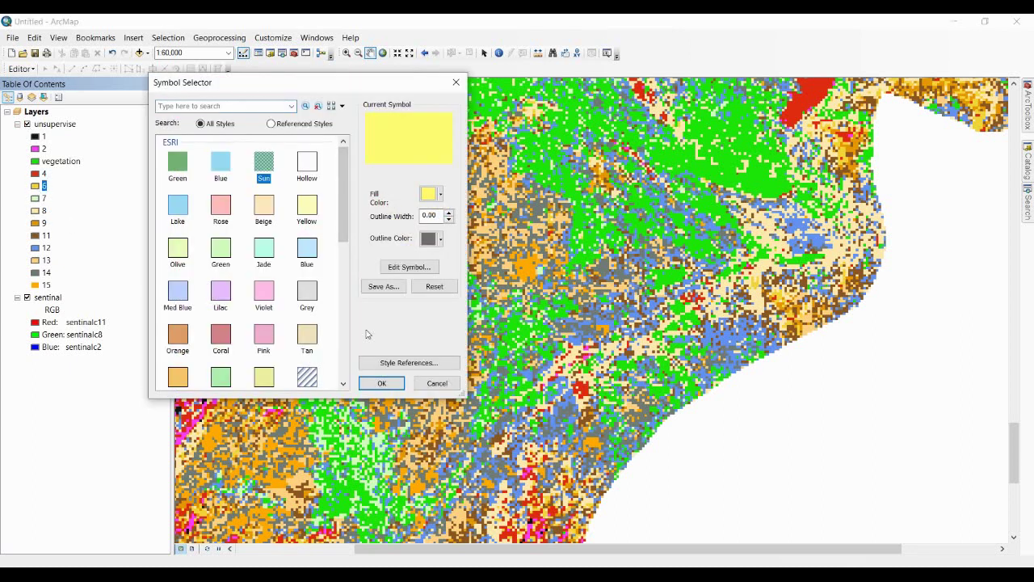
click(382, 383)
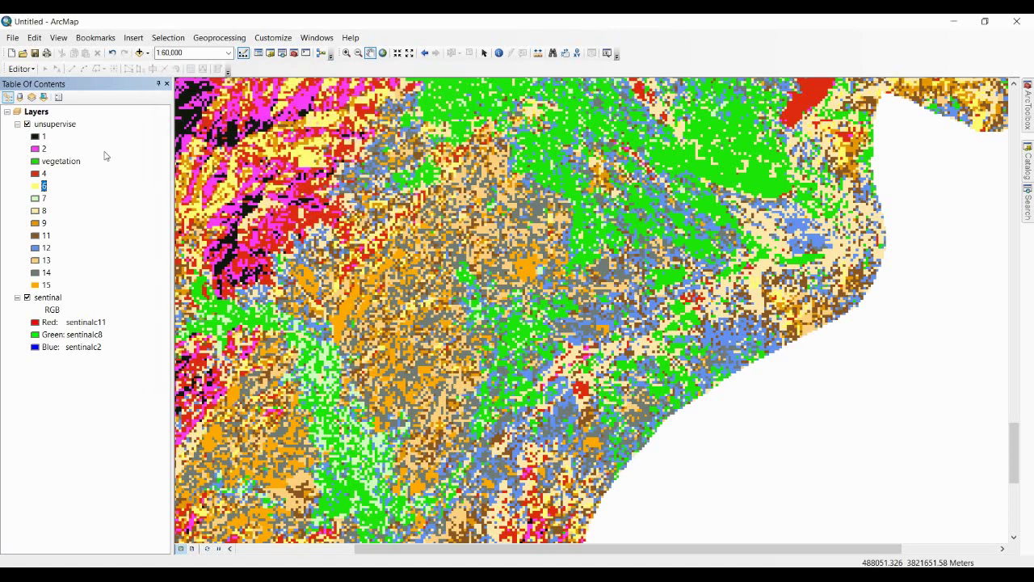
click(27, 124)
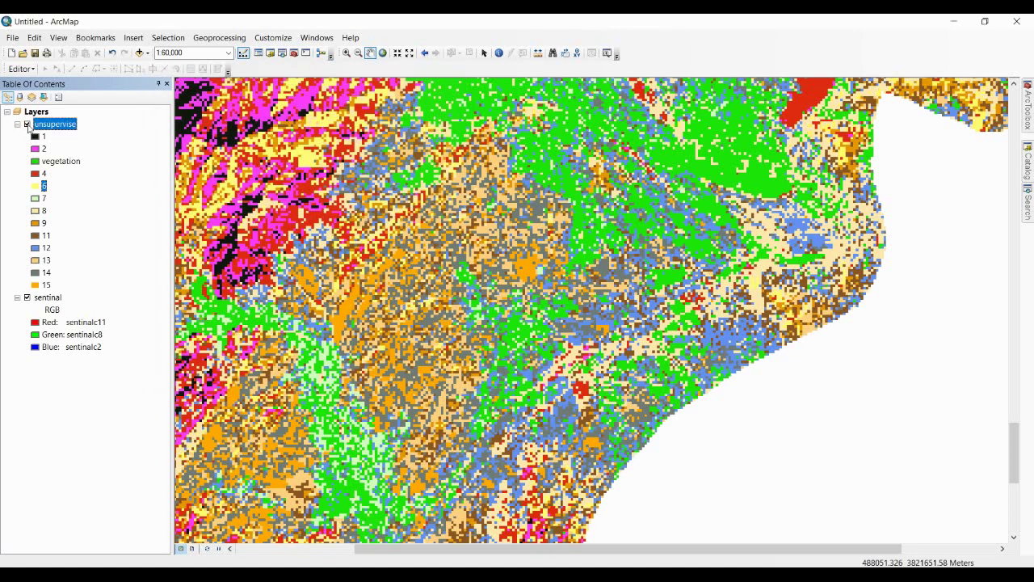
click(27, 124)
Compare the recoloured classes with the sentinal image around the eastern valleys farther north, leaving the unsupervise layer shown
scroll(514, 365, up, 1)
scroll(513, 365, up, 5)
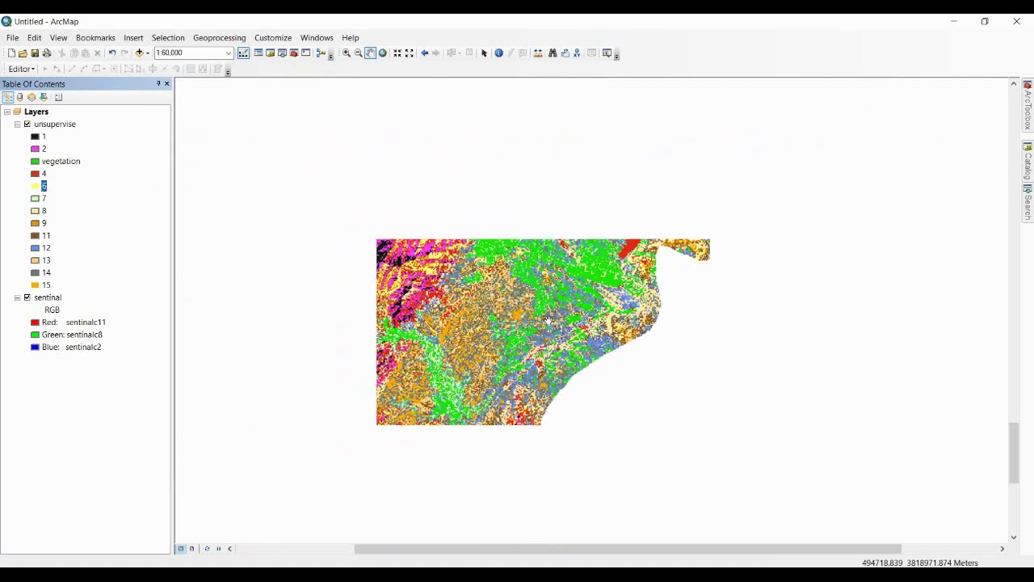
scroll(585, 211, down, 6)
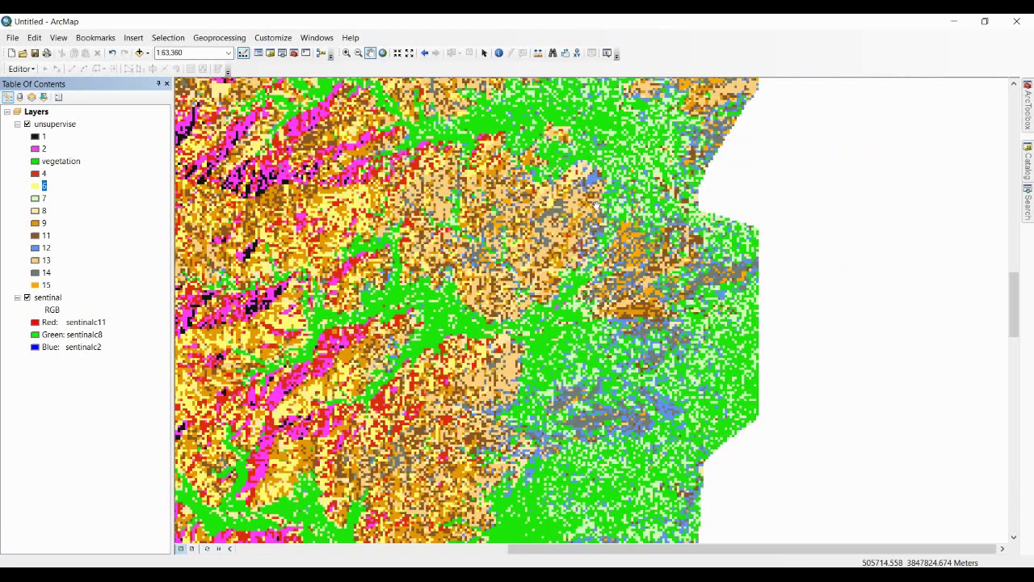
click(27, 124)
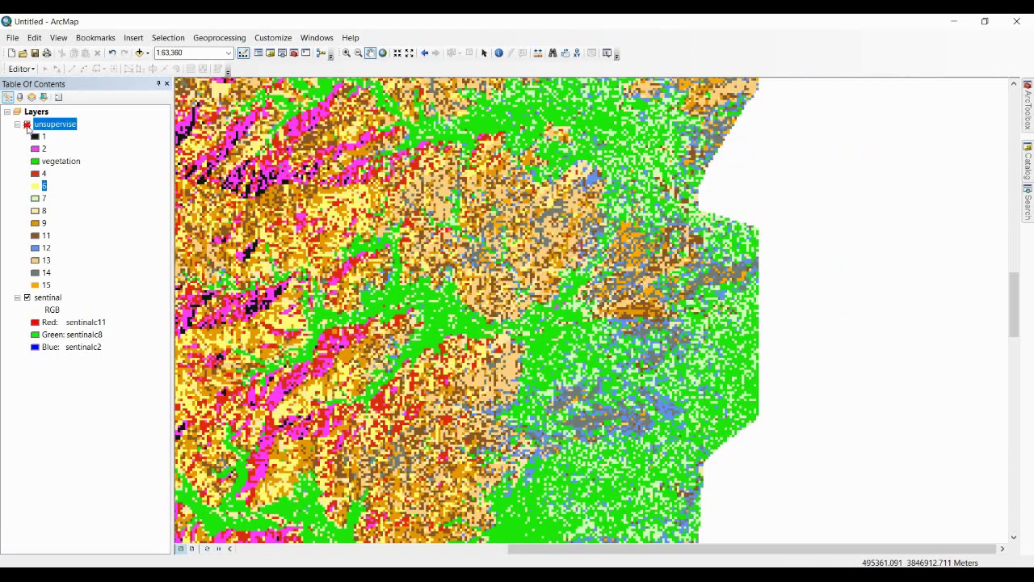
click(28, 125)
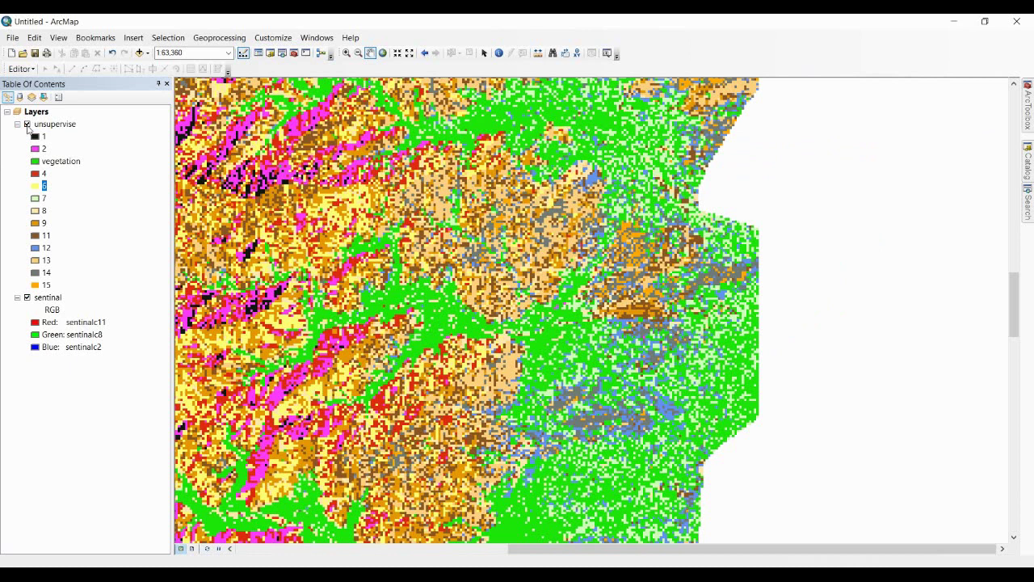
click(26, 124)
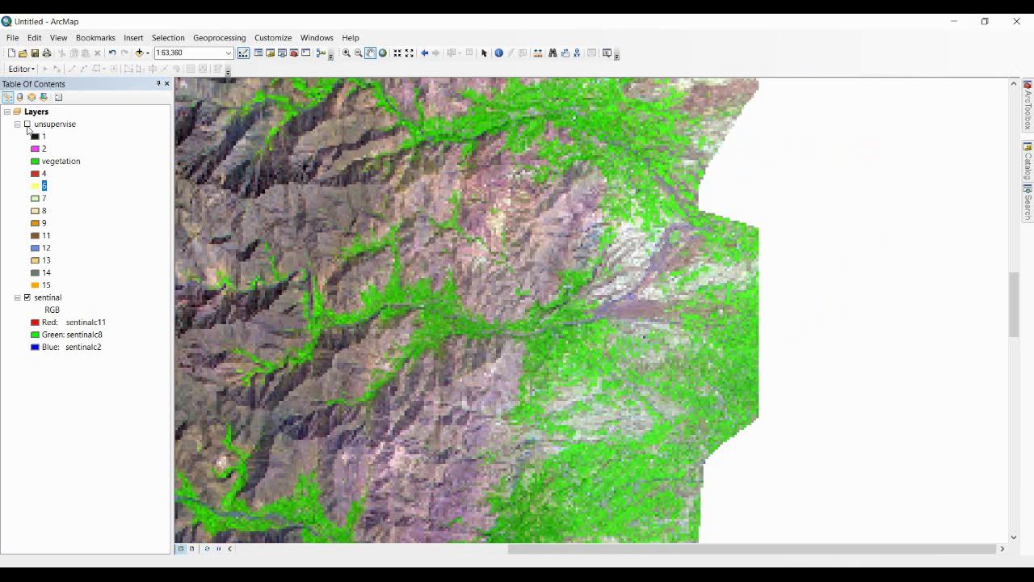
click(27, 124)
click(27, 126)
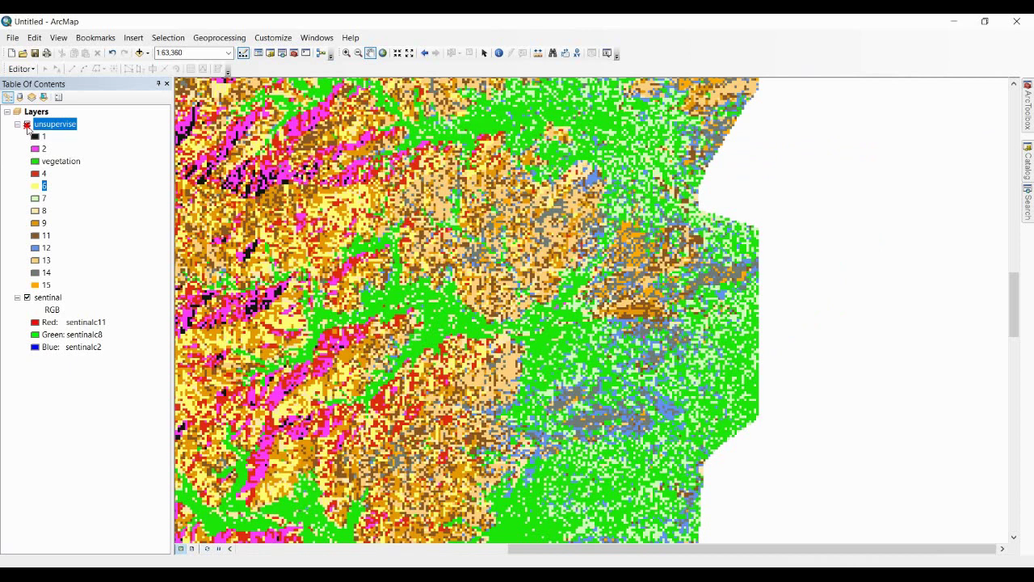
click(26, 125)
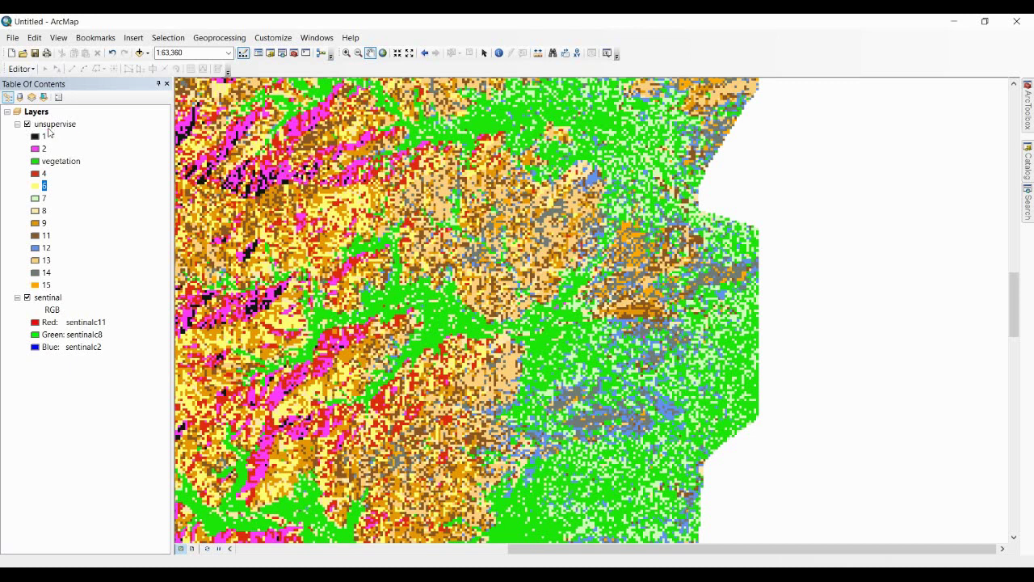
Group the values 8, 9, 13 and 15 into one class in the unsupervise layer's symbology
double_click(46, 127)
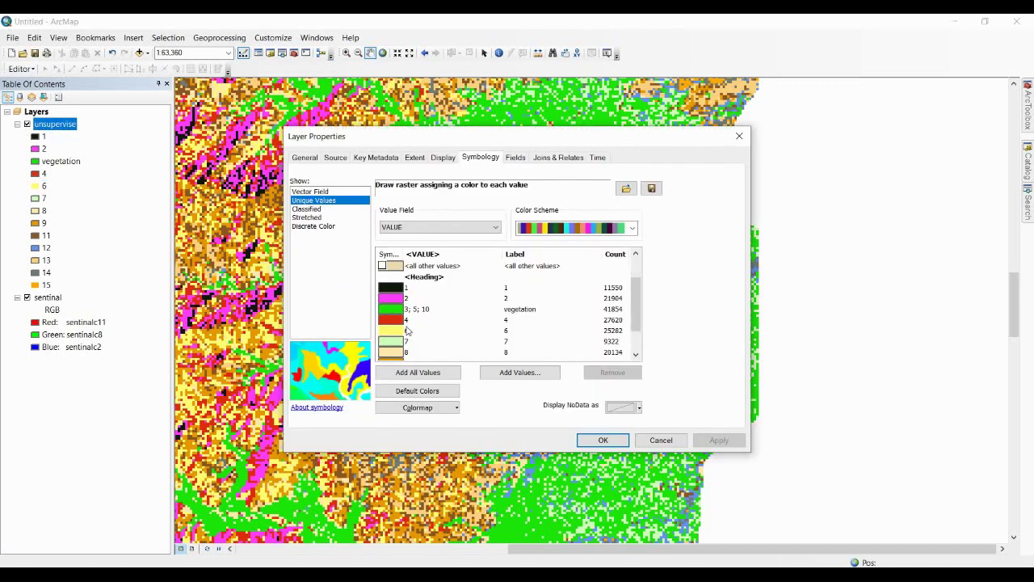
scroll(424, 340, down, 2)
click(396, 353)
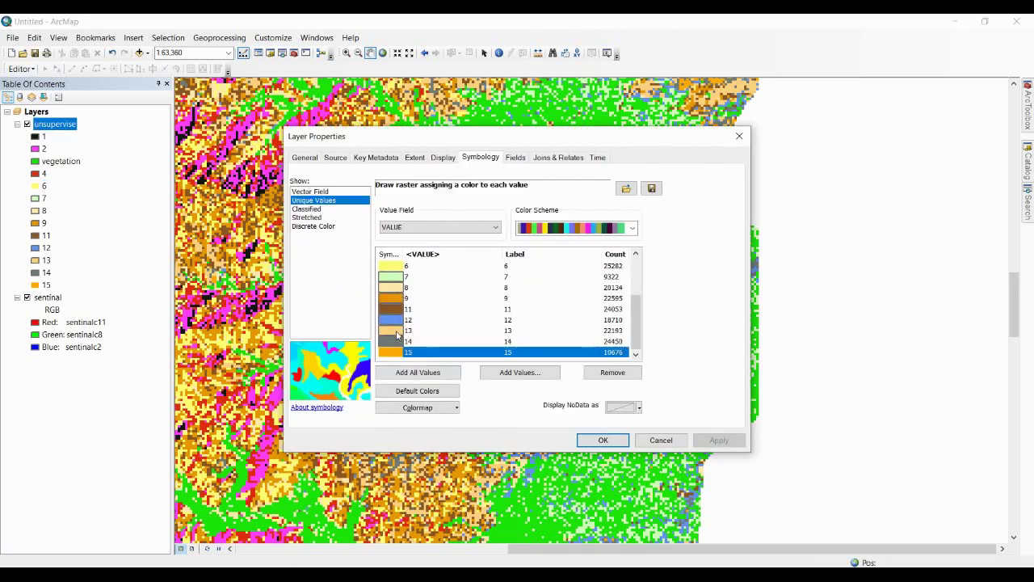
ctrl+click(396, 332)
ctrl+click(393, 299)
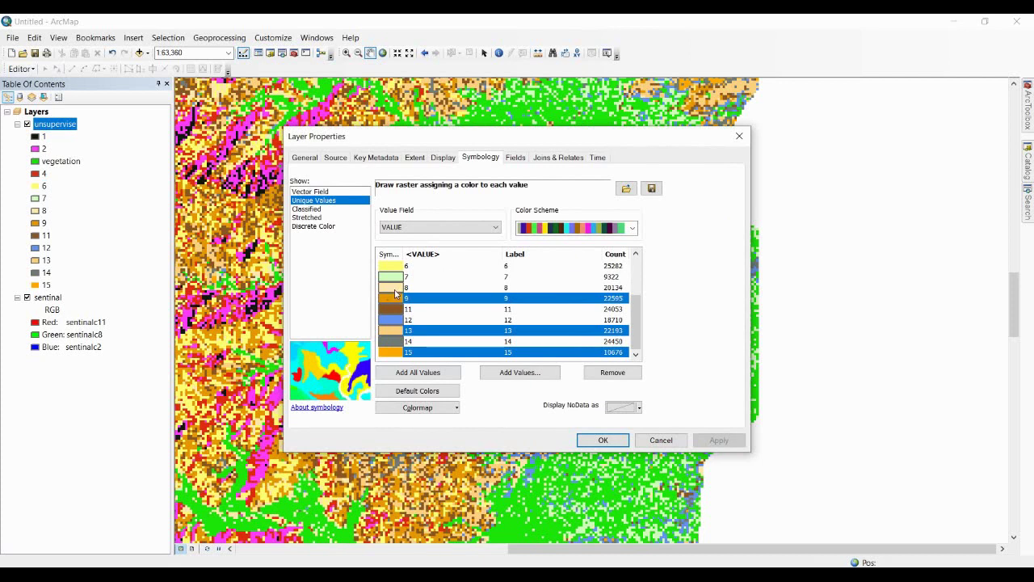
ctrl+click(395, 289)
scroll(396, 293, up, 1)
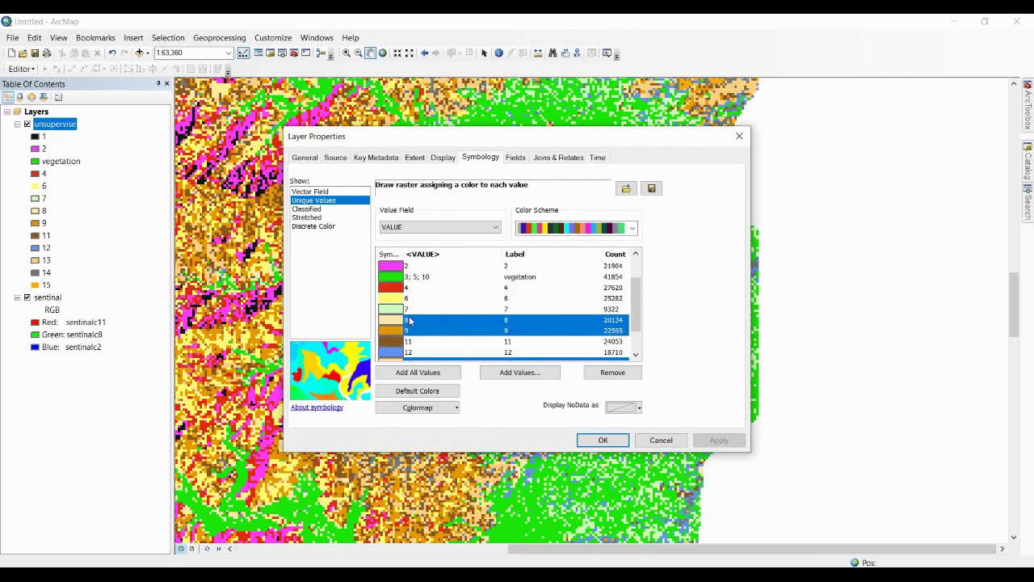
right_click(437, 333)
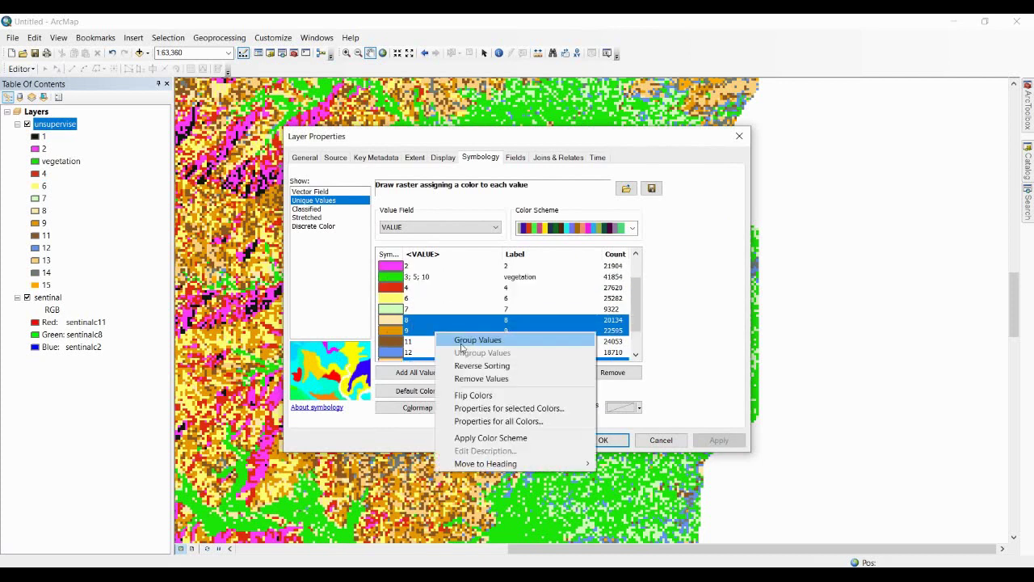
click(462, 342)
Label the grouped class 8; 9; 13; 15 as "residential" and apply the symbology to the unsupervise layer
click(523, 354)
click(560, 353)
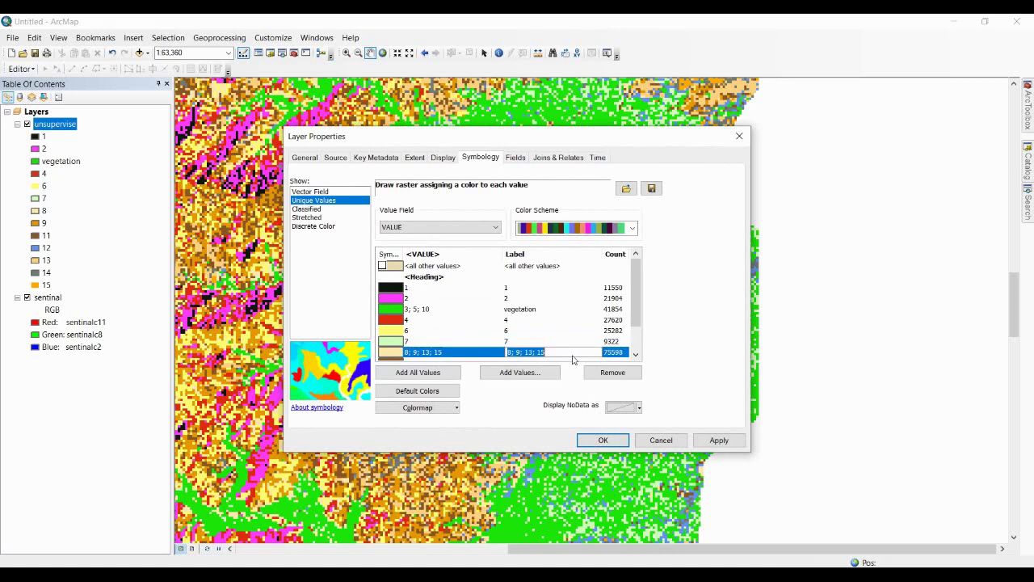
text(residential)
key(Tab)
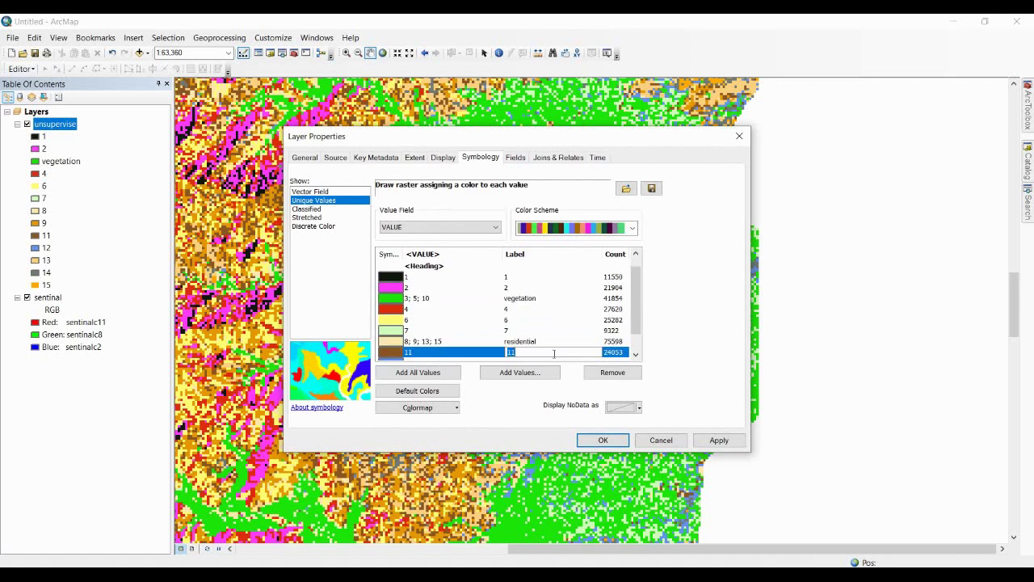
click(603, 441)
Compare the residential and remaining classes with the sentinal image across the southern area at several scales, leaving the unsupervise layer shown
scroll(395, 307, down, 3)
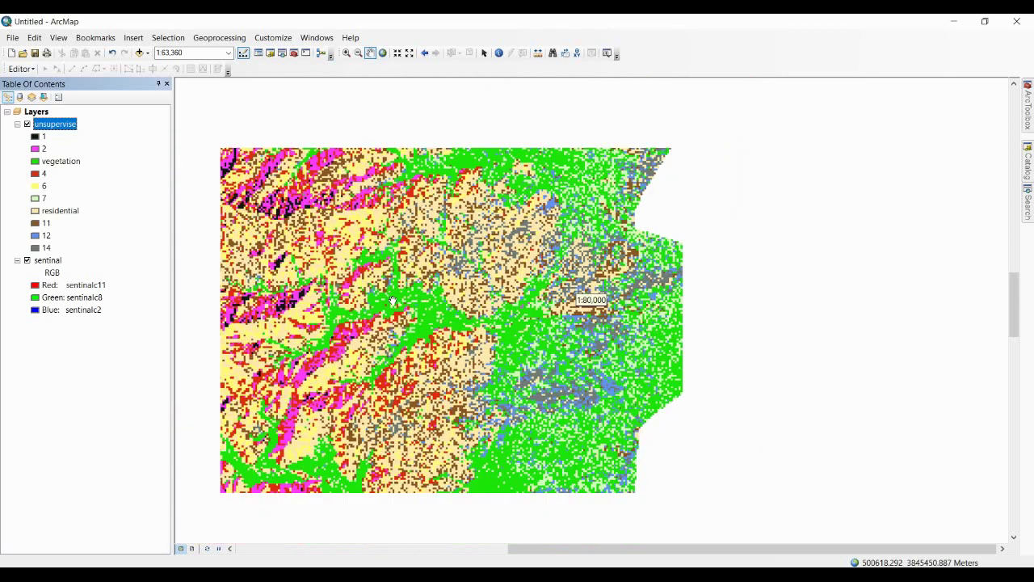
drag(386, 330, 440, 355)
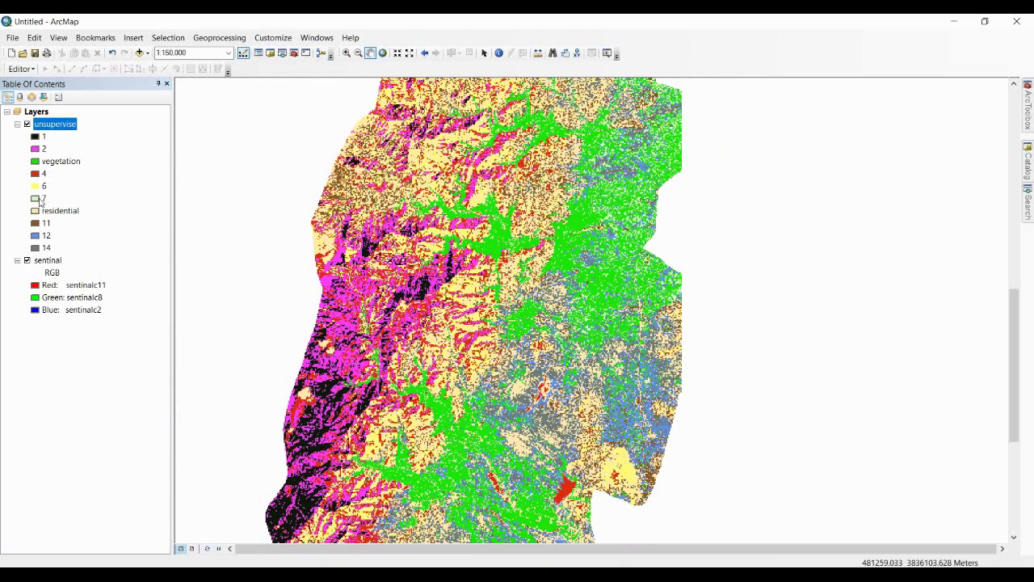
click(27, 124)
click(27, 124)
scroll(85, 145, up, 2)
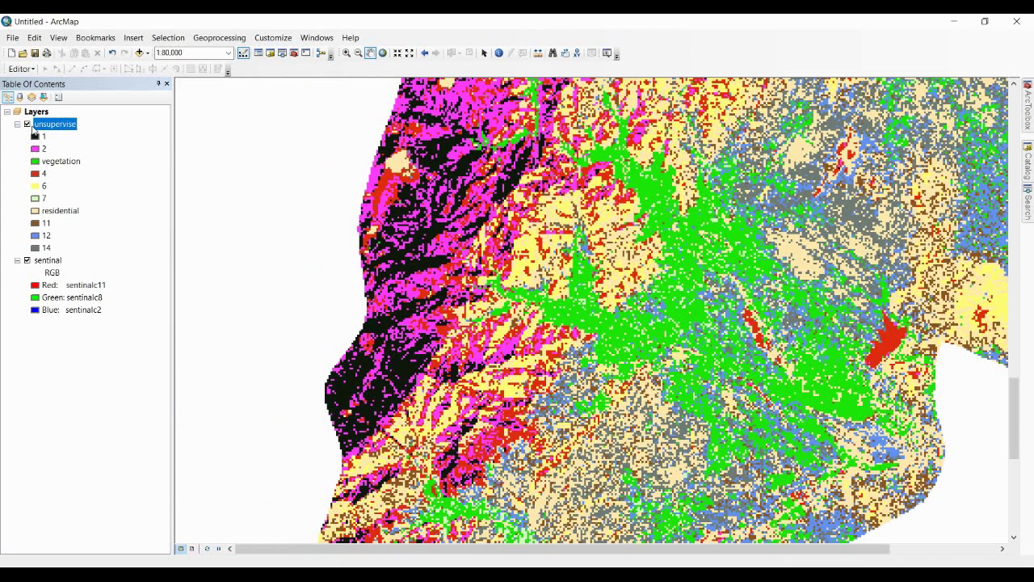
click(26, 123)
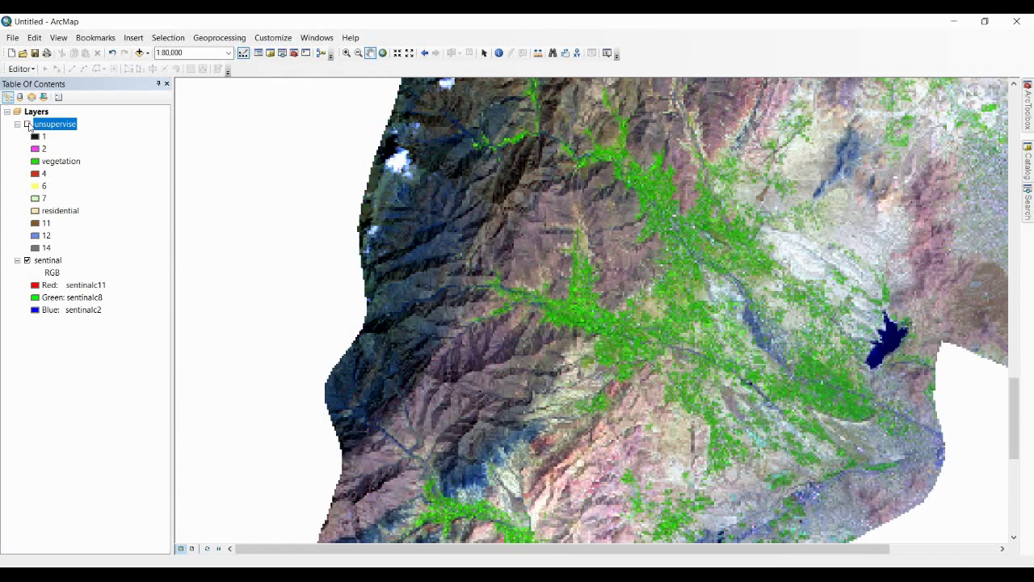
click(27, 124)
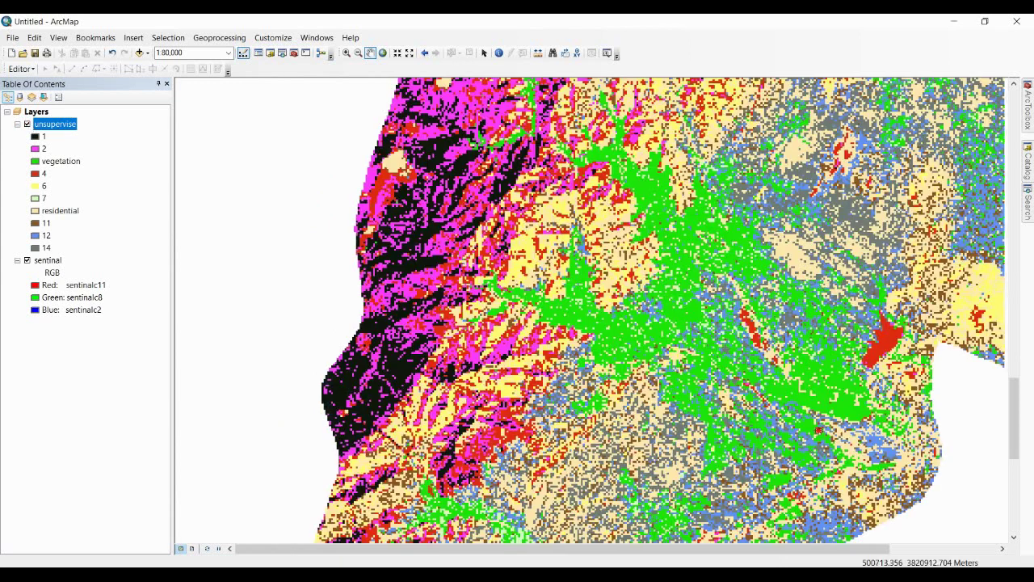
drag(818, 430, 795, 419)
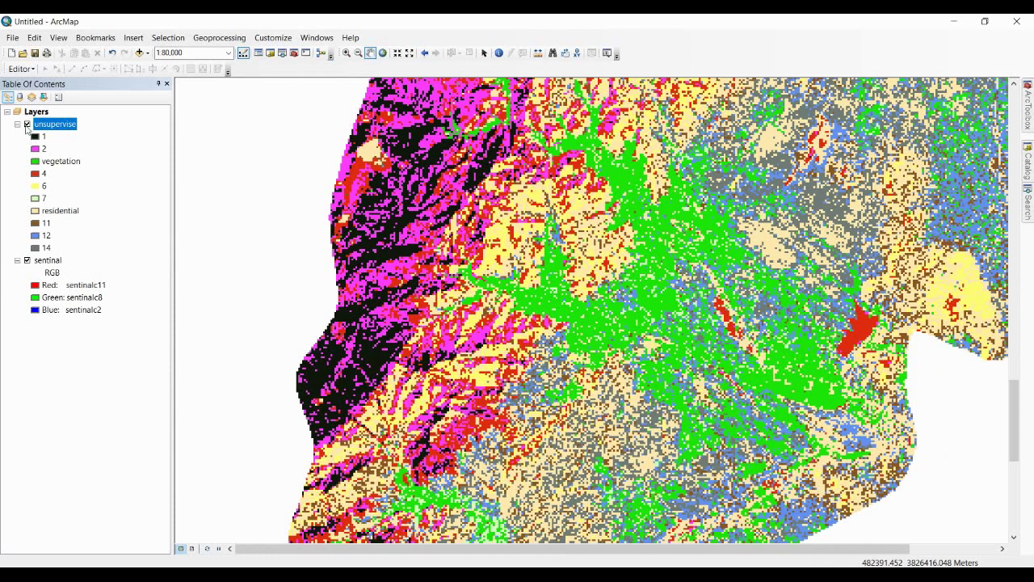
click(28, 124)
click(27, 124)
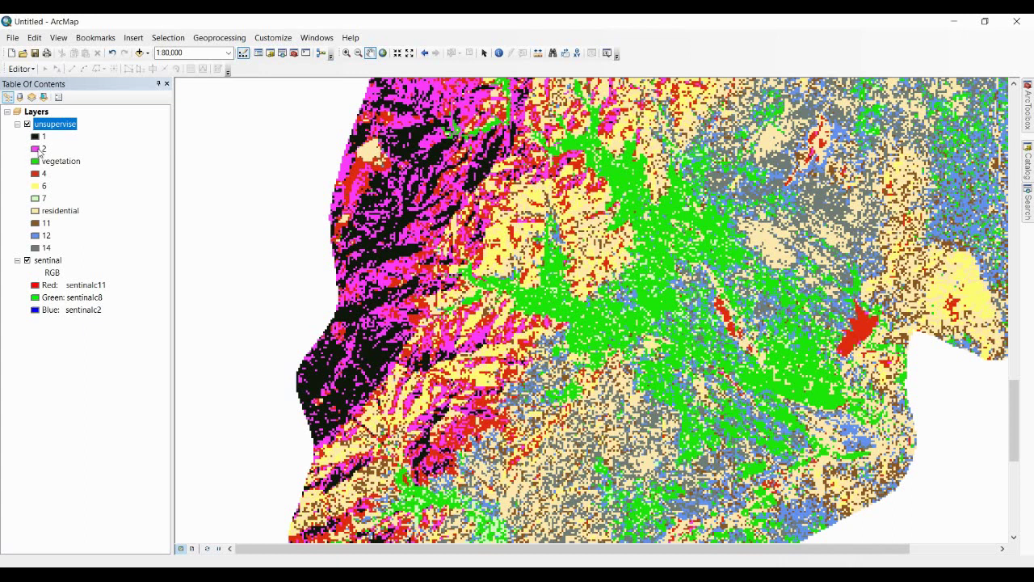
Recolour class 7 of the unsupervise layer with the pink Violet symbol
double_click(35, 198)
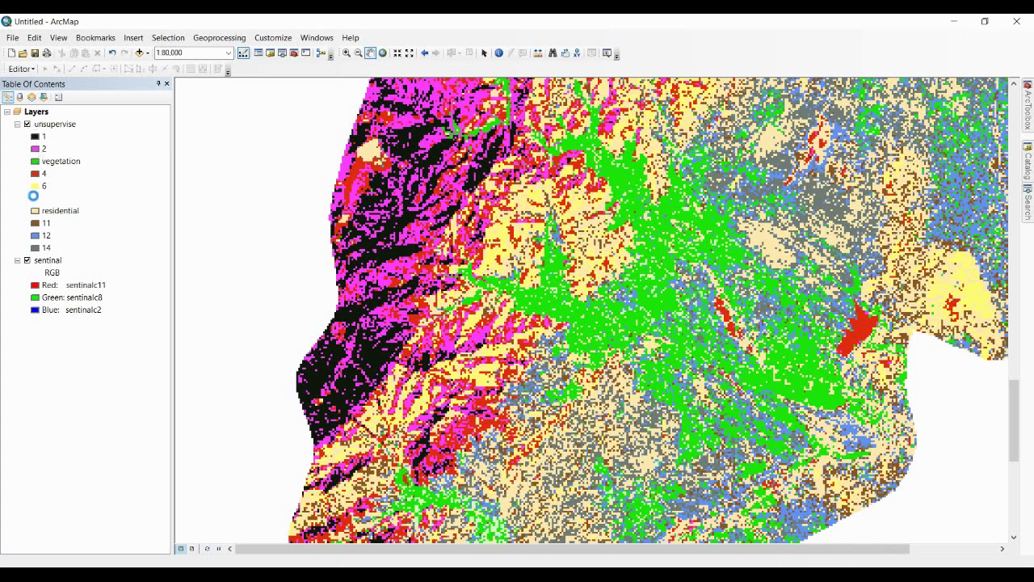
click(268, 170)
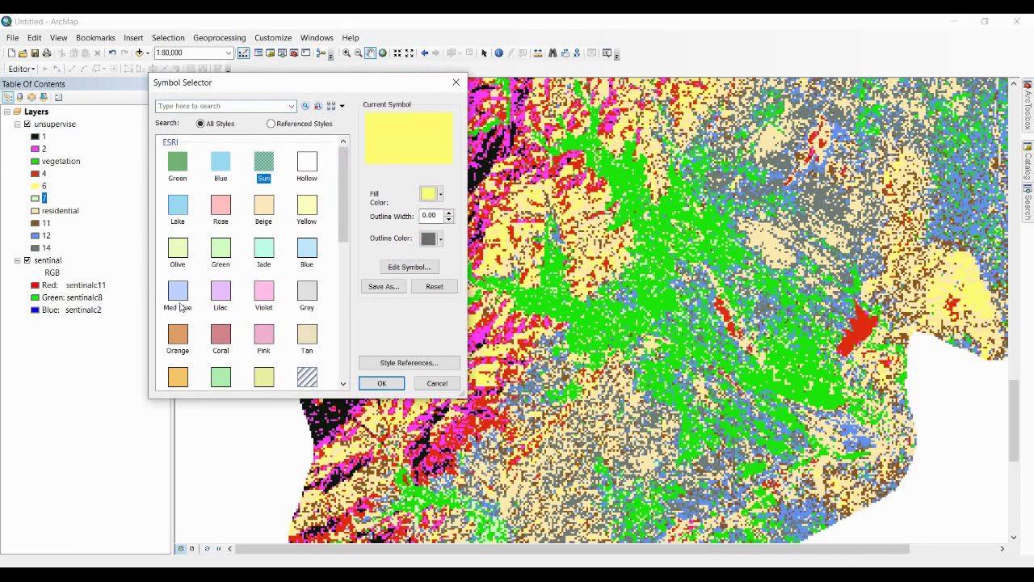
scroll(185, 311, down, 4)
scroll(257, 328, down, 3)
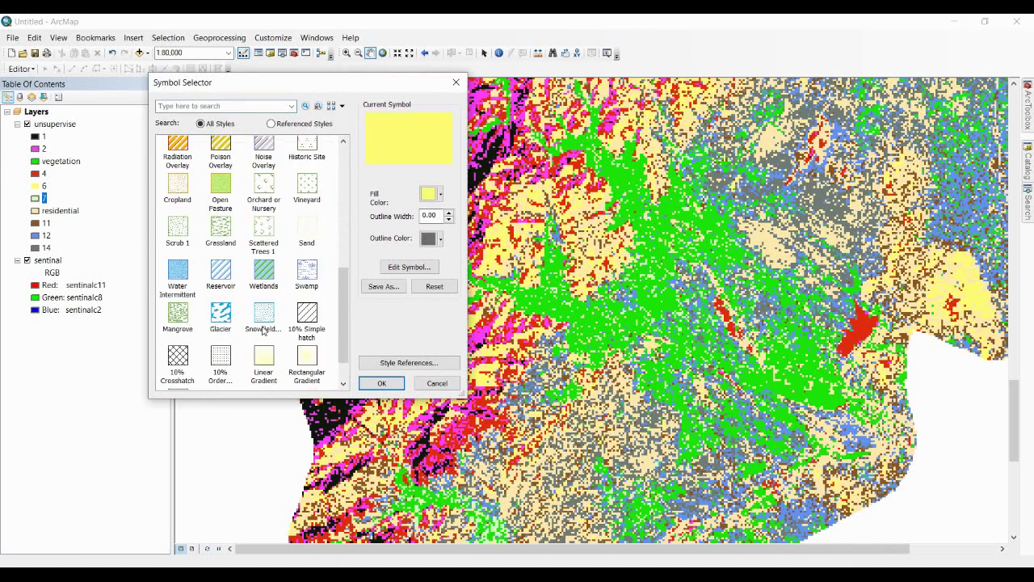
scroll(267, 331, up, 5)
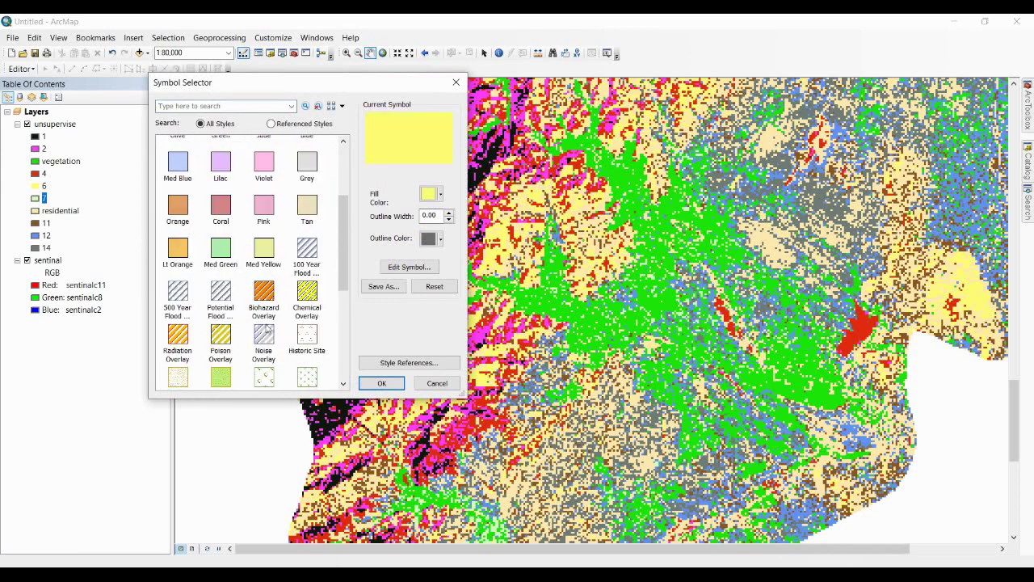
click(268, 165)
click(382, 384)
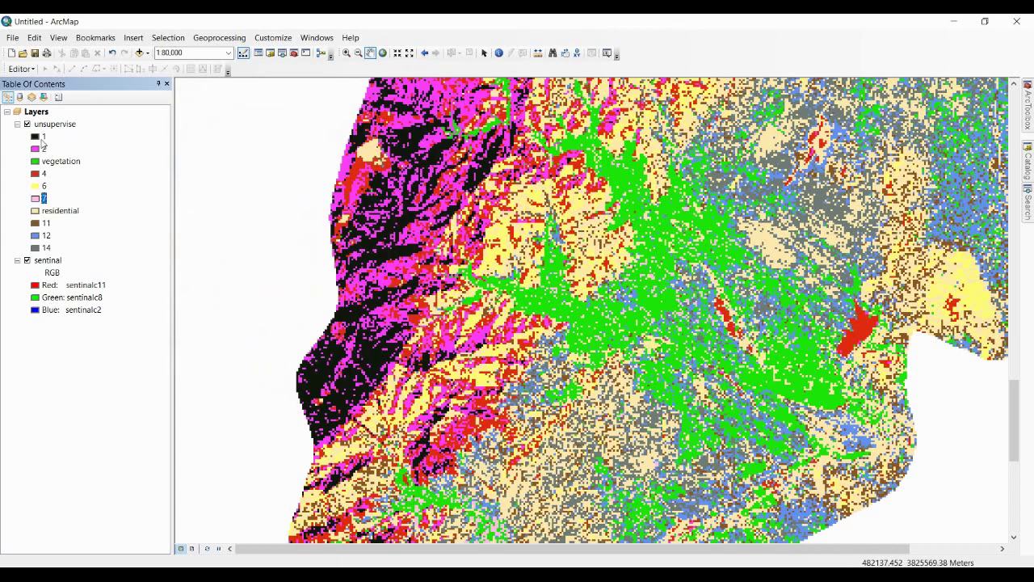
Group the values 1 and 2 in the unsupervise layer's symbology and label the grouped class "mountian"
scroll(552, 318, up, 2)
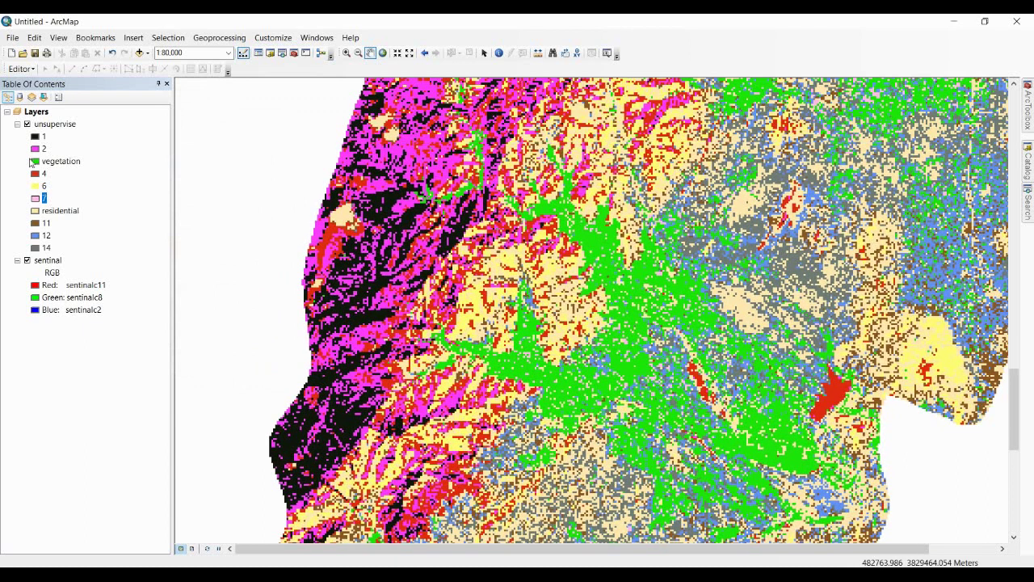
double_click(54, 125)
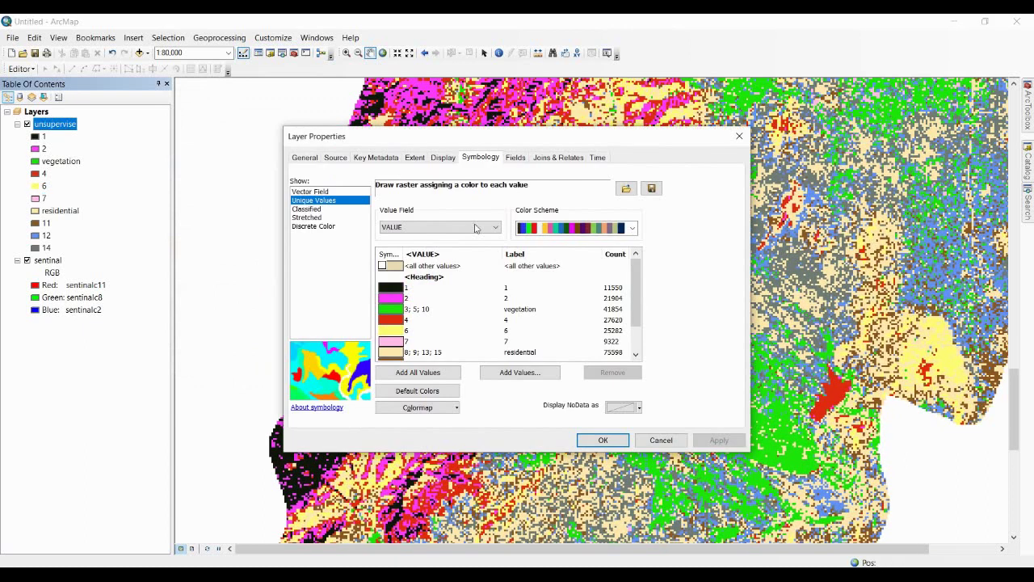
click(401, 289)
shift+click(403, 299)
right_click(449, 292)
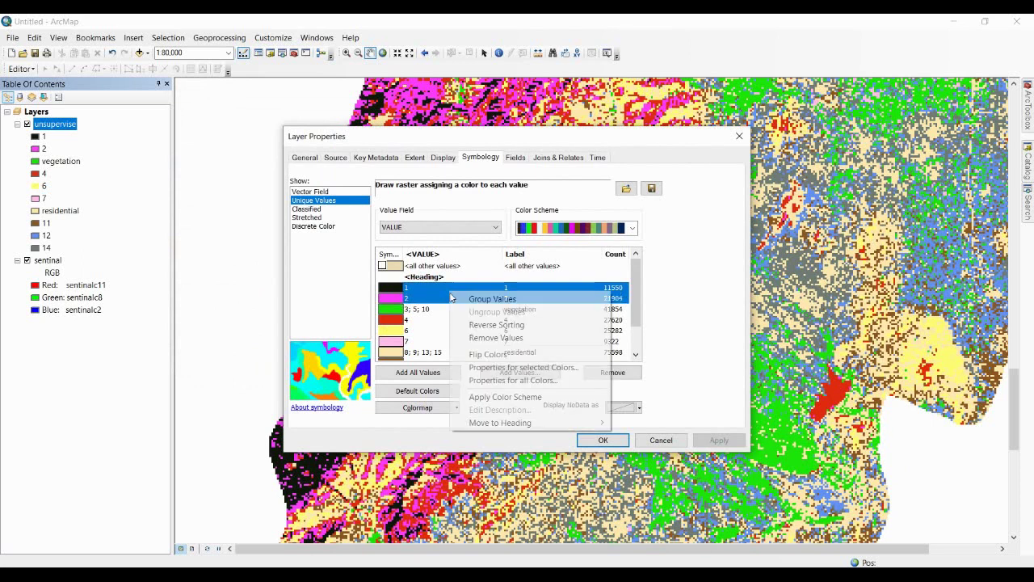
click(487, 299)
click(533, 289)
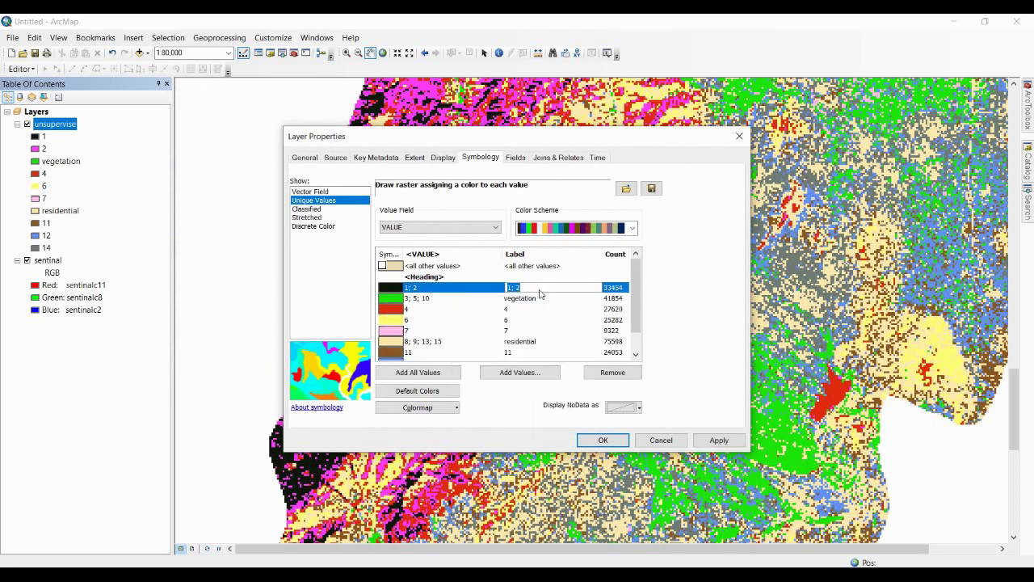
text(mountian)
click(541, 297)
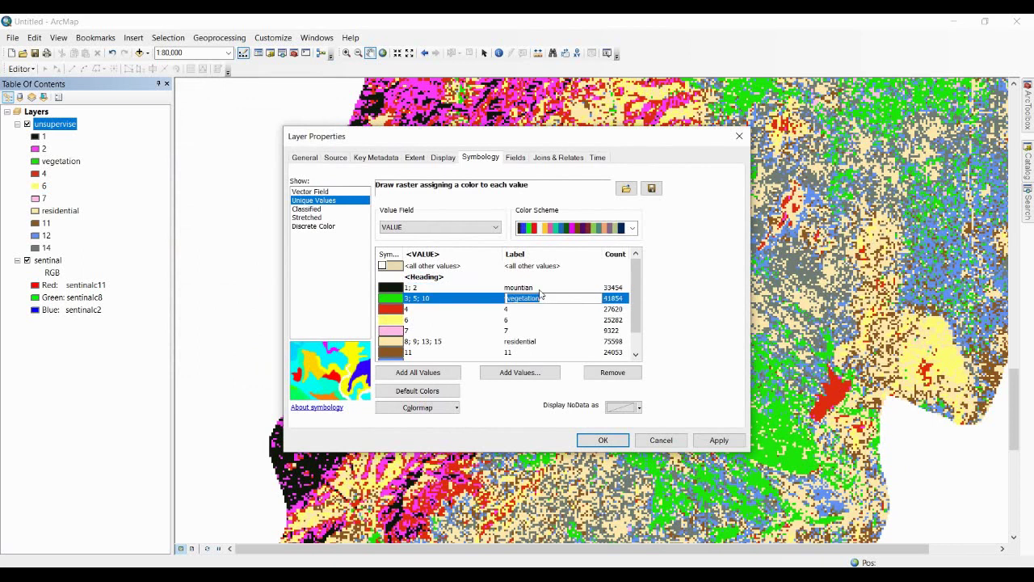
click(615, 446)
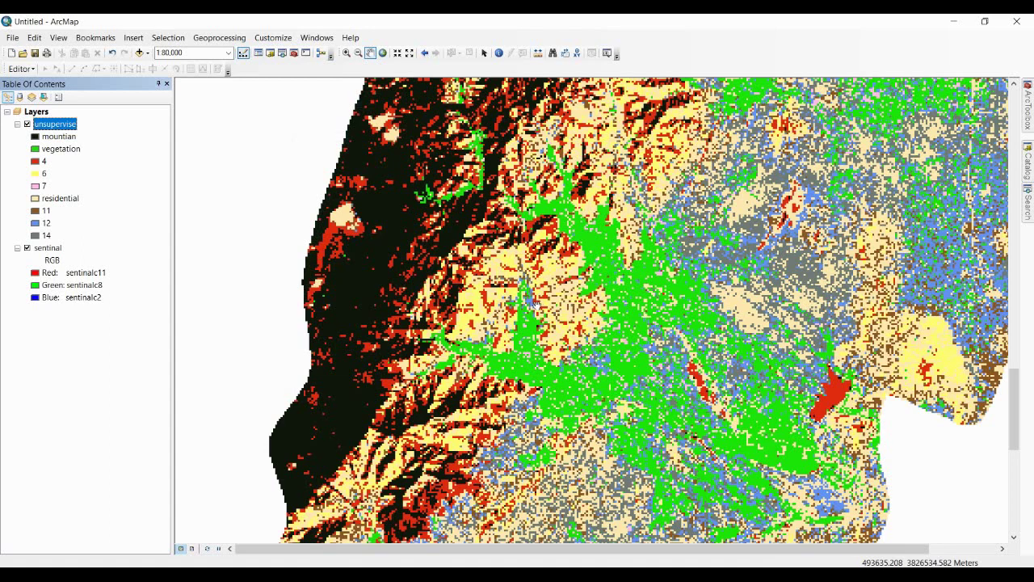
Compare the mountain slopes and class 7 with the sentinal image across the southern area, leaving the unsupervise layer shown
drag(582, 436, 545, 355)
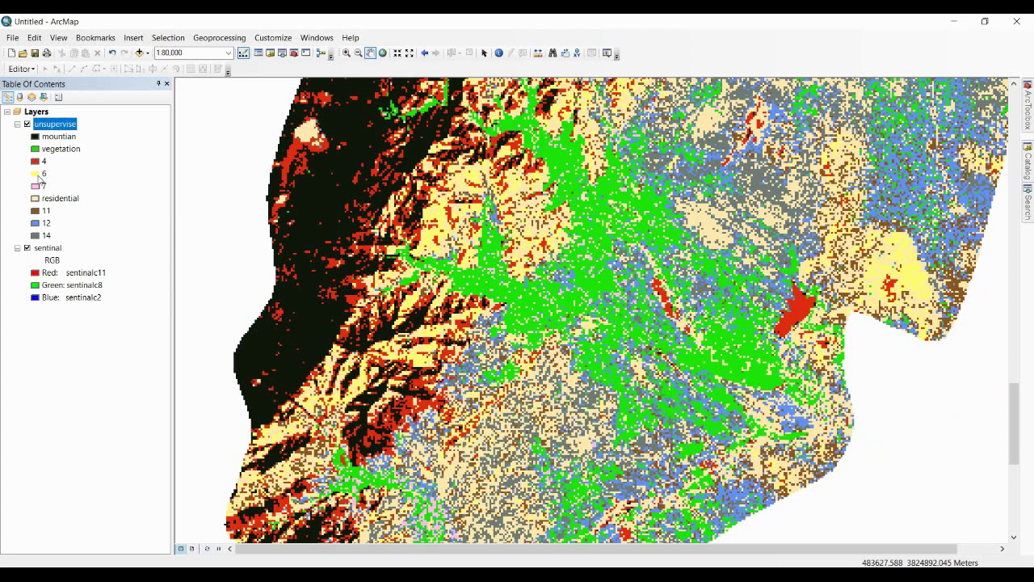
click(27, 123)
click(27, 123)
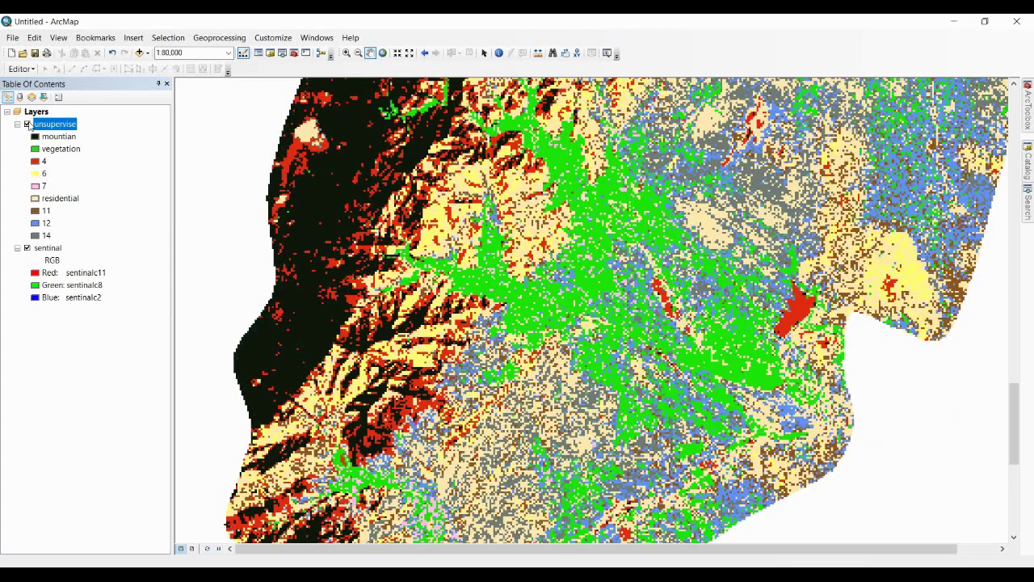
click(27, 123)
click(27, 123)
click(27, 124)
click(27, 124)
double_click(35, 186)
click(437, 387)
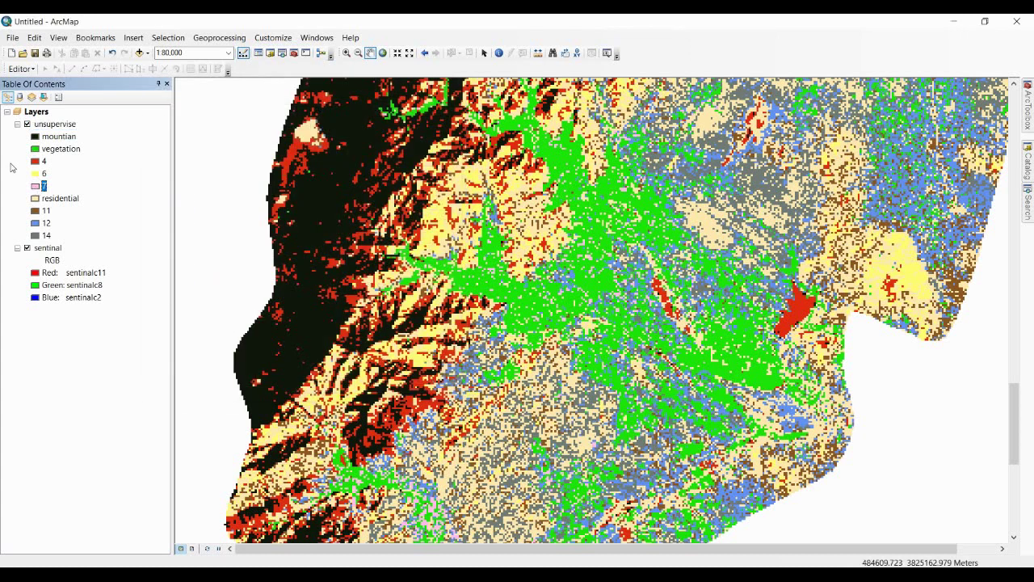
Group the value 6 with the class 1; 2 in the unsupervise layer's symbology and label the grouped class "mountain"
double_click(42, 126)
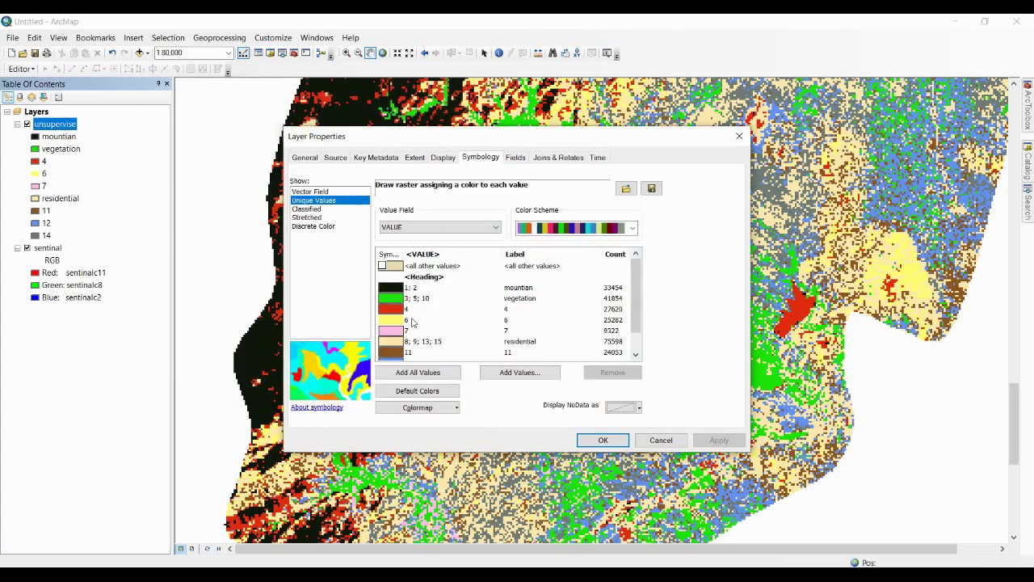
click(412, 322)
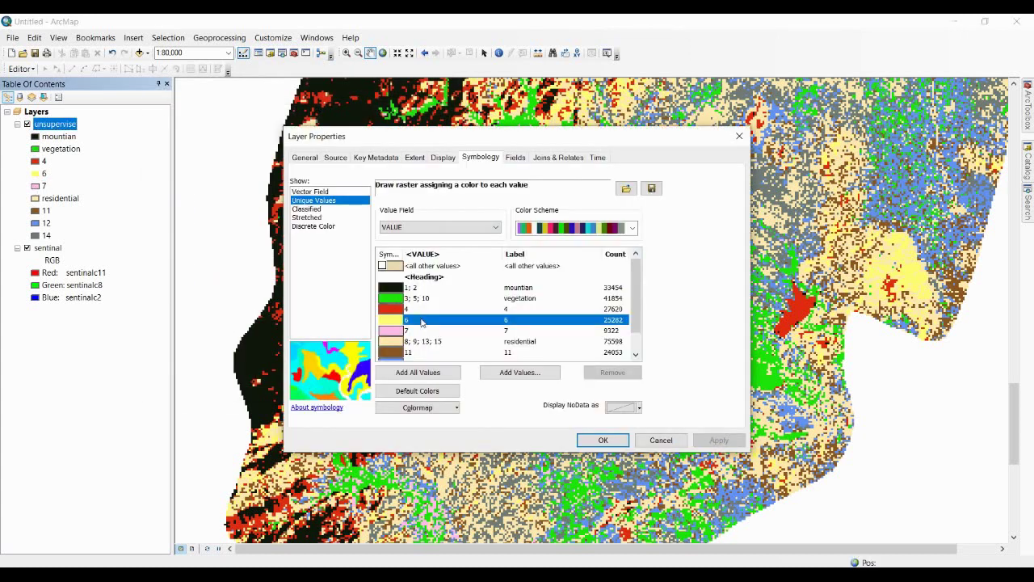
ctrl+click(535, 293)
right_click(491, 291)
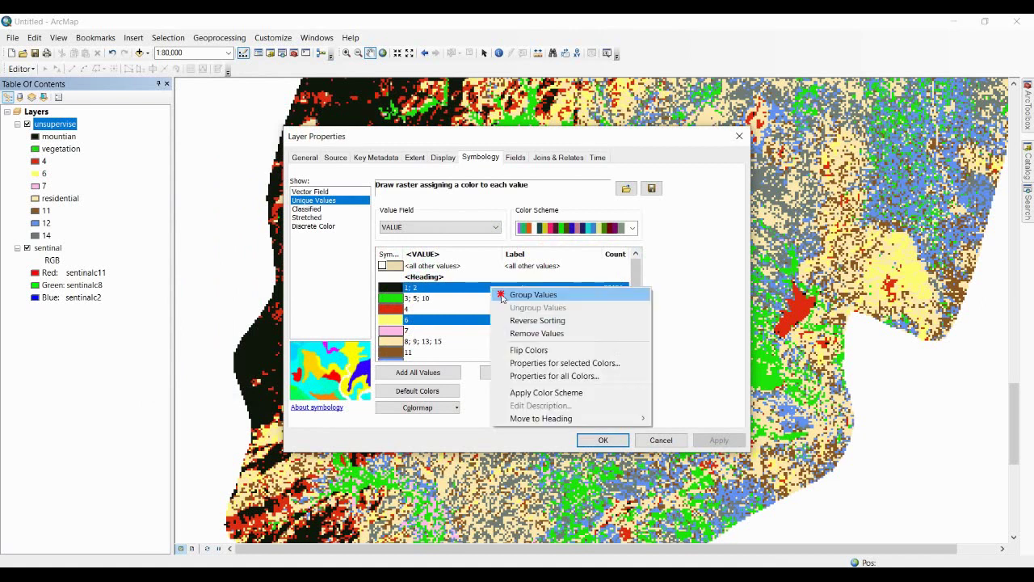
click(521, 296)
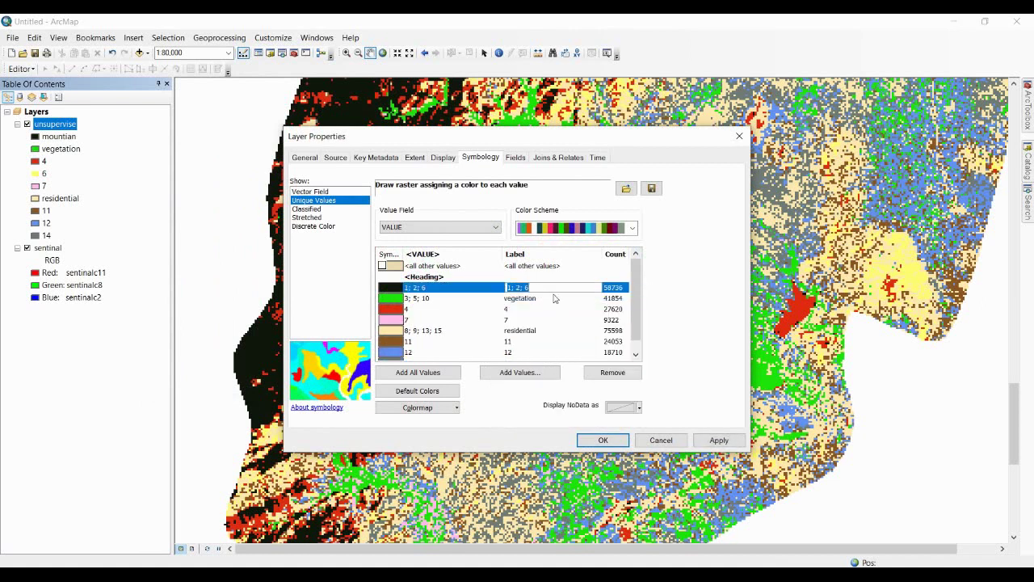
text(mountain)
click(554, 298)
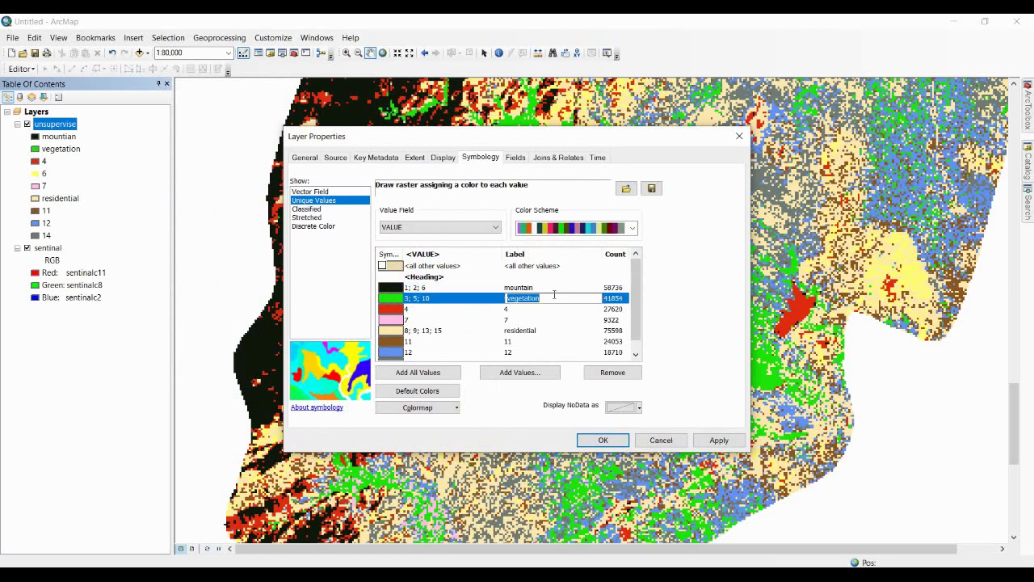
click(587, 440)
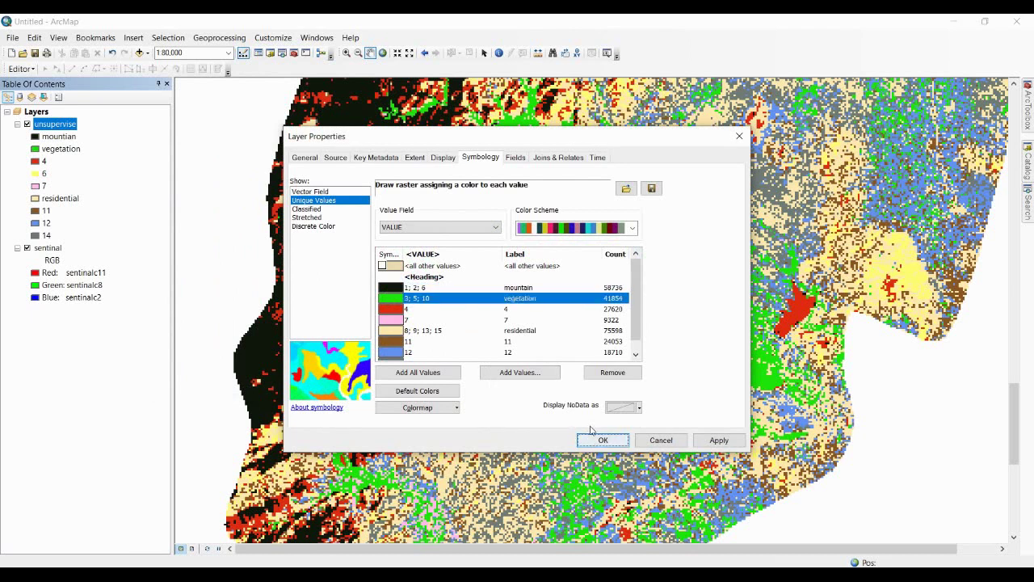
click(600, 440)
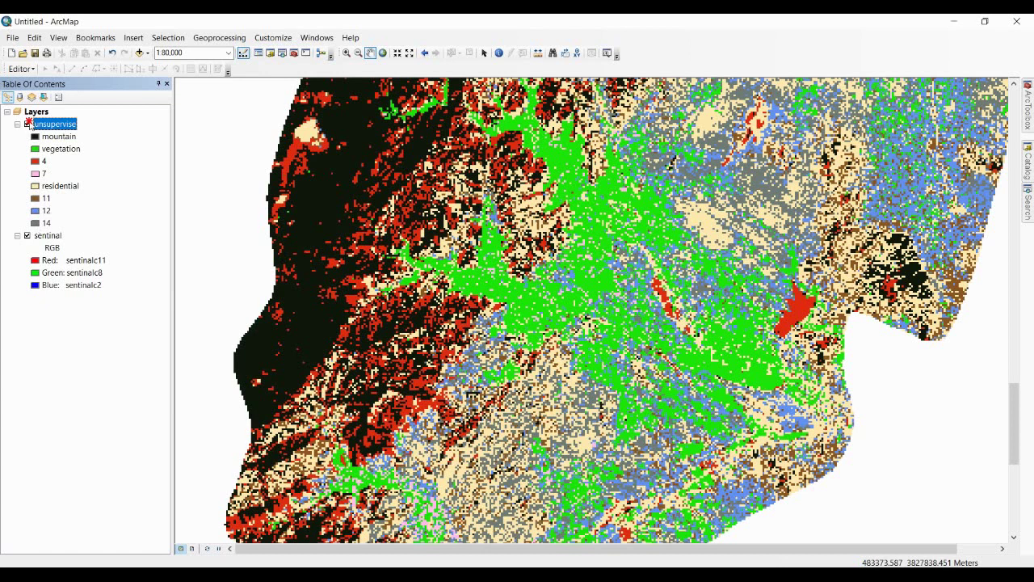
Compare the enlarged mountain class with the sentinal image across the southern area, leaving the unsupervise layer shown
click(27, 123)
click(27, 124)
click(28, 124)
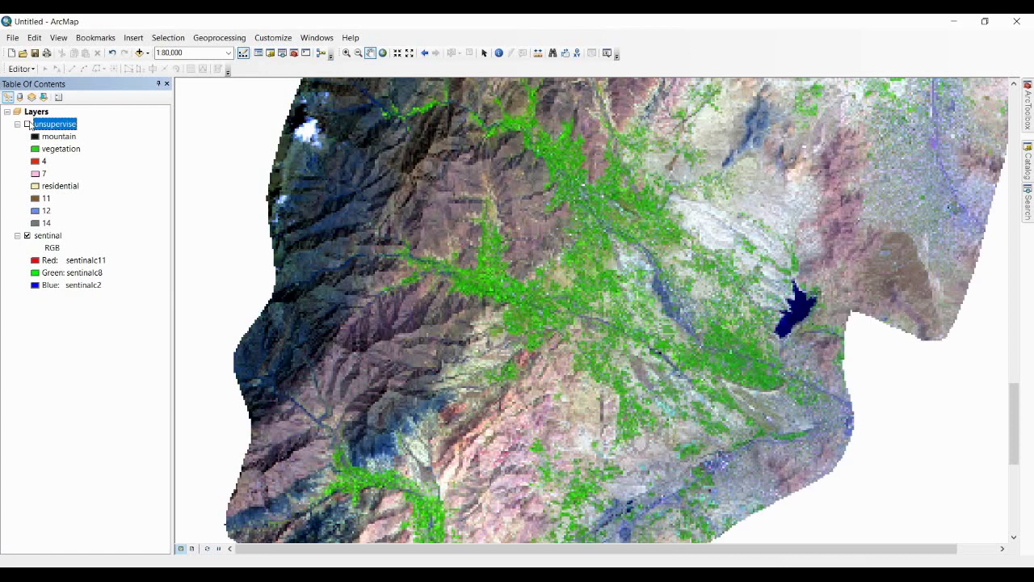
click(28, 124)
click(28, 123)
click(28, 124)
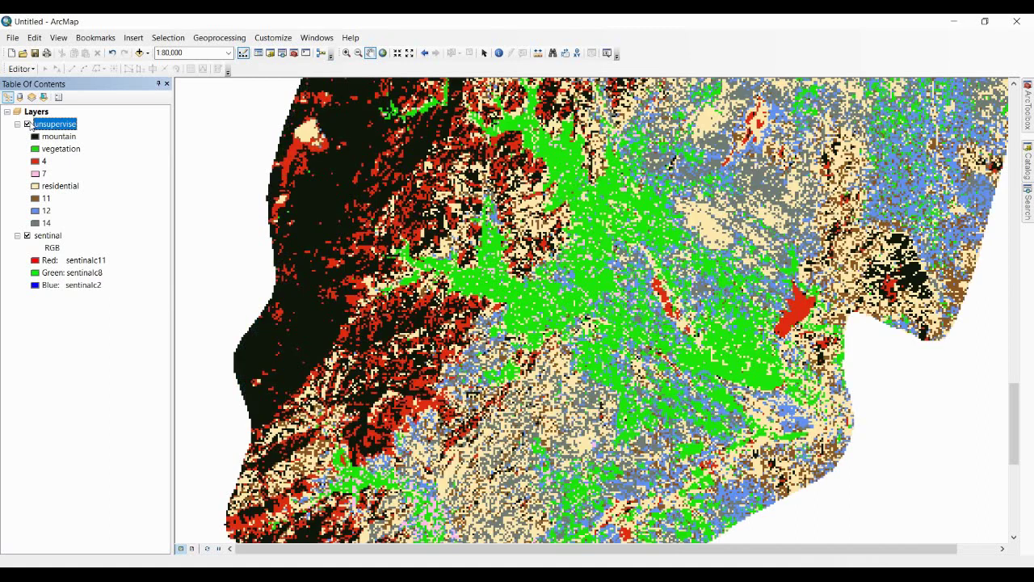
click(27, 124)
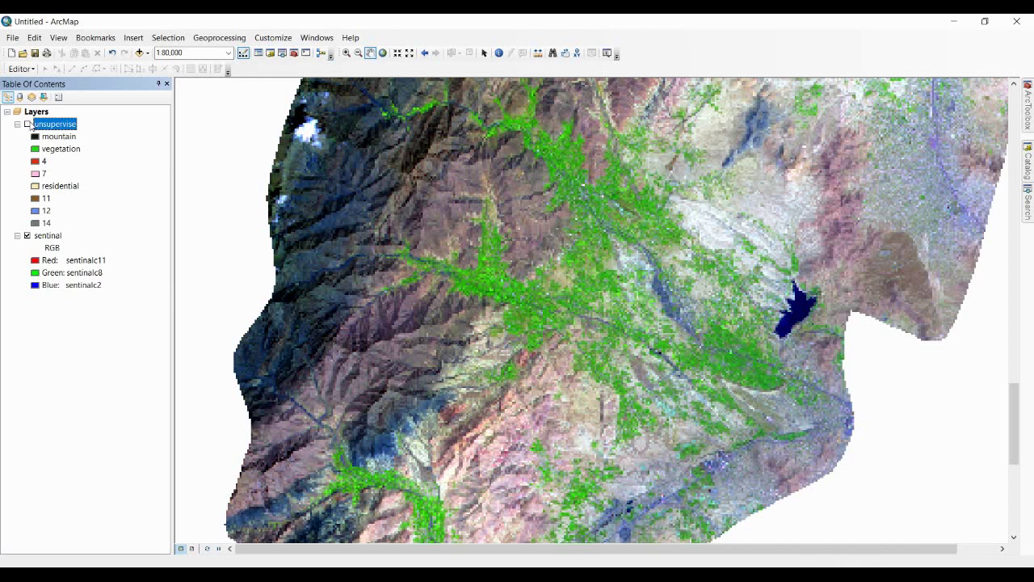
click(28, 124)
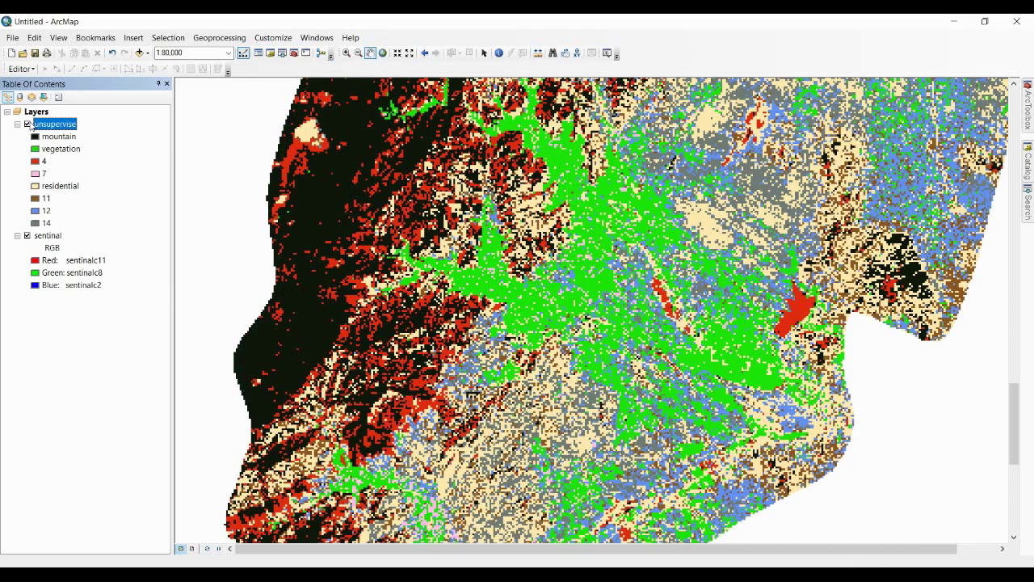
click(27, 124)
click(28, 123)
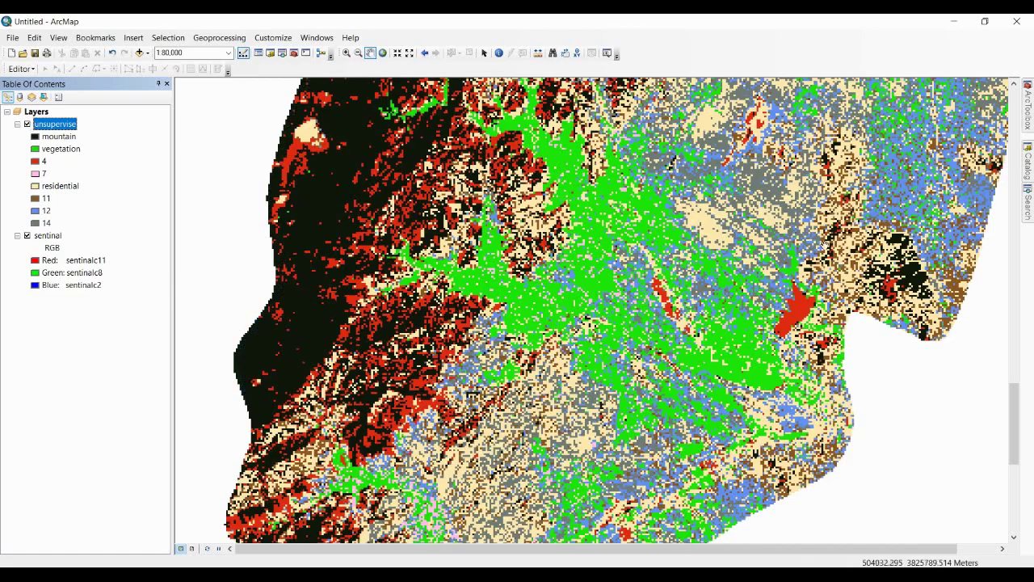
Compare classes 11, 12 and 14 with the sentinal image at 1:40,000 around the southeastern edge, leaving the unsupervise layer shown
scroll(768, 327, up, 2)
scroll(809, 266, up, 2)
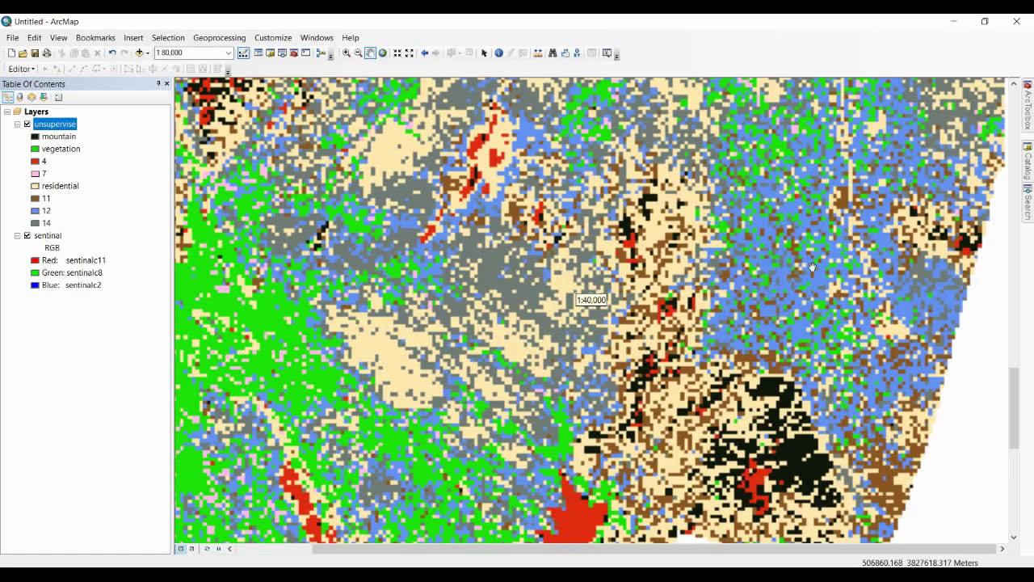
click(27, 124)
click(28, 124)
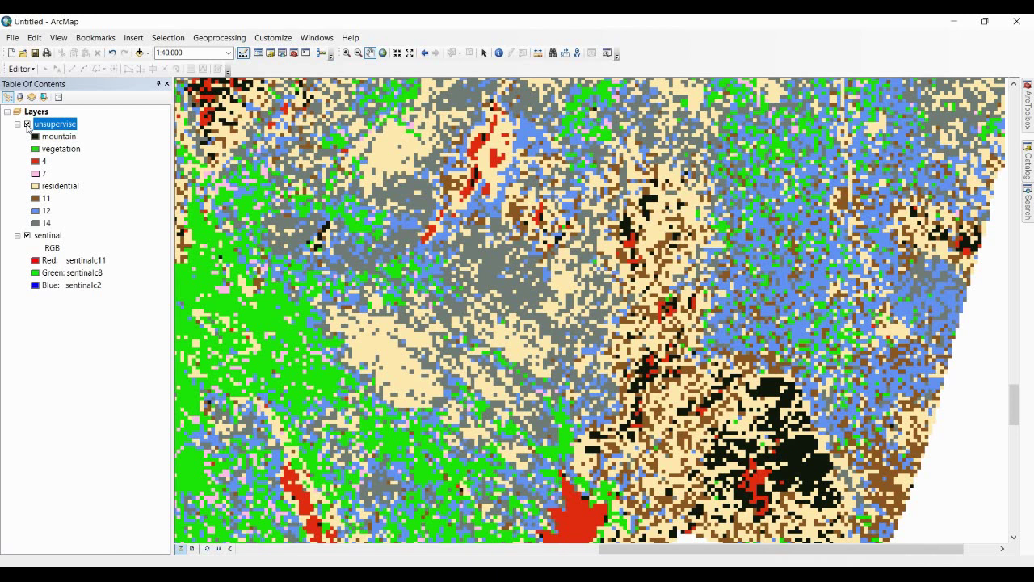
click(27, 123)
click(28, 125)
click(27, 124)
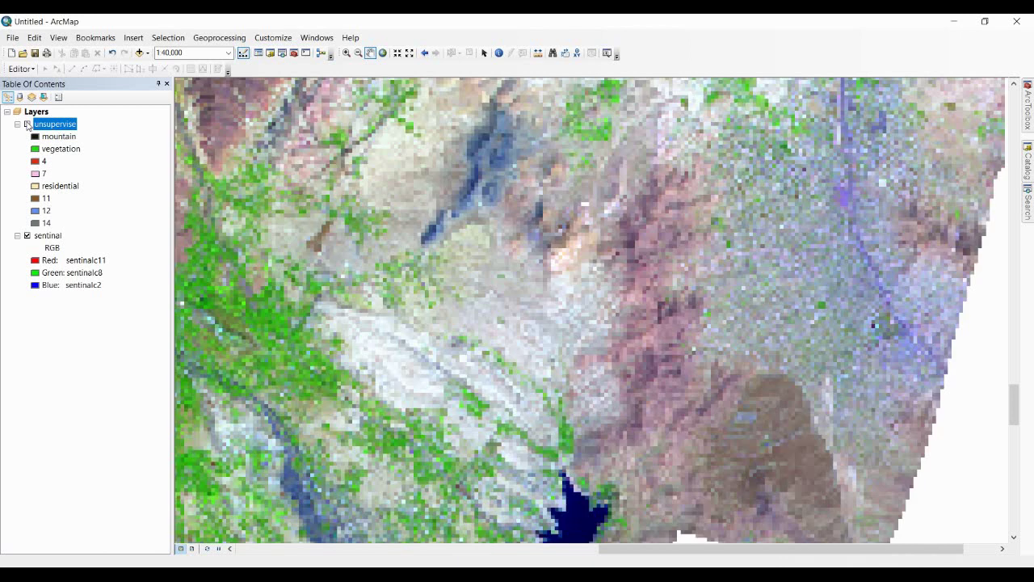
click(28, 125)
click(27, 124)
click(27, 124)
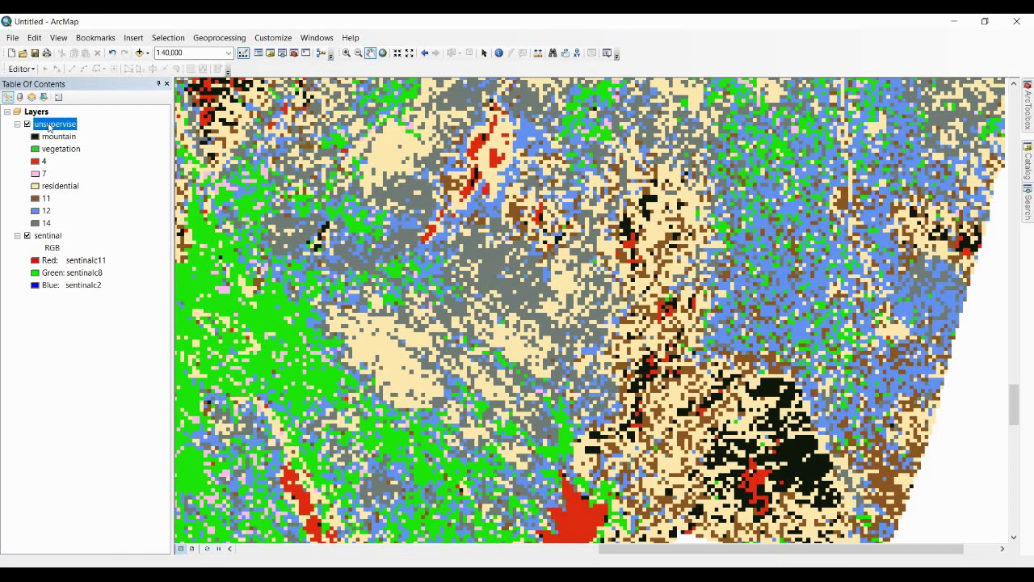
Group the values 12 and 14 with the residential class in the unsupervise layer's symbology and label the grouped class "residential"
click(52, 126)
double_click(52, 126)
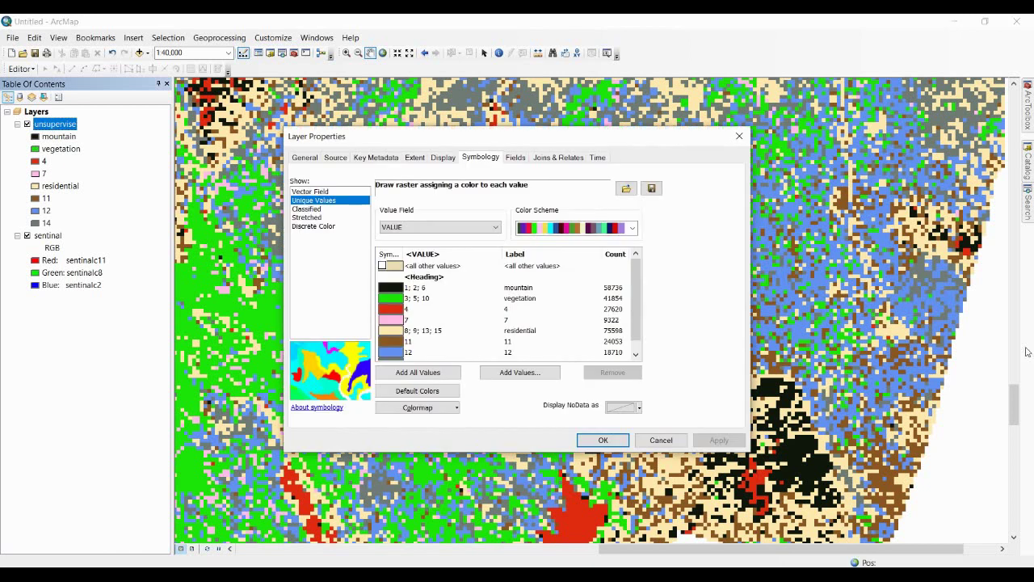
click(636, 354)
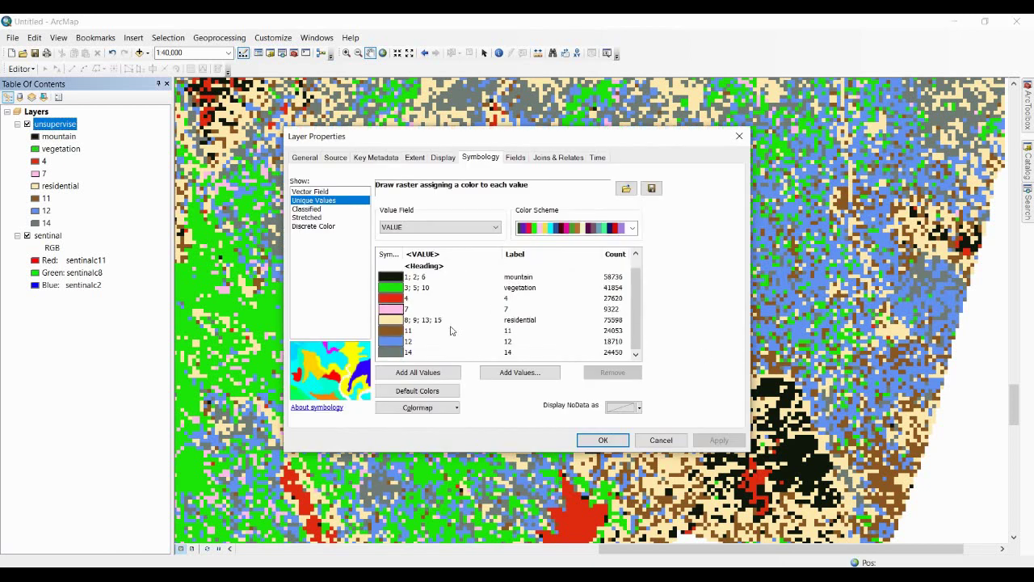
click(408, 353)
ctrl+click(422, 339)
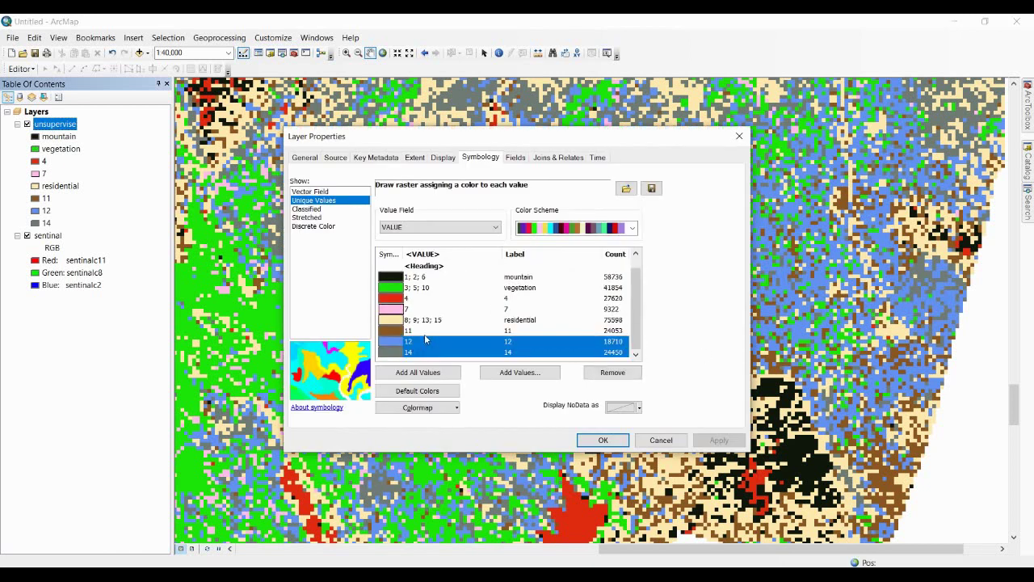
ctrl+click(474, 321)
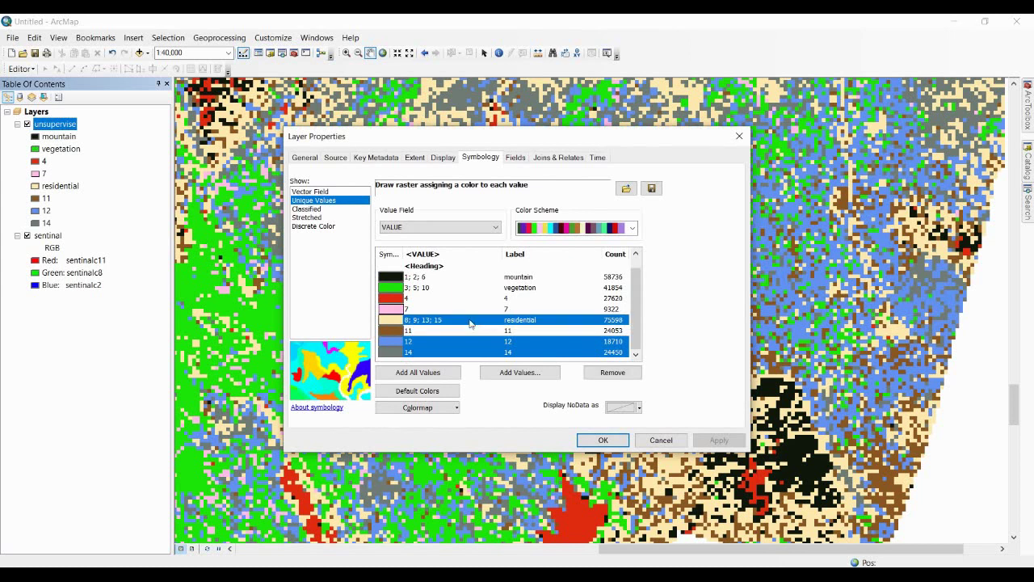
right_click(458, 321)
click(476, 325)
click(565, 336)
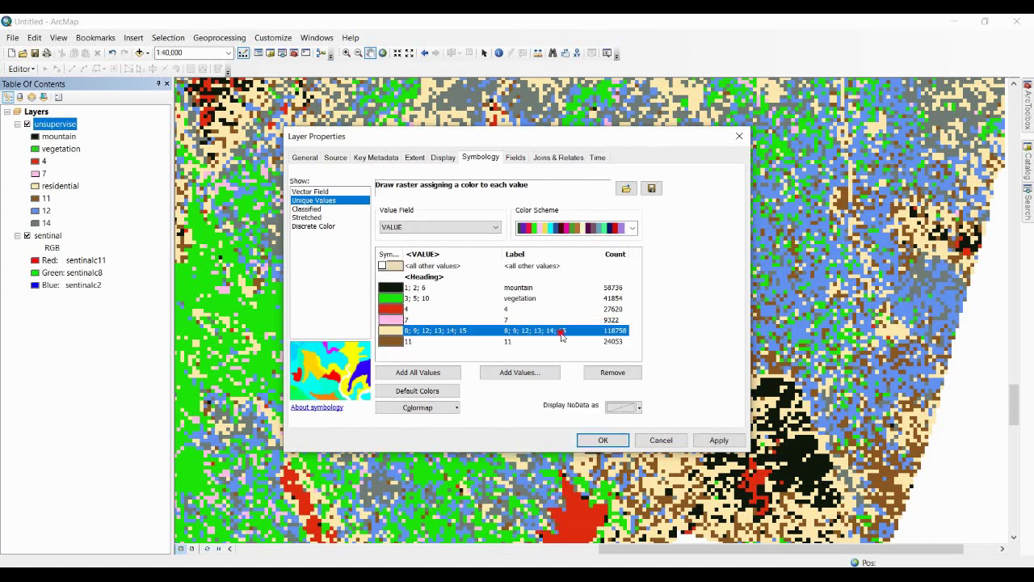
click(566, 338)
text(residential)
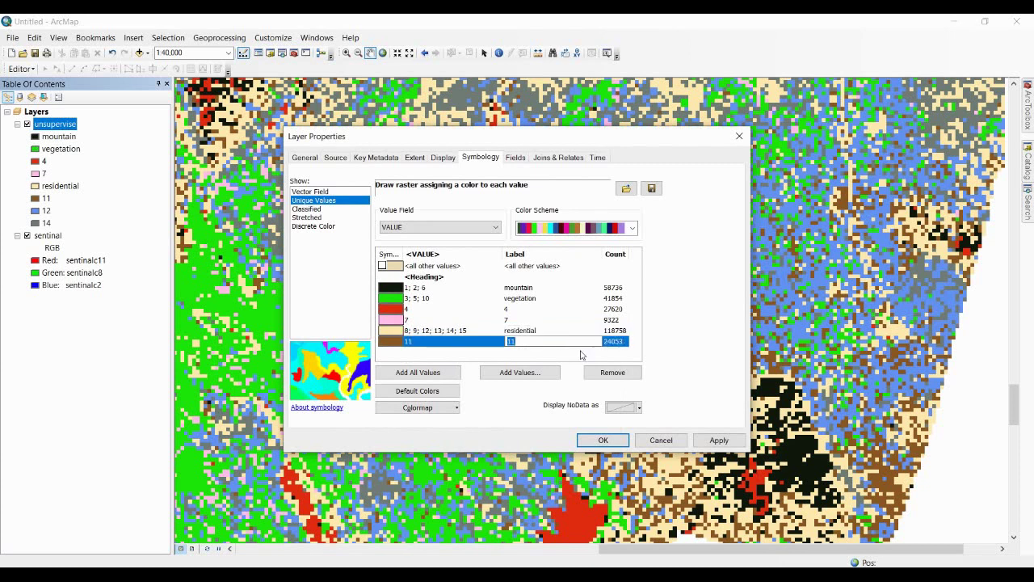
click(602, 441)
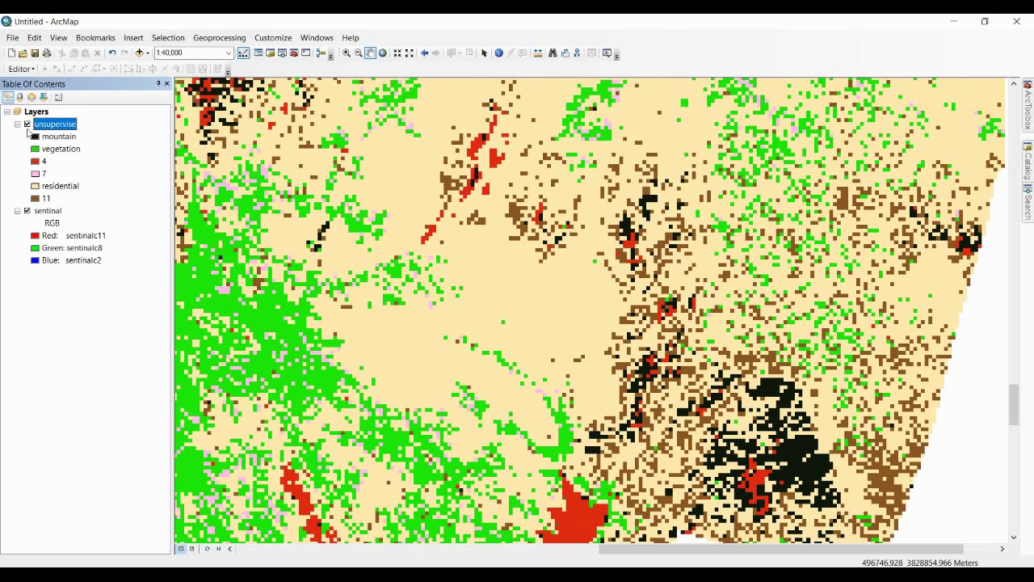
Compare the enlarged residential class and class 11 with the sentinal image around the southeastern edge, leaving the unsupervise layer shown
click(27, 124)
click(27, 124)
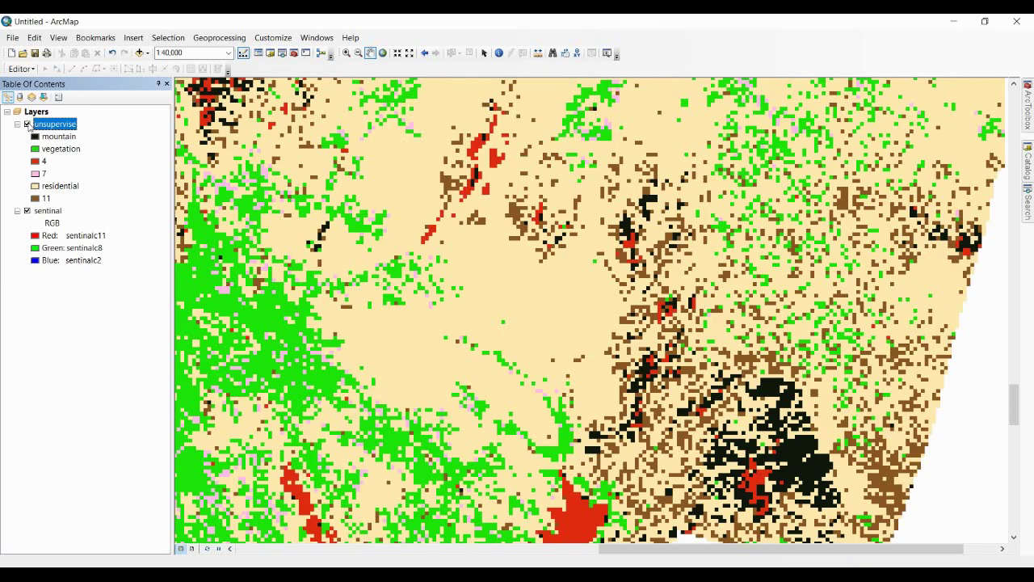
click(26, 123)
click(27, 124)
click(26, 124)
click(27, 123)
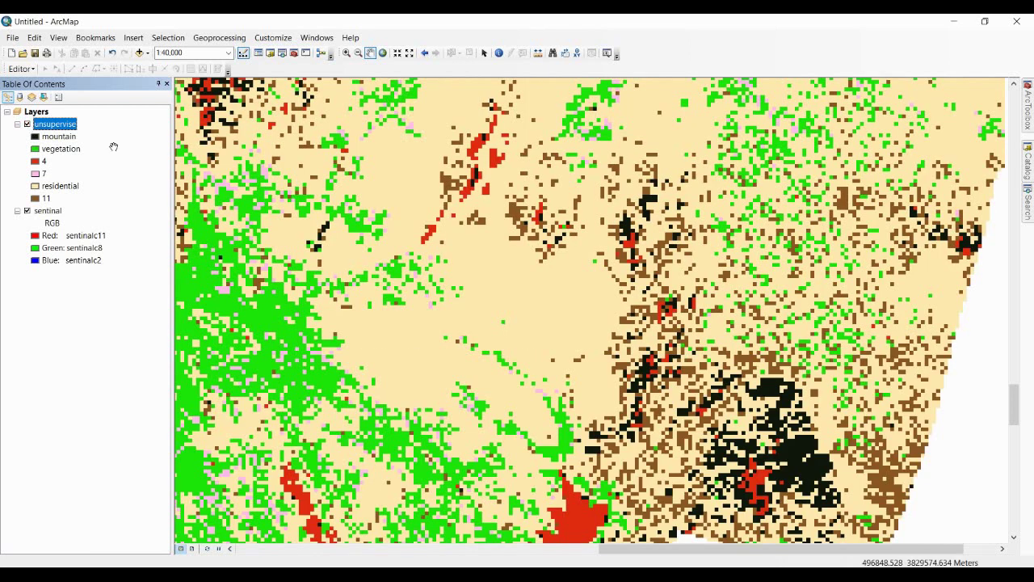
scroll(24, 134, up, 3)
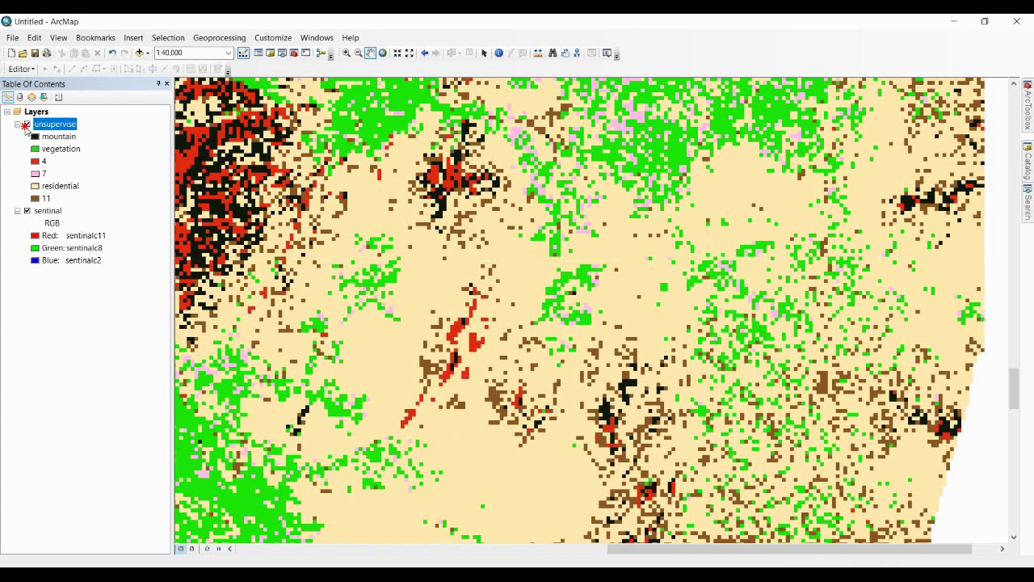
click(27, 125)
click(26, 124)
click(27, 124)
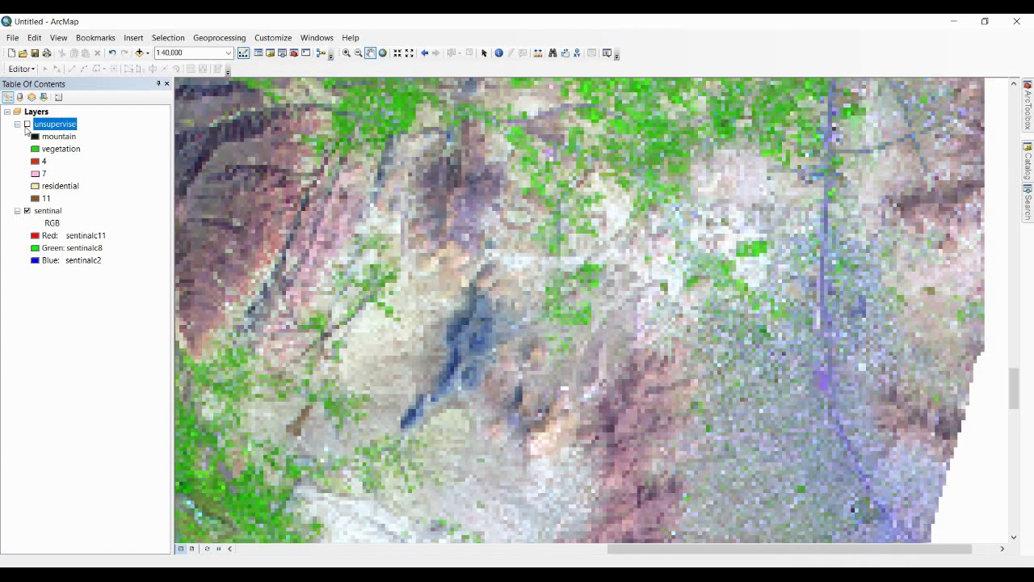
click(27, 125)
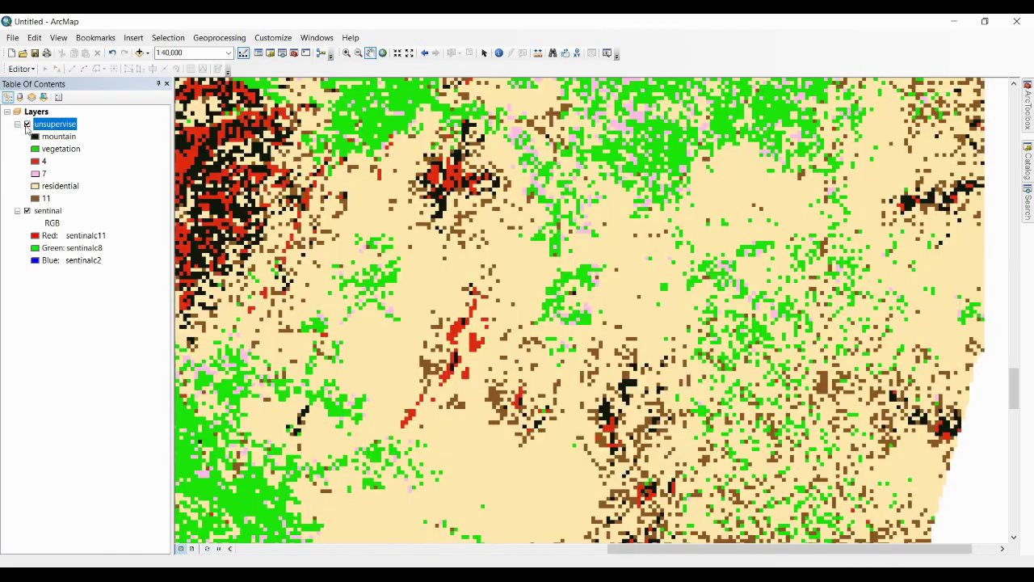
Group the value 11 with the mountain class in the unsupervise layer's symbology and label the grouped class "mountain"
double_click(60, 125)
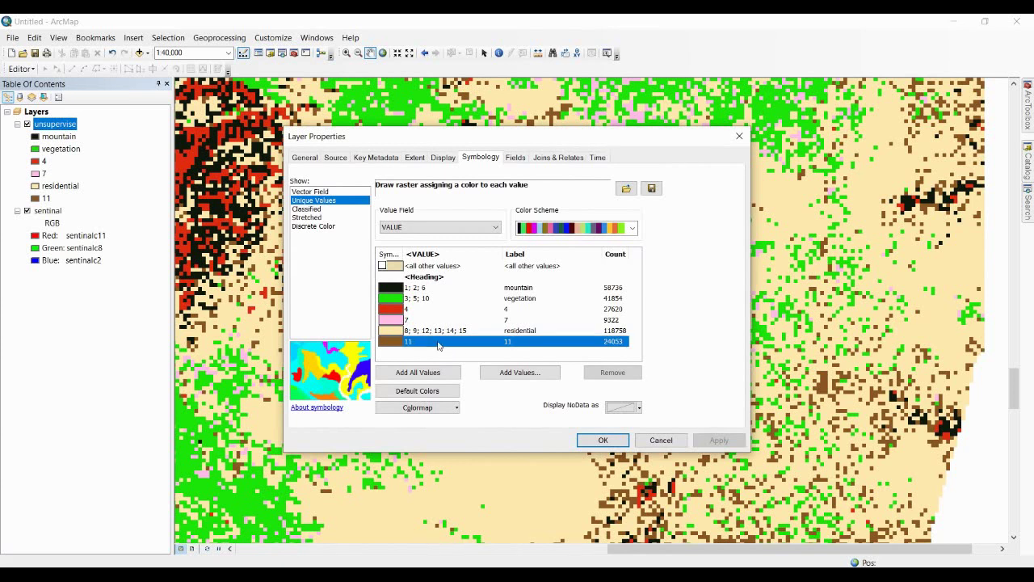
click(443, 342)
ctrl+click(466, 287)
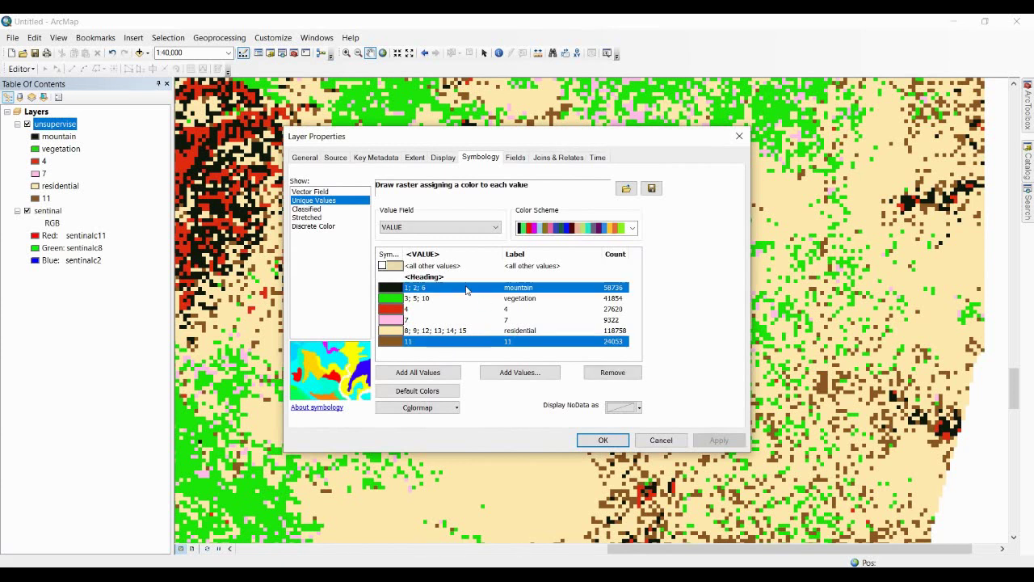
right_click(468, 287)
click(485, 293)
click(543, 287)
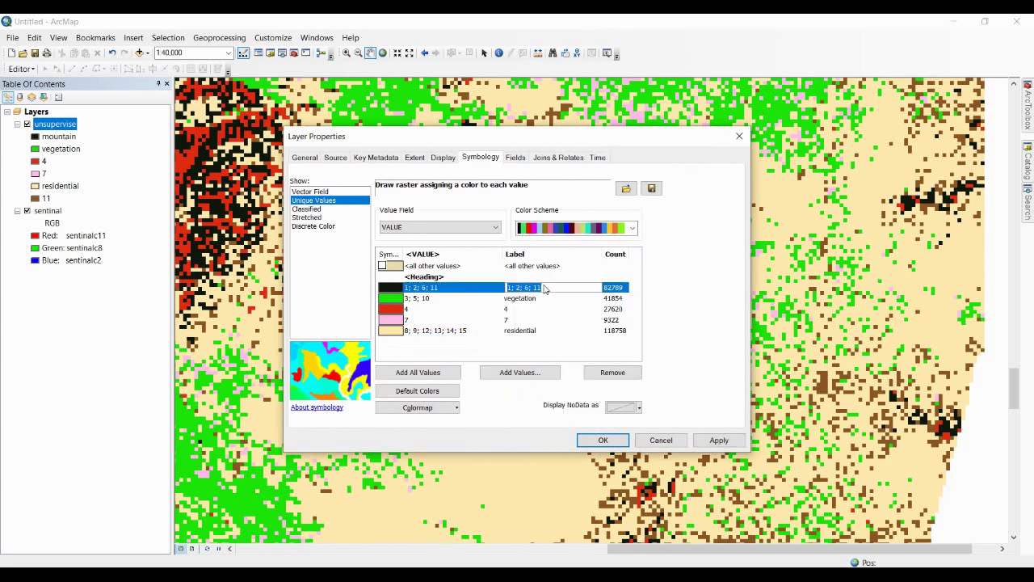
text(mountain)
key(Return)
Group value 7 with the residential class under the label "resdintia;" and label class 4 "glacier+lake+river" in the unsupervise layer's symbology
click(477, 320)
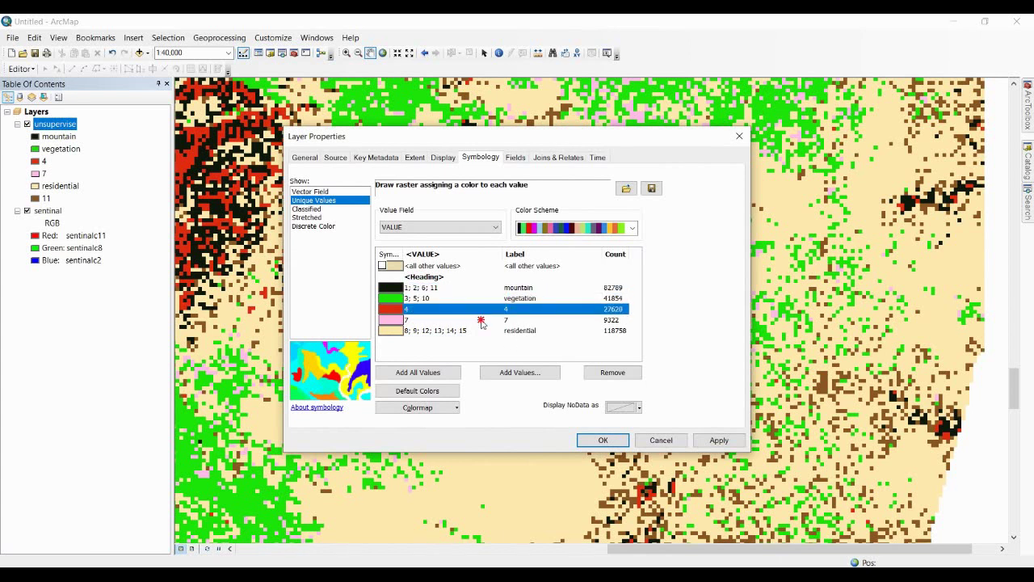
ctrl+click(469, 331)
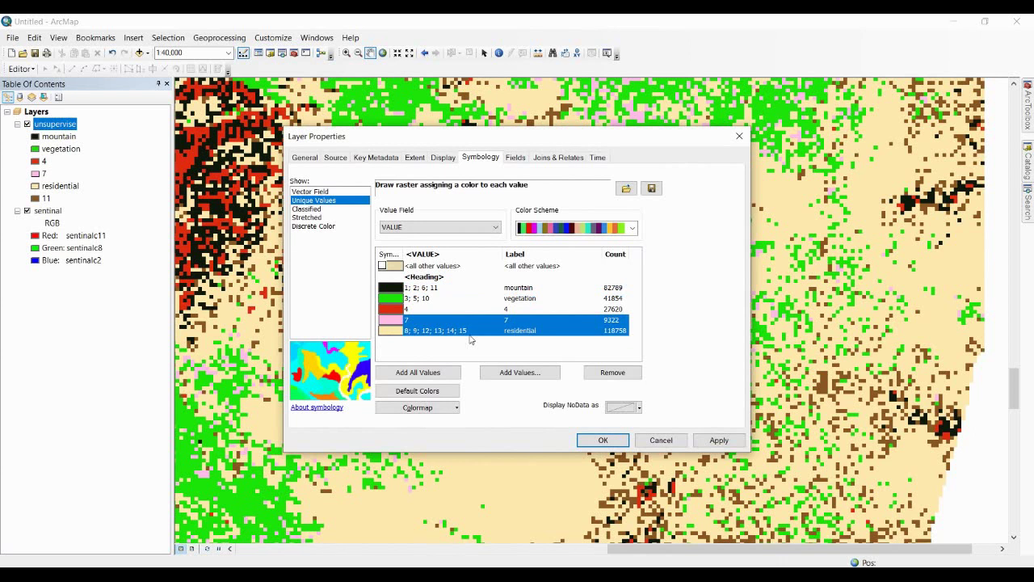
right_click(413, 319)
click(456, 327)
click(554, 321)
click(555, 321)
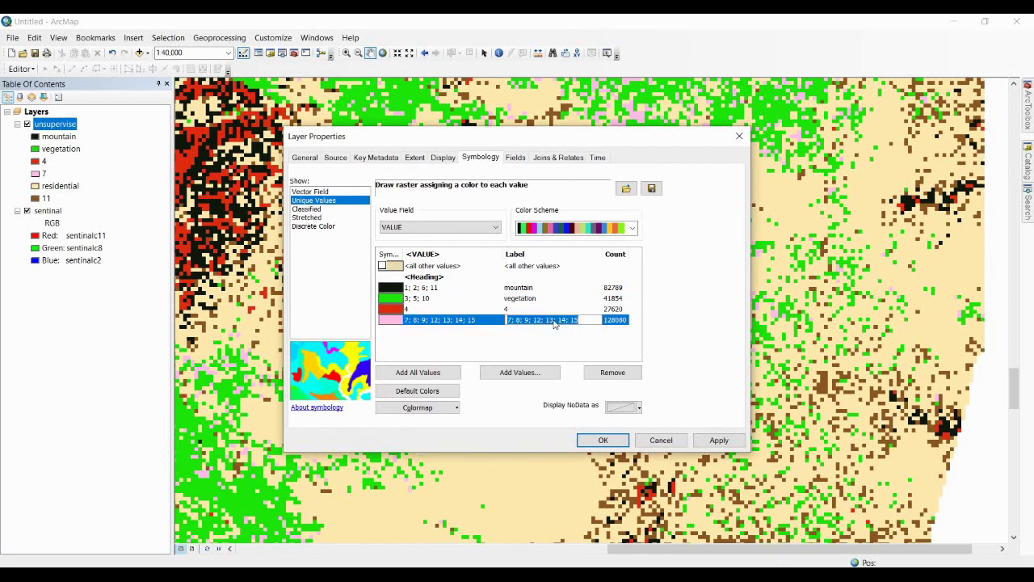
text(resdin)
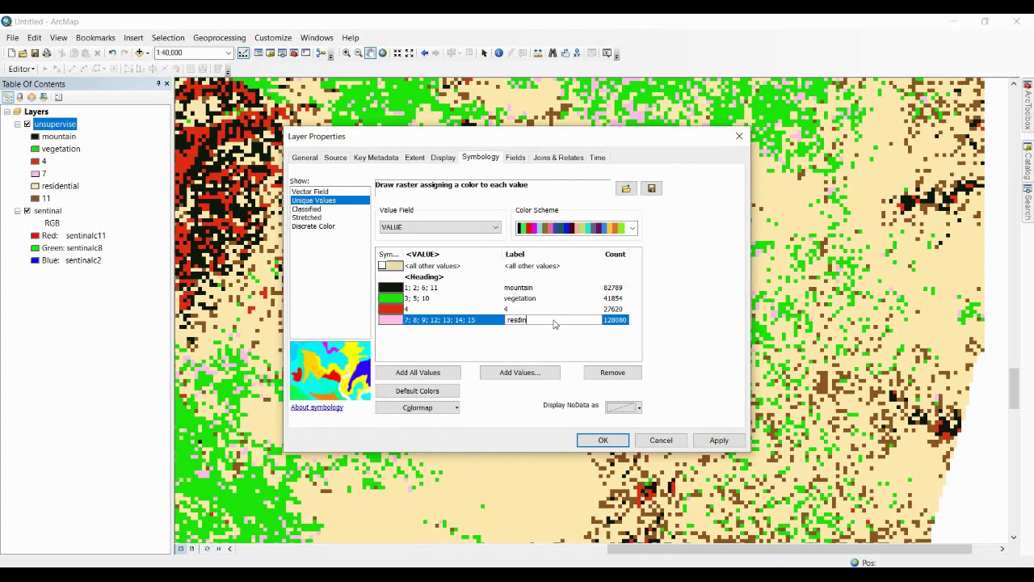
text(tia;)
key(Return)
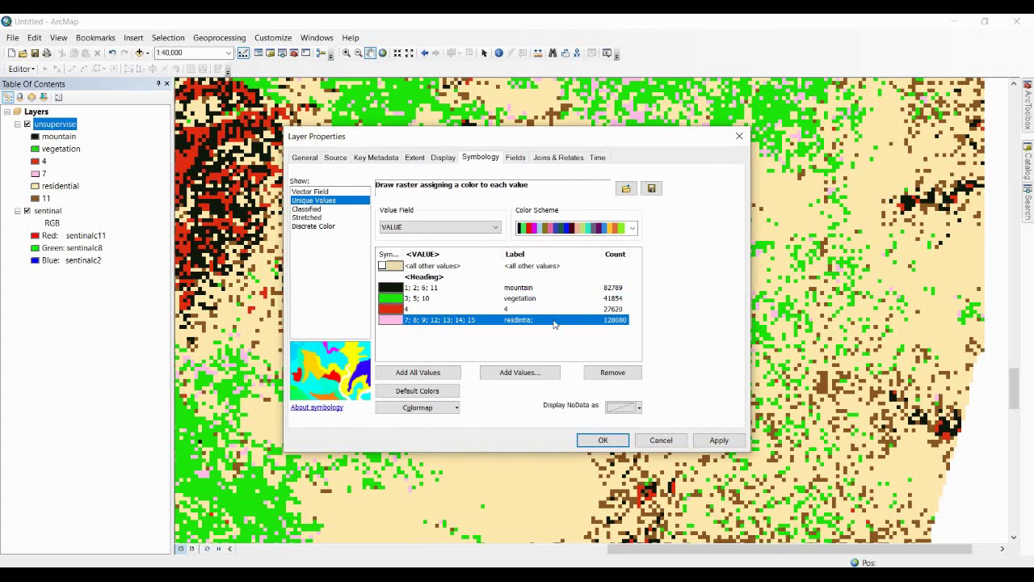
double_click(521, 309)
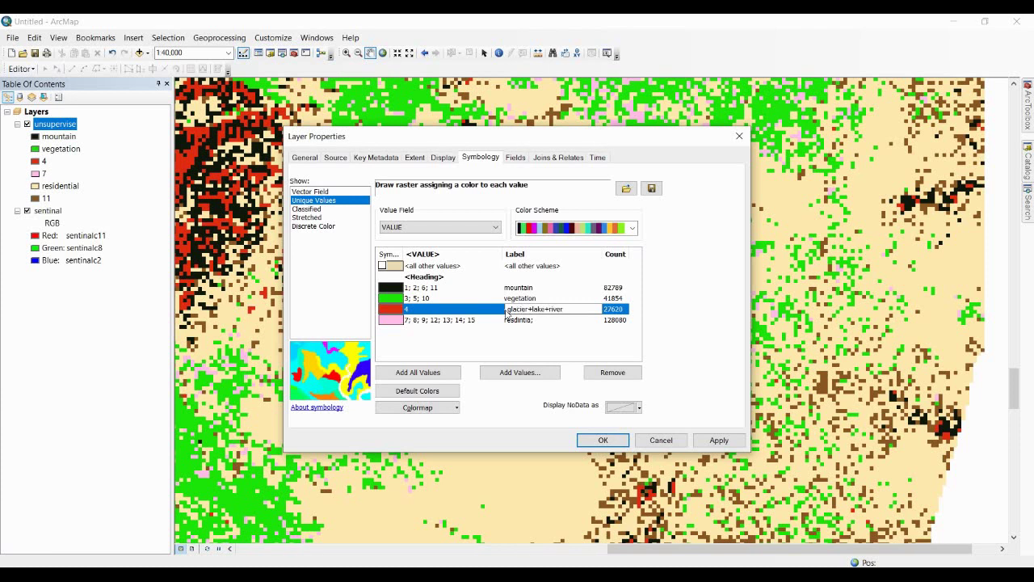
click(603, 439)
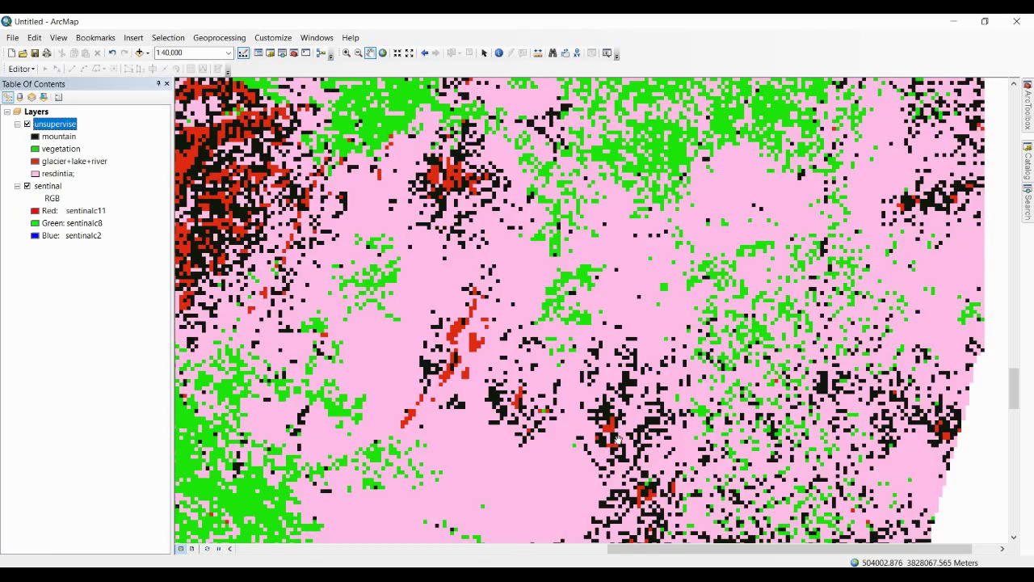
Recolour the mountain class of the unsupervise layer with a light beige fill, keeping the vegetation class green
scroll(552, 312, down, 2)
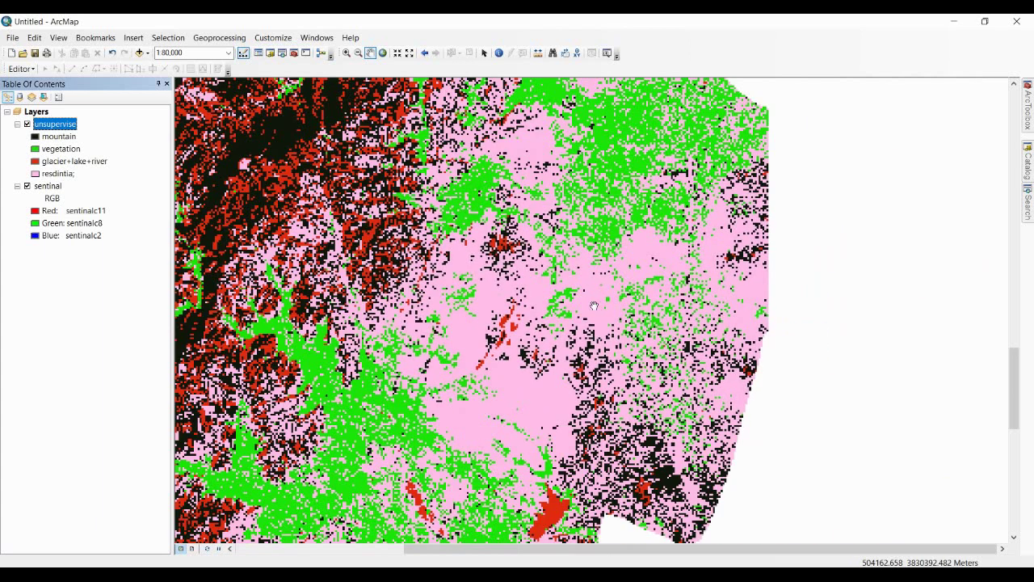
scroll(572, 272, down, 2)
scroll(571, 272, down, 1)
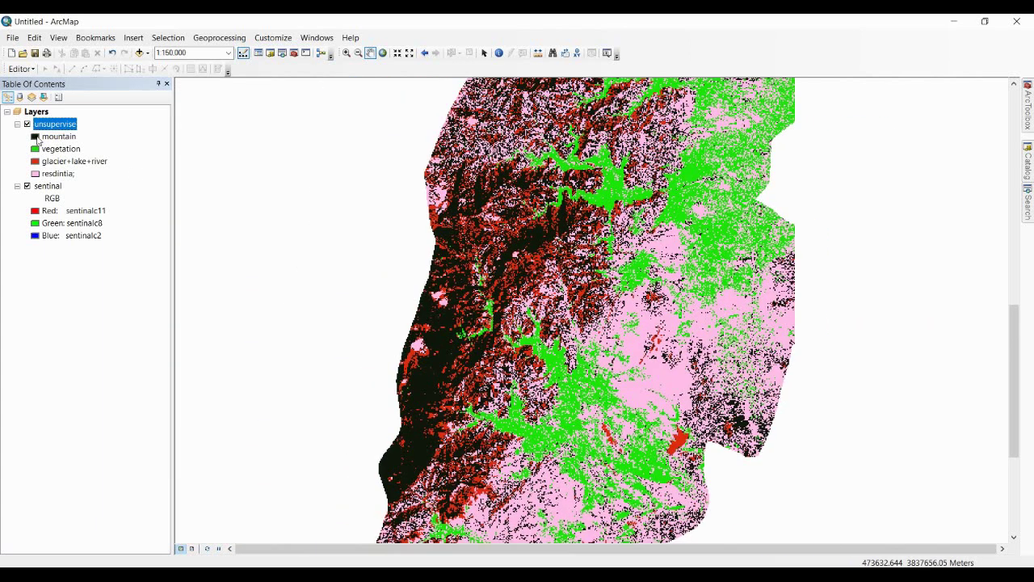
click(35, 136)
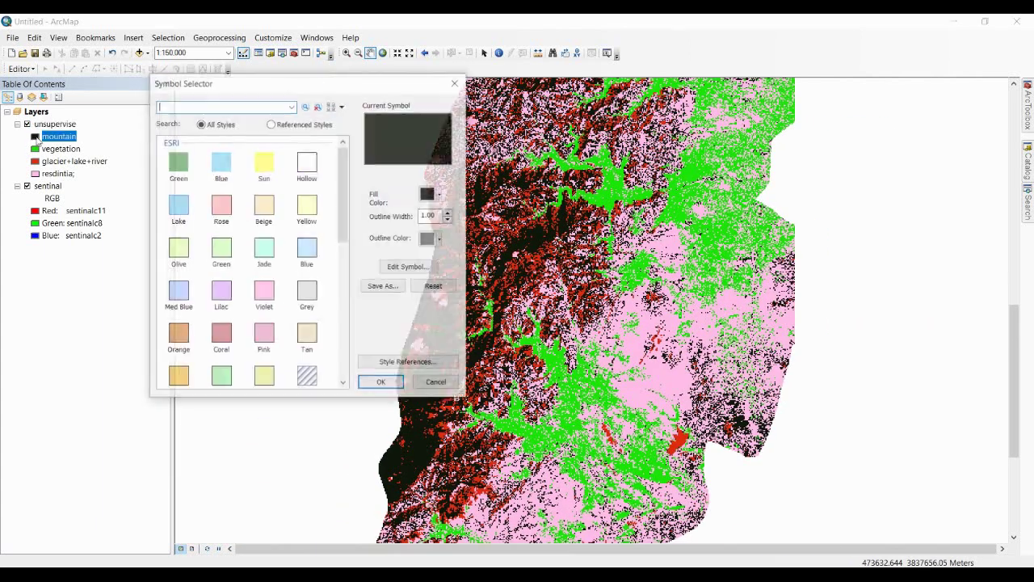
click(430, 195)
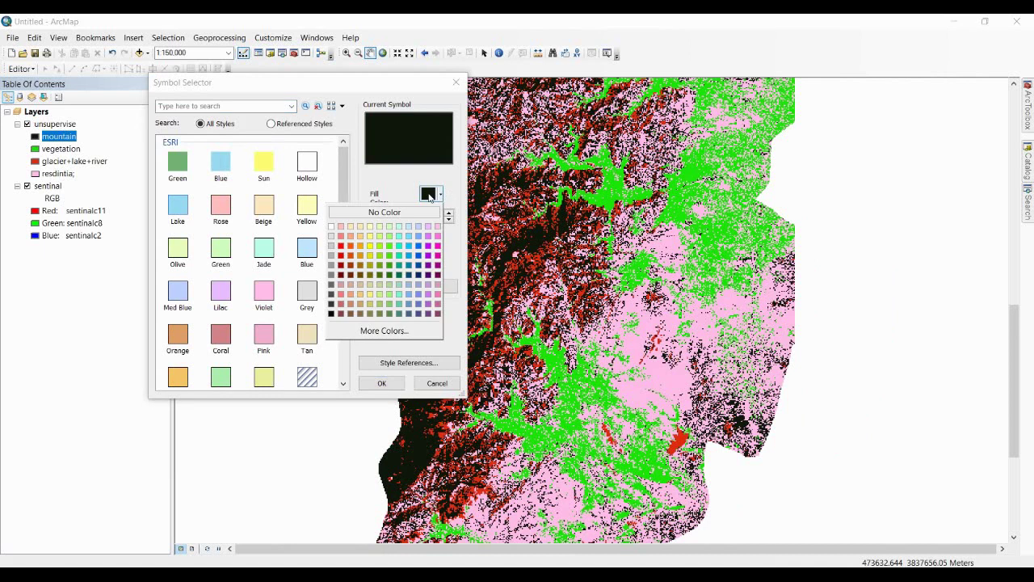
click(355, 236)
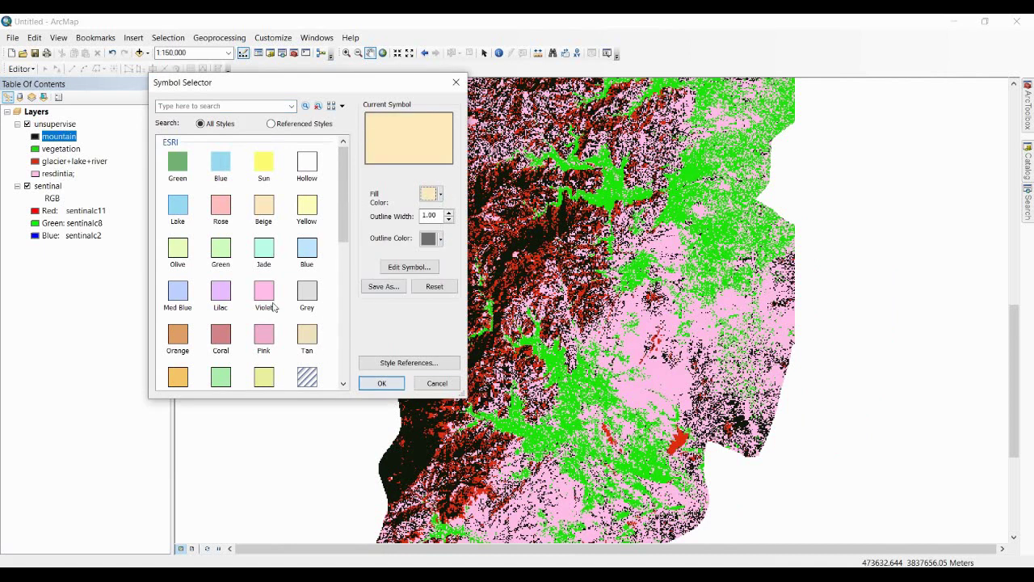
click(381, 383)
click(35, 150)
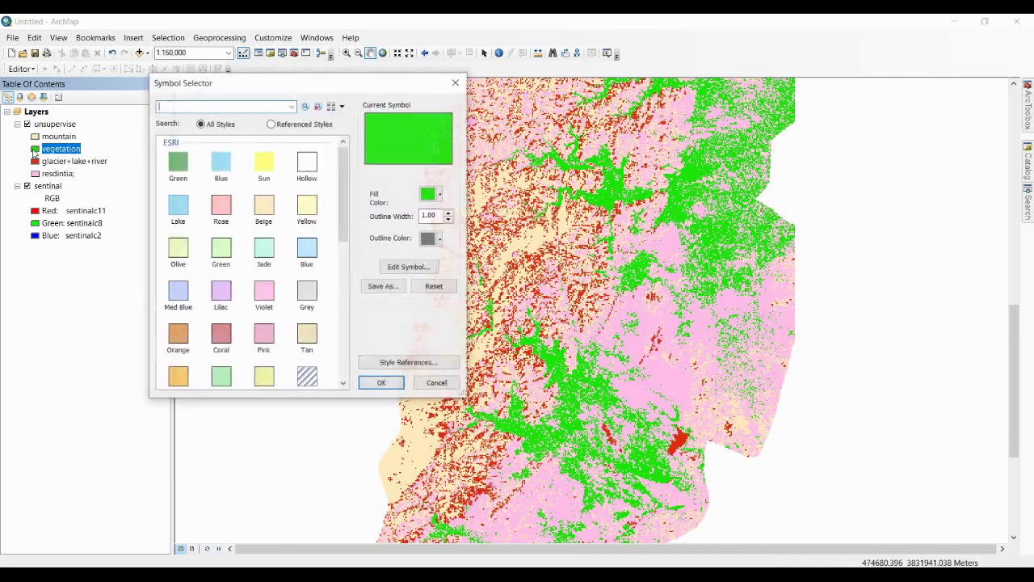
click(418, 387)
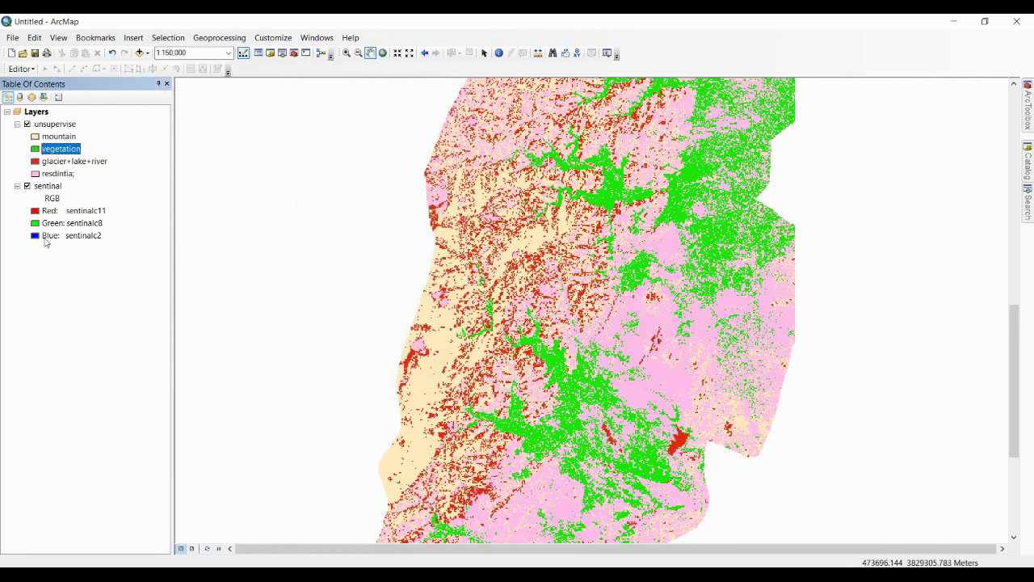
Apply the predefined Glacier symbol to the glacier+lake+river class of the unsupervise layer
click(35, 161)
scroll(234, 307, down, 5)
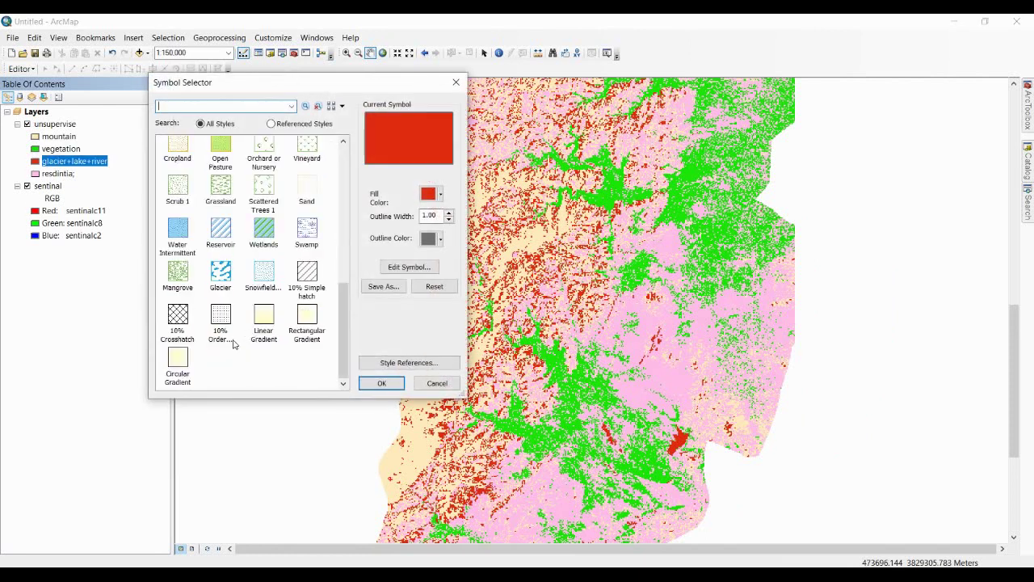
click(219, 279)
click(384, 383)
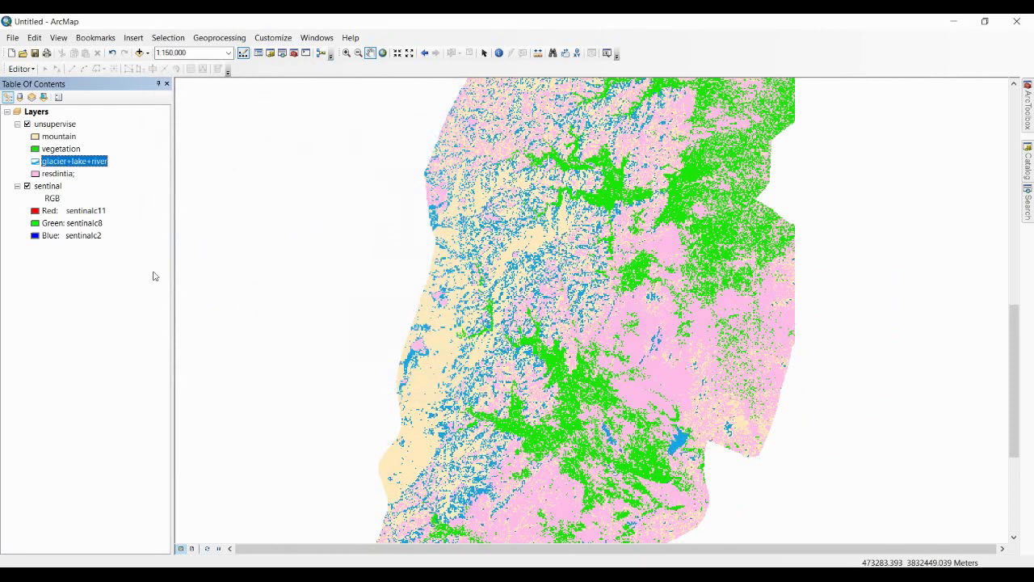
Recolour the resdintia; class with a medium grey fill and show the whole classified area at 1:400,000
click(36, 175)
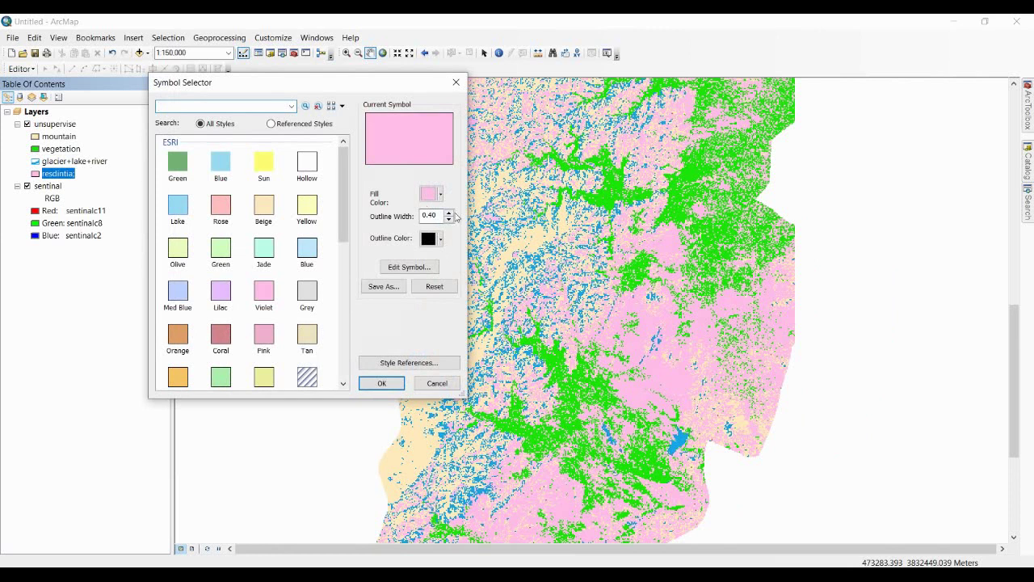
click(441, 196)
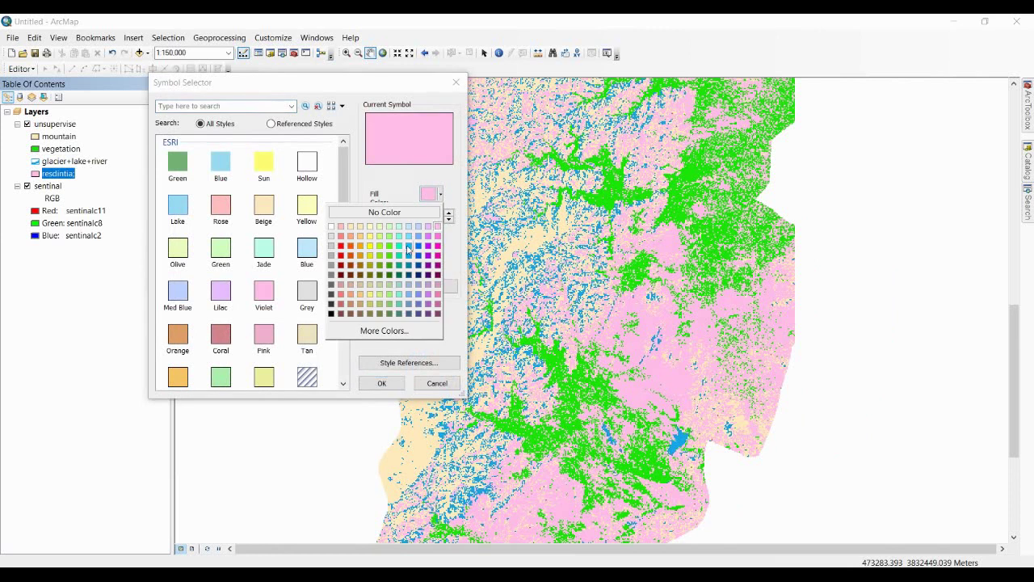
click(331, 266)
click(382, 383)
scroll(622, 341, up, 3)
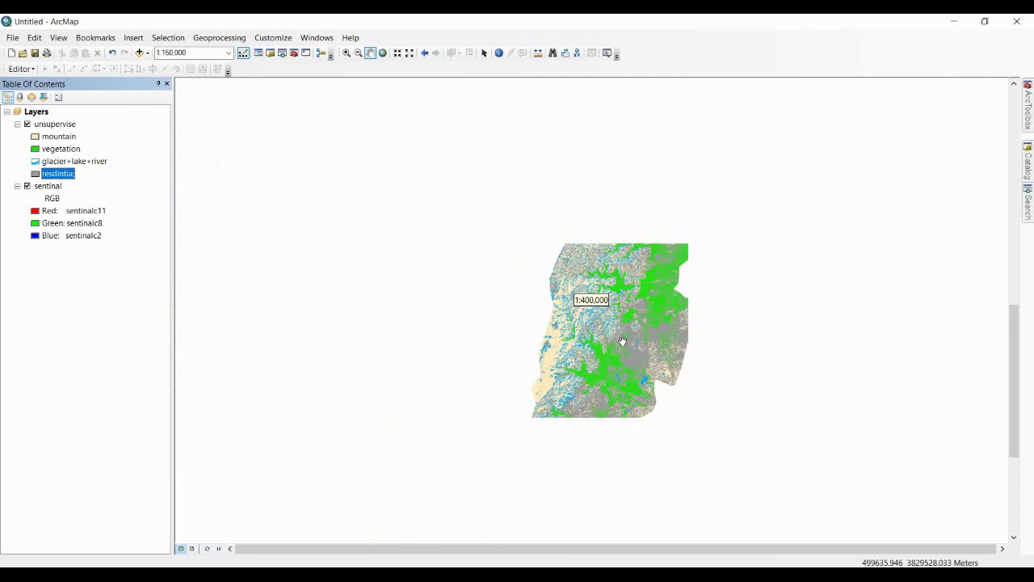
drag(627, 342, 558, 383)
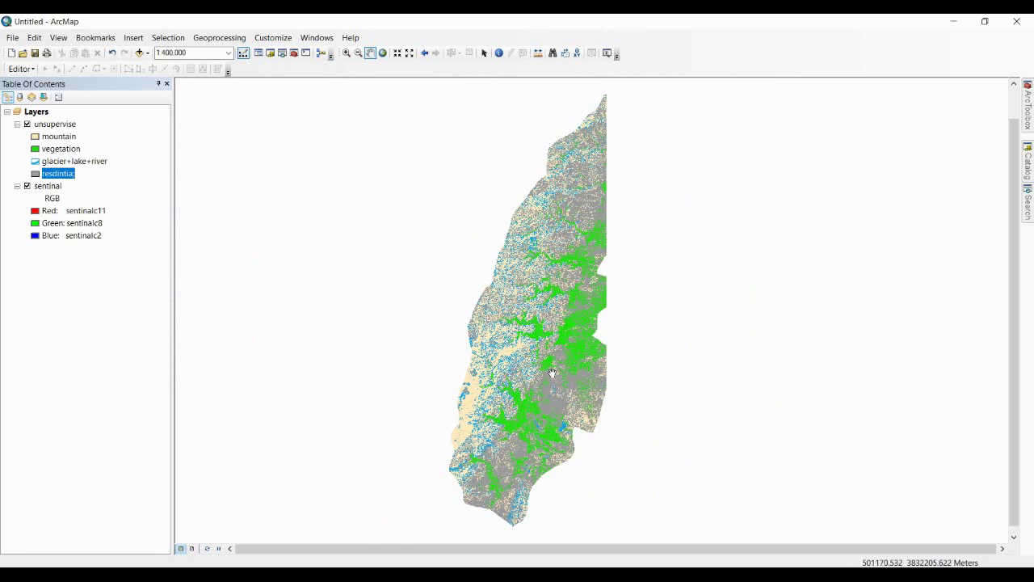
Open the Reclassify tool from the Spatial Analyst Reclass toolset and use unsupervise as the input raster
mouse_move(1029, 96)
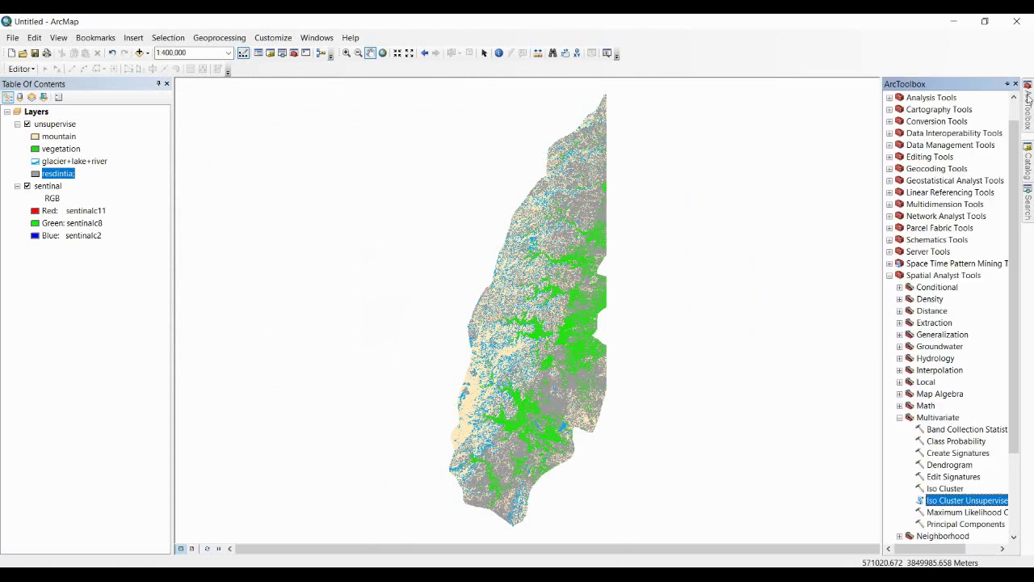
click(936, 278)
click(900, 417)
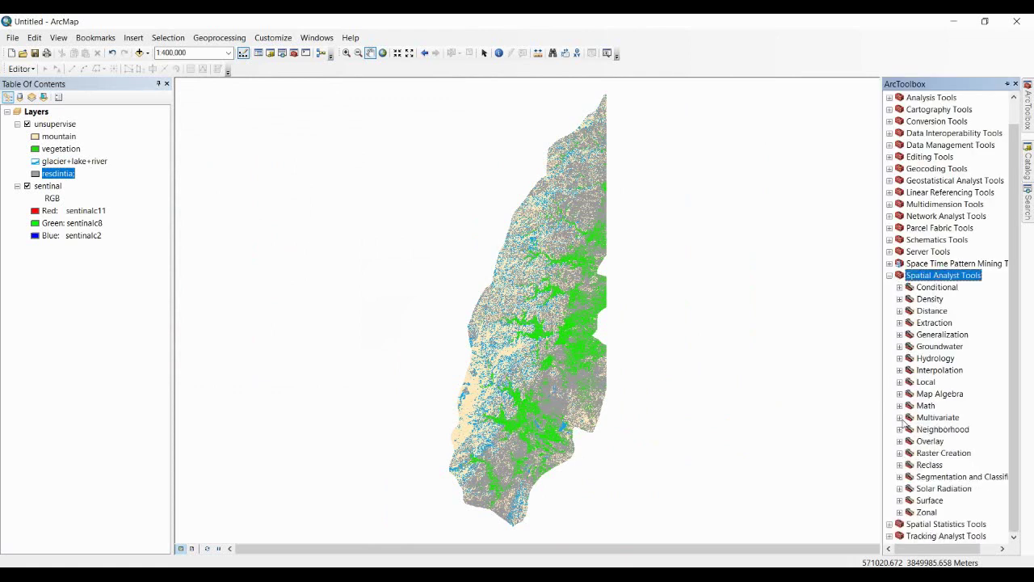
click(900, 464)
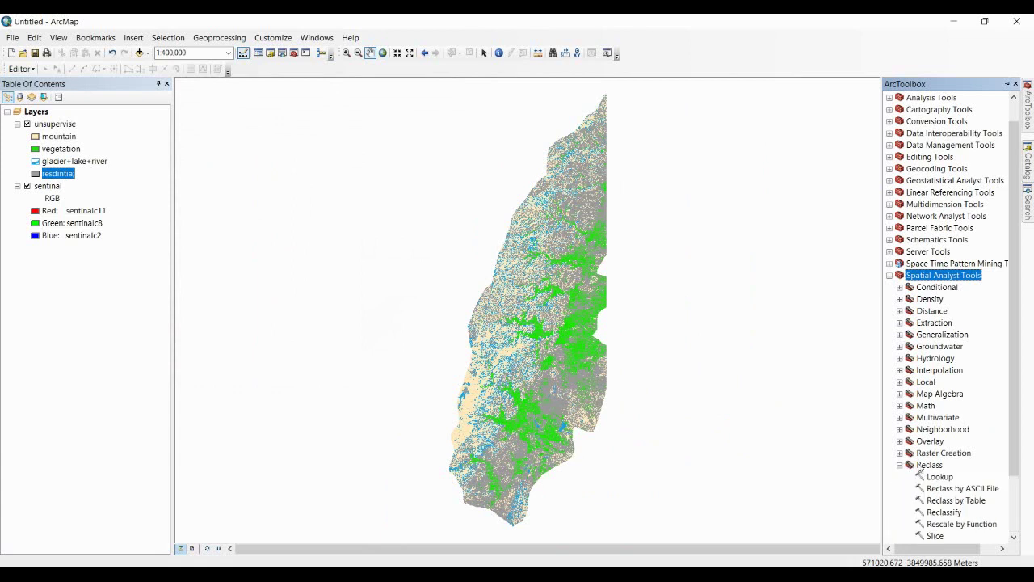
scroll(919, 469, down, 1)
double_click(943, 476)
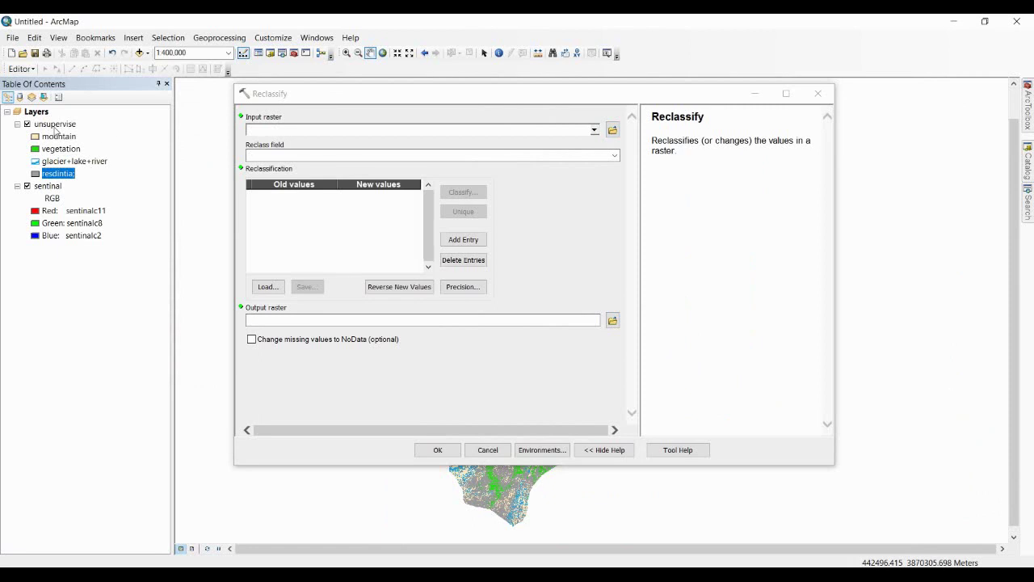
drag(55, 126, 271, 132)
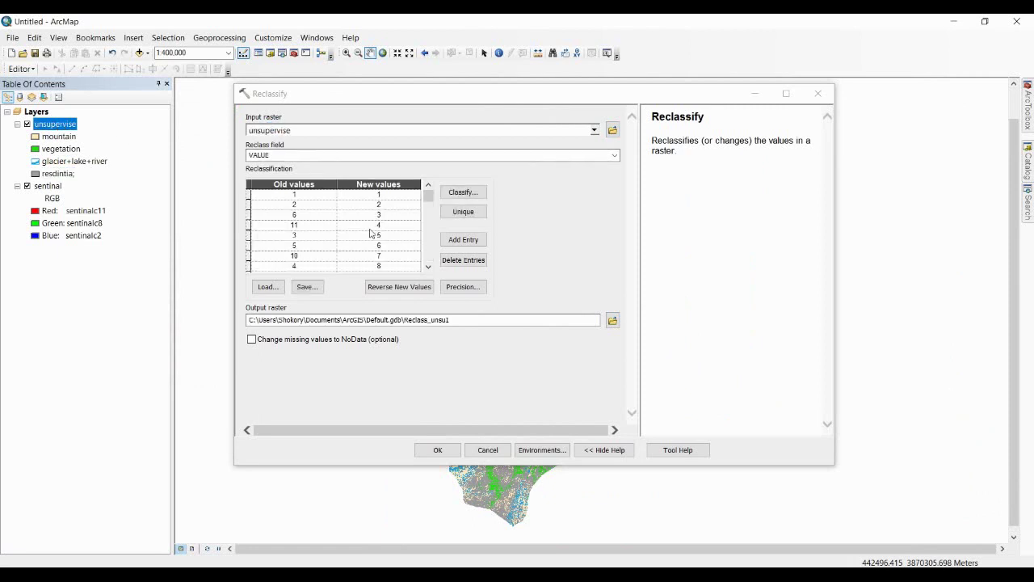
mouse_move(428, 197)
mouse_down()
mouse_move(427, 257)
mouse_move(426, 195)
mouse_up()
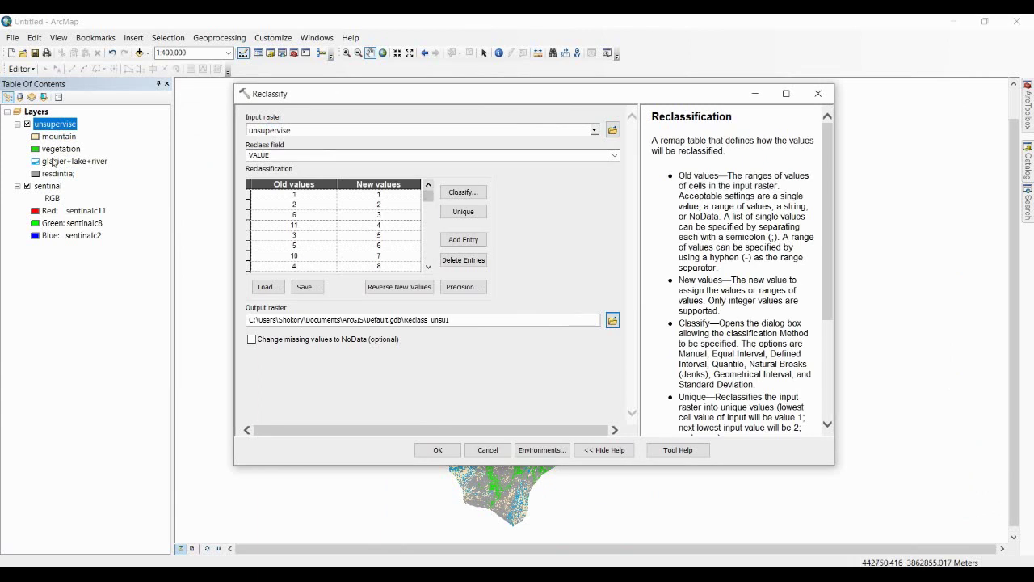
Examine which class values are grouped under each land cover label in the unsupervise layer's symbology
double_click(45, 126)
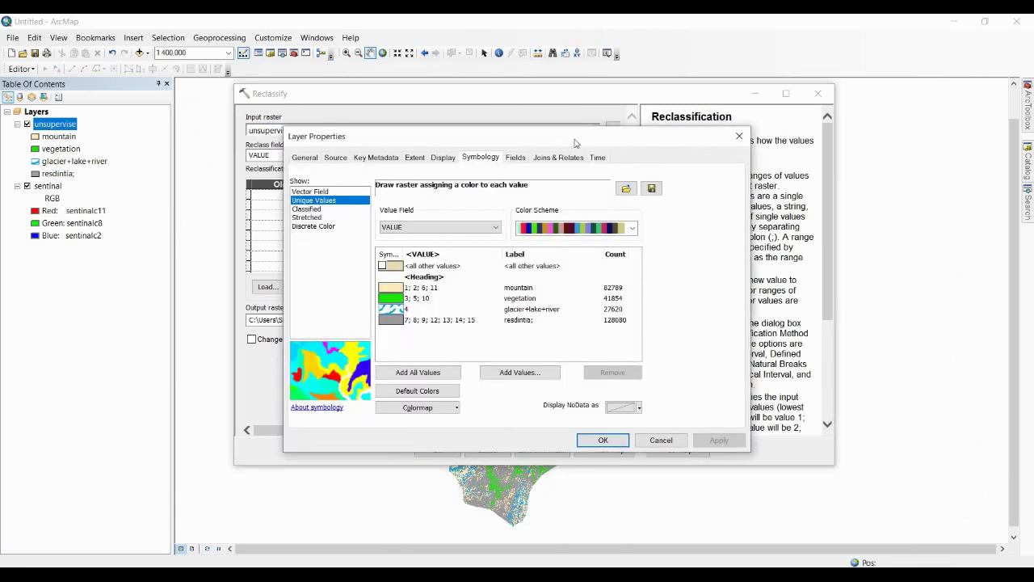
drag(566, 152, 472, 292)
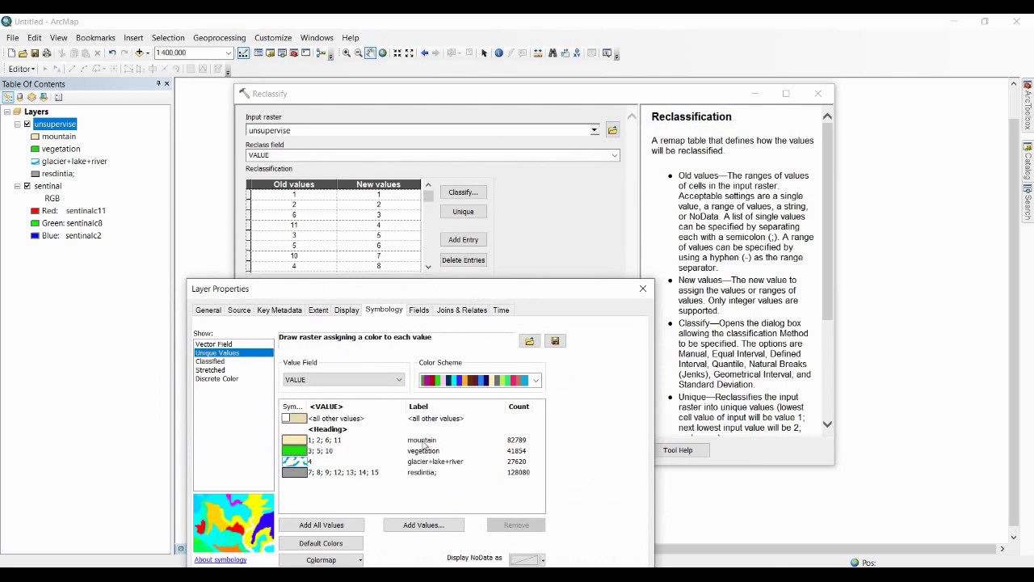
drag(406, 406, 455, 406)
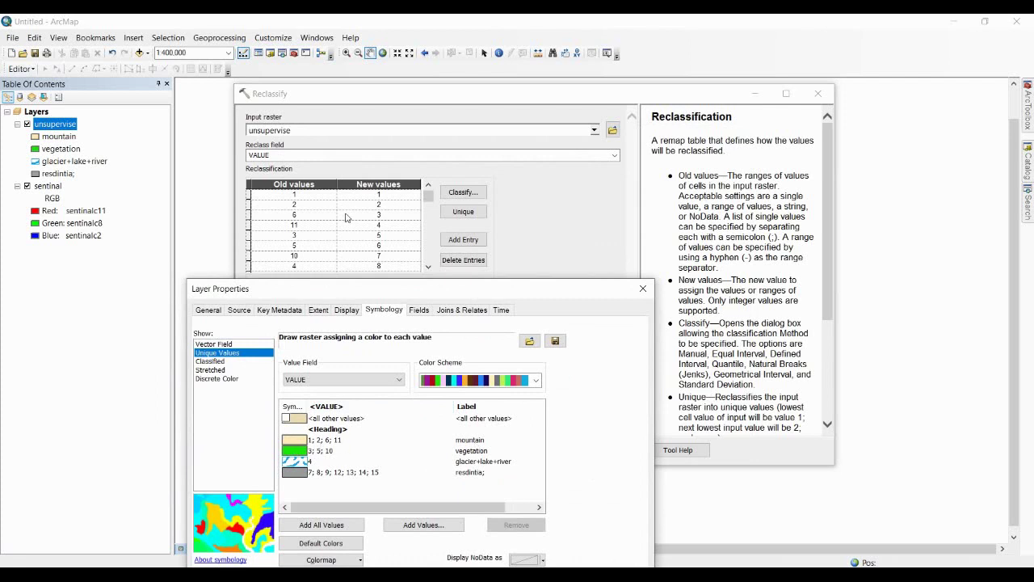
click(643, 290)
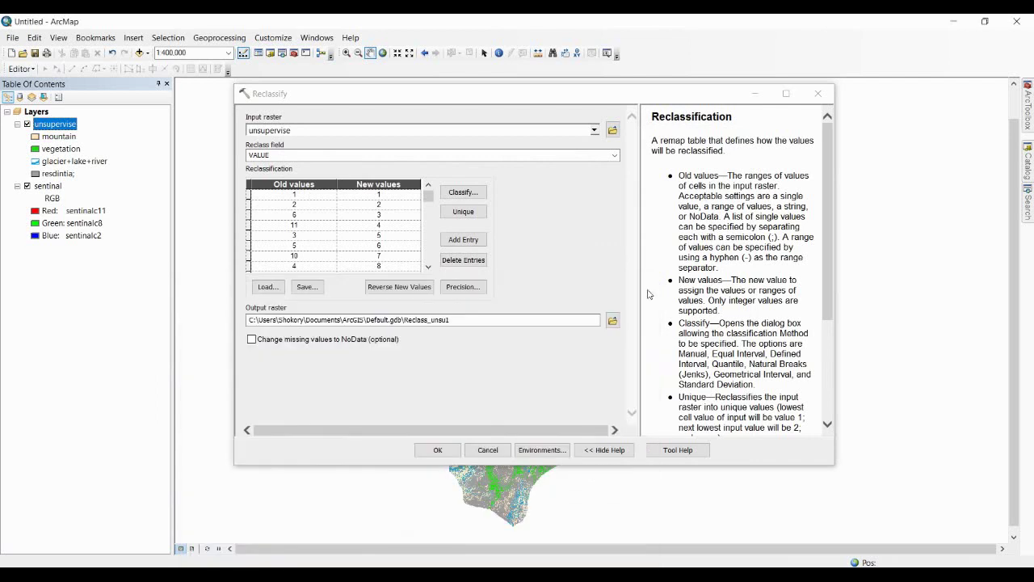
Set the new value to 1 for old values 2, 6 and 11 in the reclassification table
click(387, 207)
double_click(370, 203)
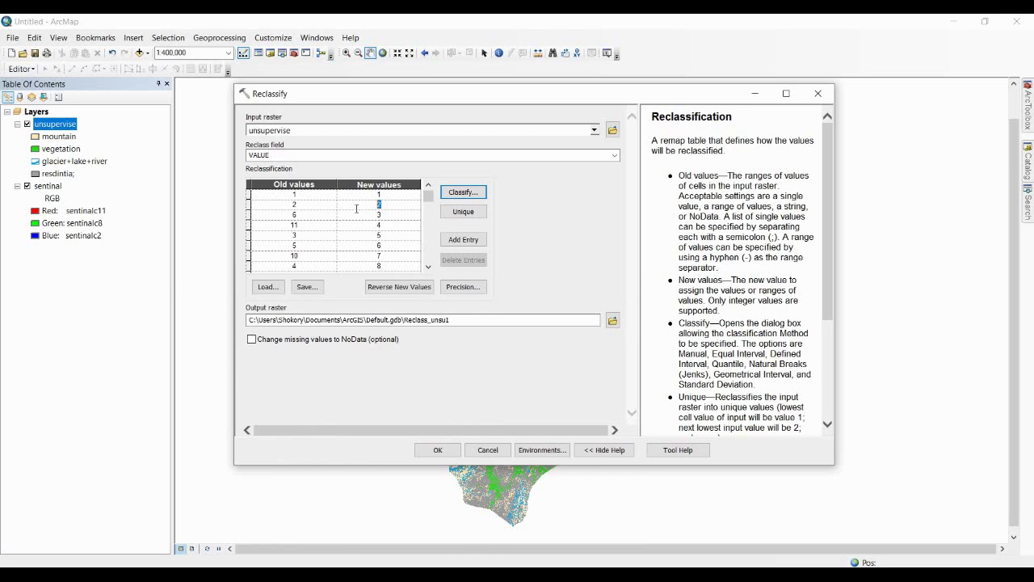
text(1)
double_click(390, 215)
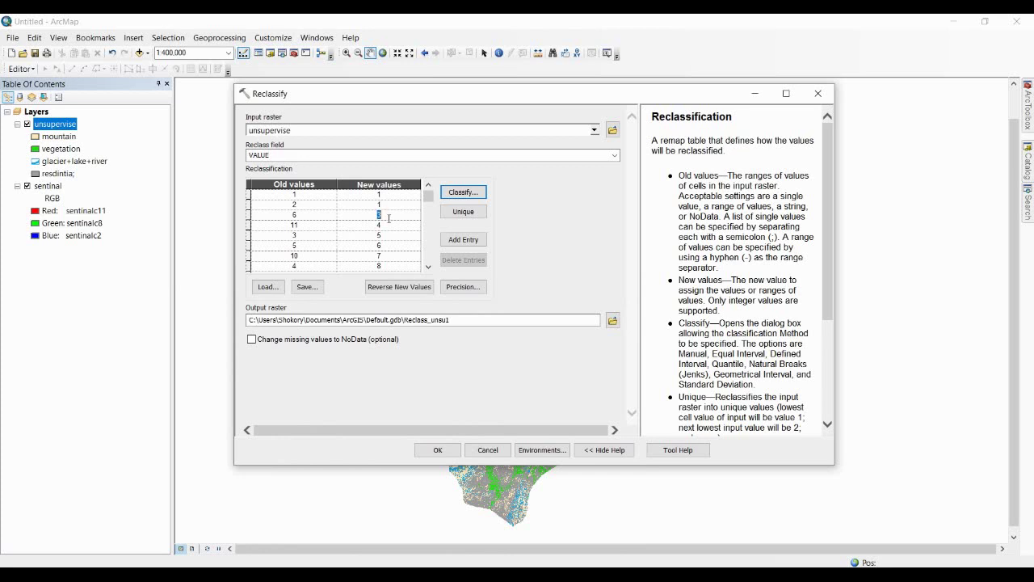
click(428, 267)
click(428, 267)
click(428, 266)
click(428, 267)
click(429, 267)
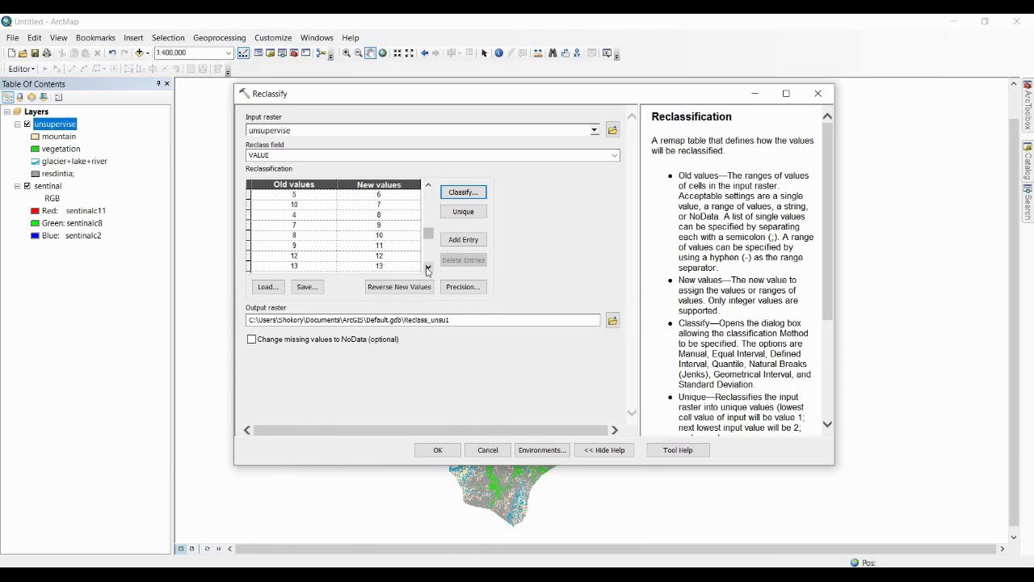
click(428, 268)
click(428, 268)
click(429, 268)
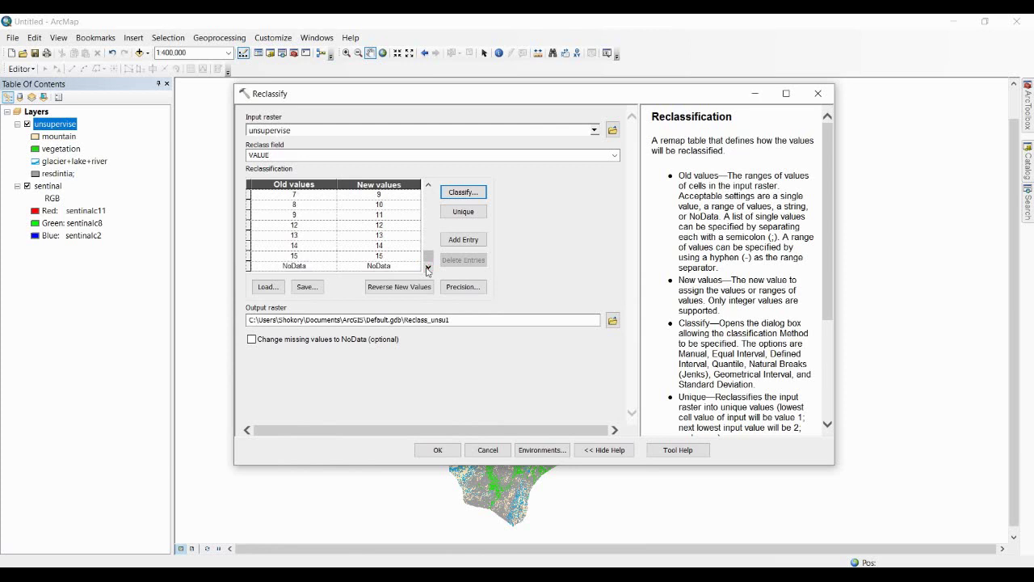
click(429, 185)
click(428, 185)
click(428, 185)
click(428, 185)
click(428, 185)
click(428, 185)
click(428, 185)
click(428, 185)
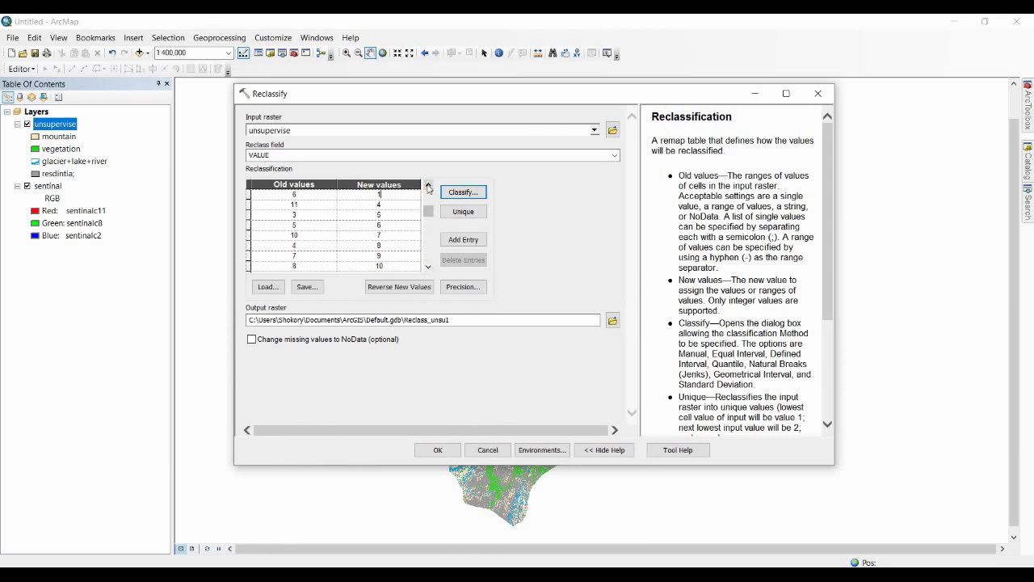
click(392, 207)
click(394, 225)
Check the vegetation group in the unsupervise layer's symbology and set the new value to 2 for old values 3, 5 and 10
double_click(55, 123)
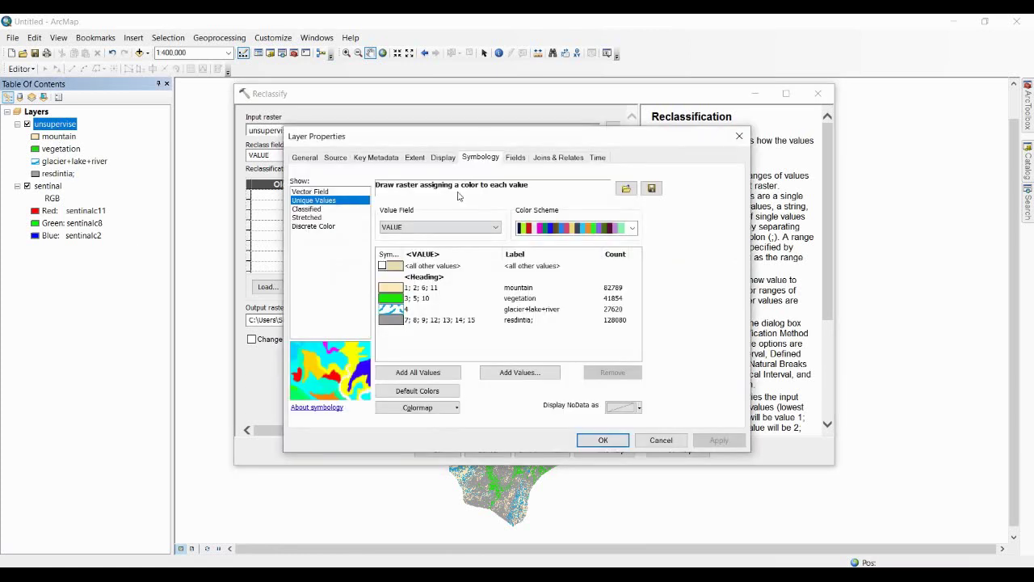
drag(487, 141, 383, 277)
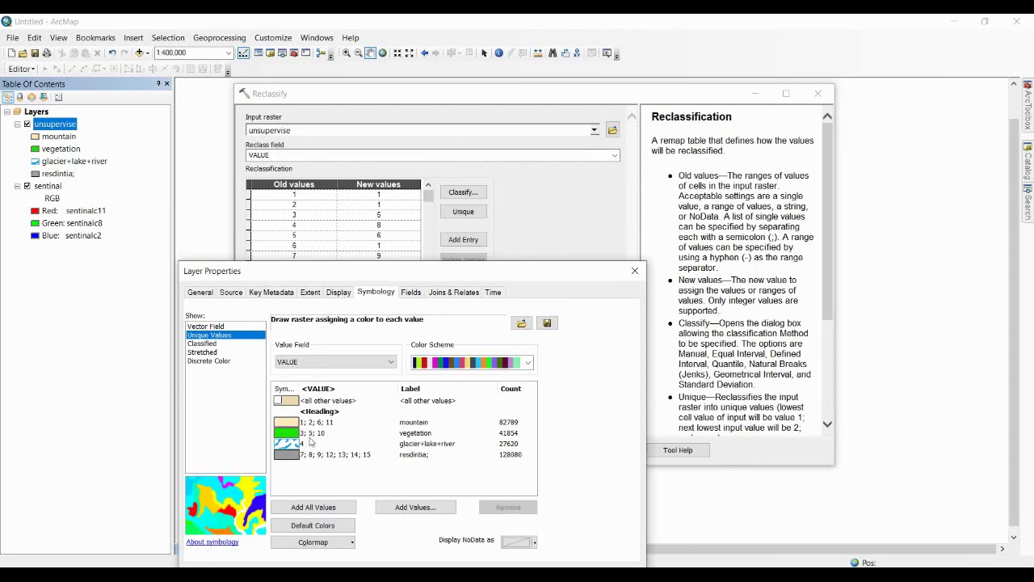
click(634, 271)
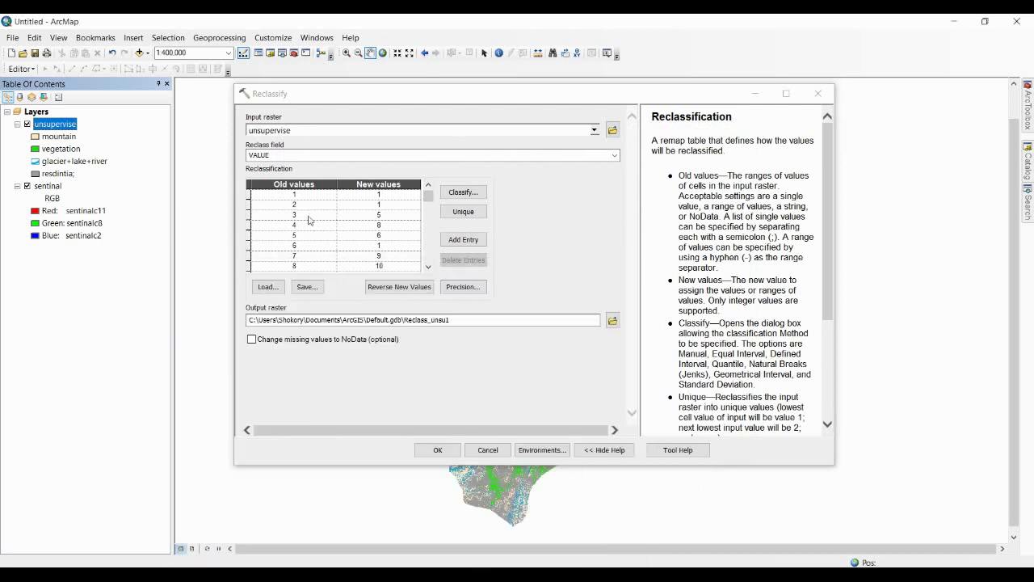
click(385, 216)
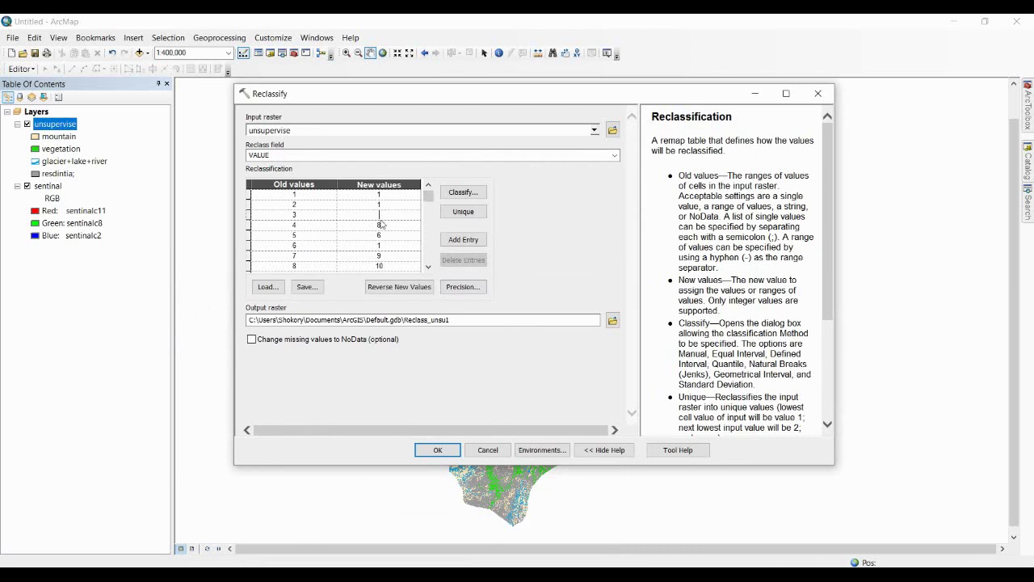
text(2)
click(392, 235)
click(427, 266)
click(428, 267)
click(387, 256)
Check the glacier+lake+river group in the unsupervise layer's symbology and set the new value to 3 for old value 4
double_click(55, 124)
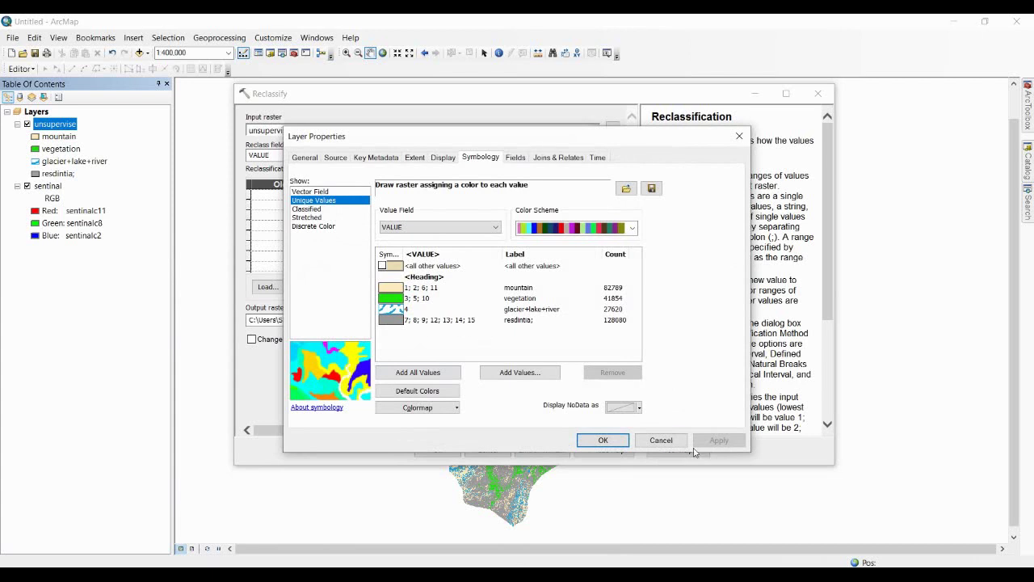
click(602, 441)
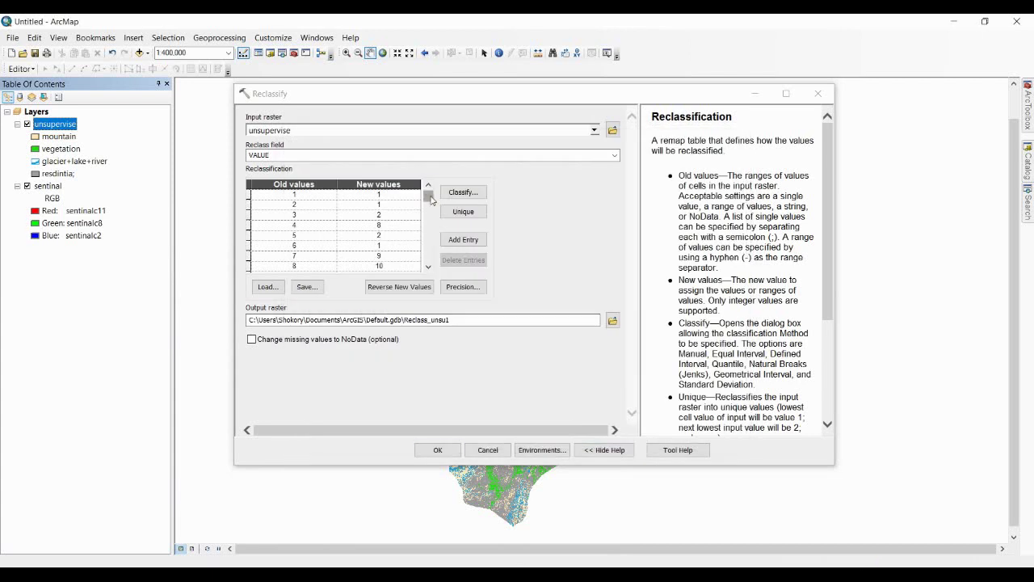
double_click(387, 223)
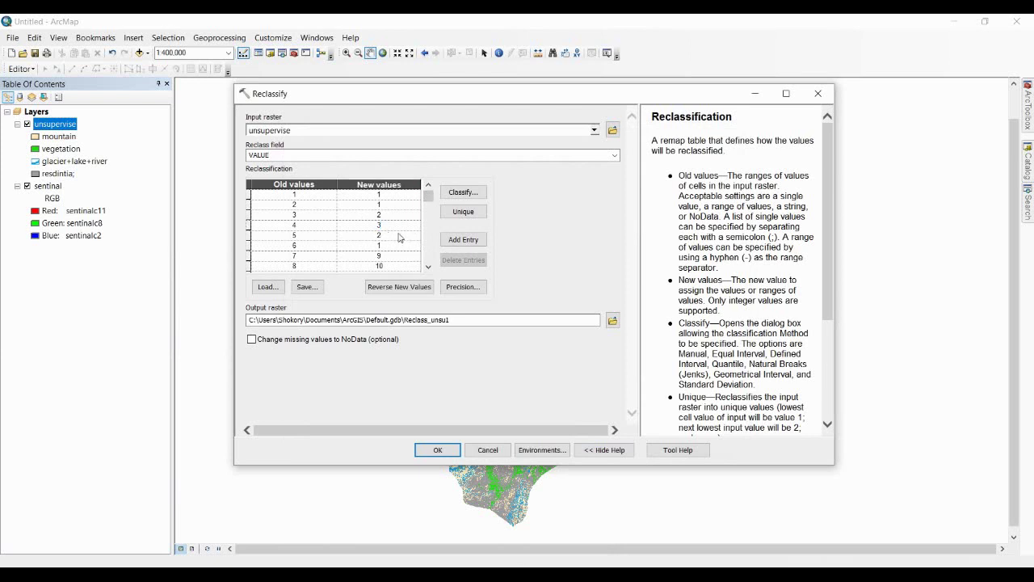
text(32)
key(BackSpace)
Set the new value to 4 for old values 7, 8 and 9 in the reclassification table
double_click(393, 244)
double_click(389, 256)
text(4)
double_click(394, 267)
text(4)
click(431, 269)
click(431, 269)
click(430, 269)
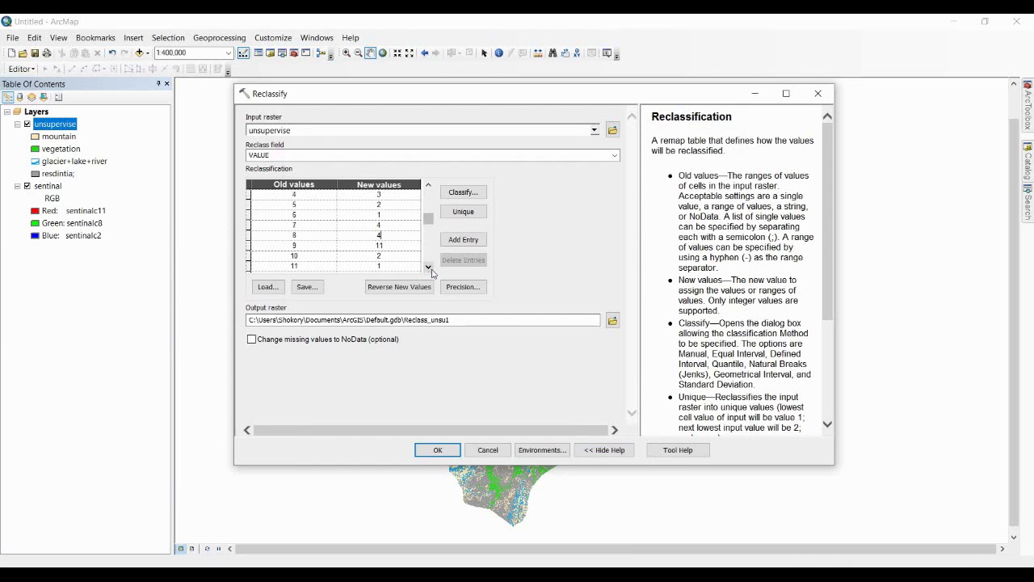
double_click(396, 248)
text(4)
Set the new value to 4 for old values 12, 13, 14 and 15 in the reclassification table
click(431, 269)
click(431, 269)
click(431, 269)
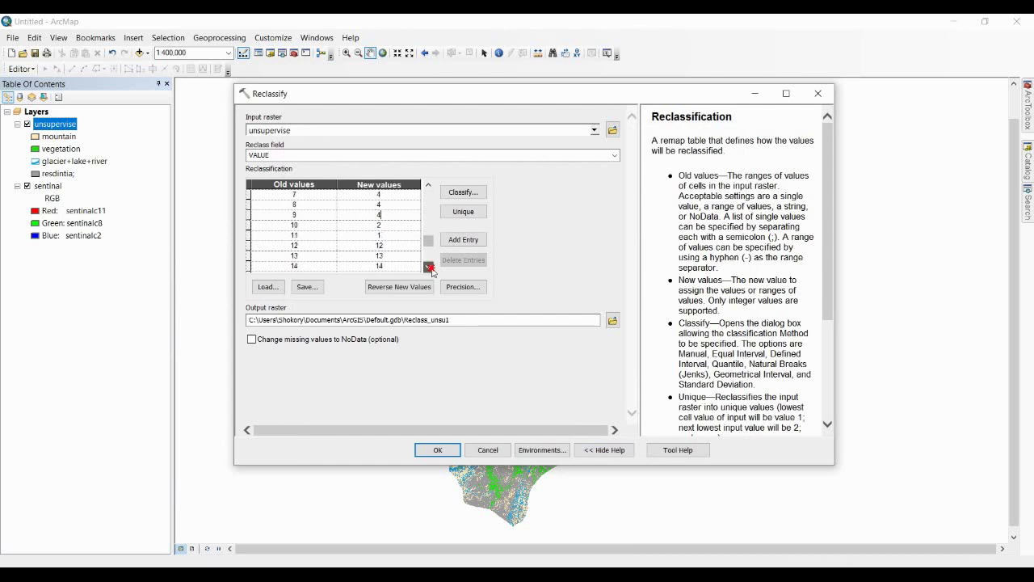
click(431, 269)
double_click(397, 235)
click(397, 245)
text(4)
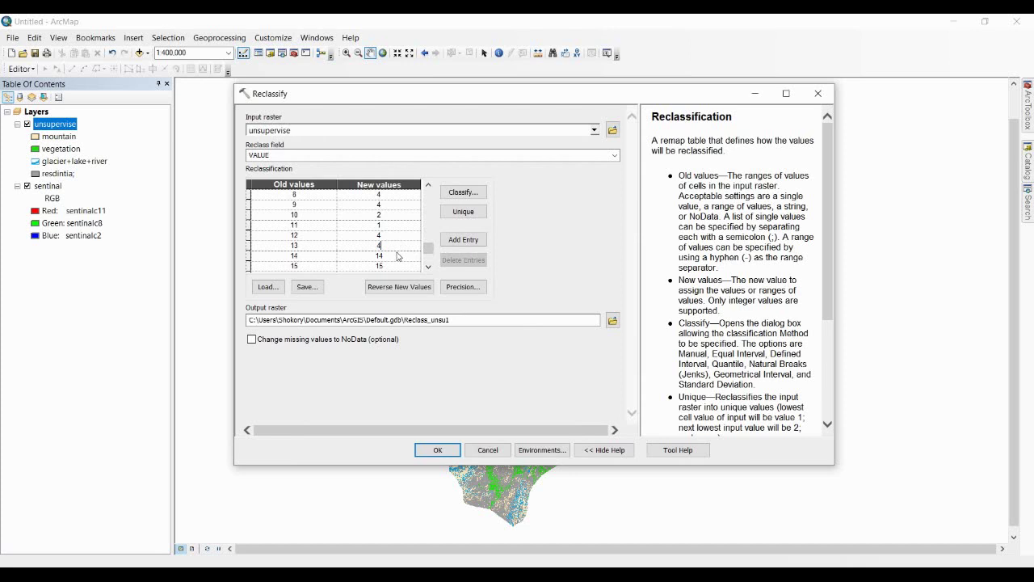
click(397, 255)
text(4)
click(396, 266)
text(4)
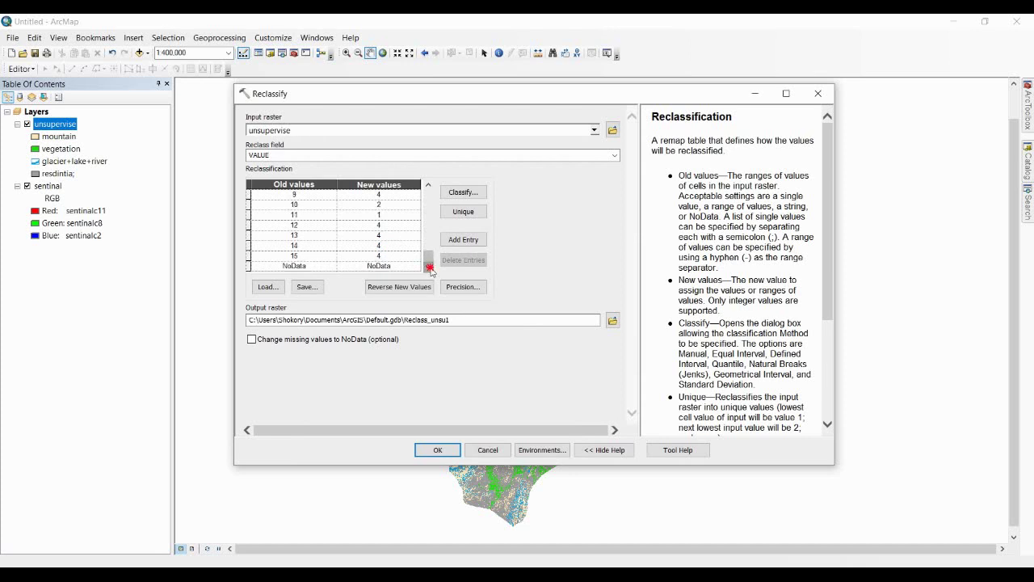
drag(428, 251, 428, 186)
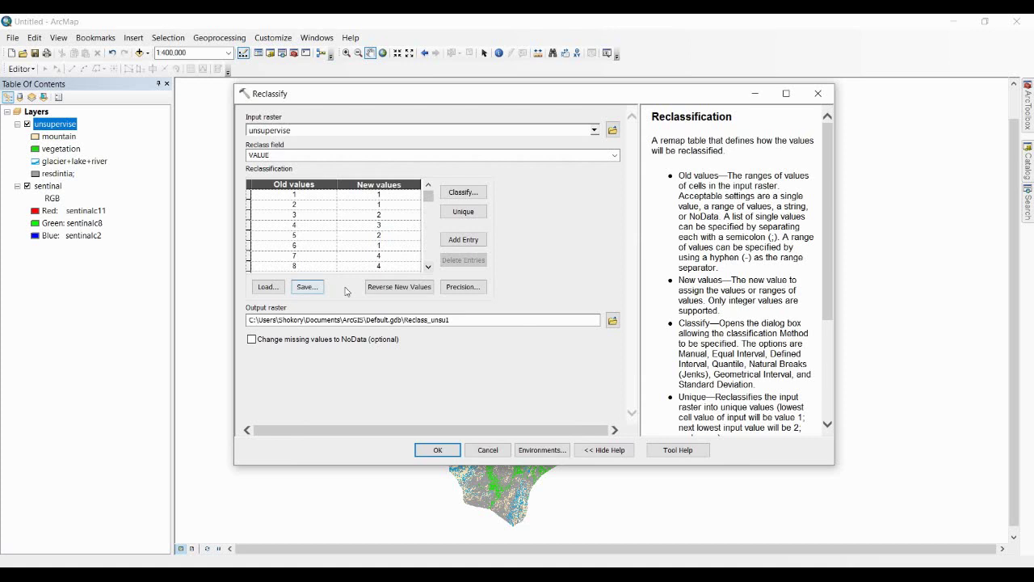
Name the output raster reclassify in the data folder and run the reclassification
click(612, 322)
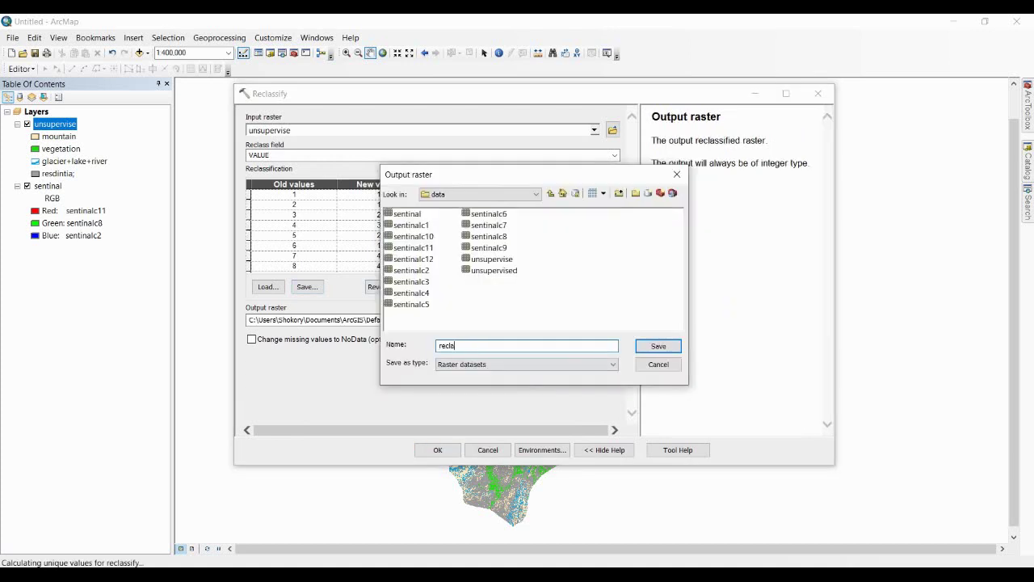
key(Return)
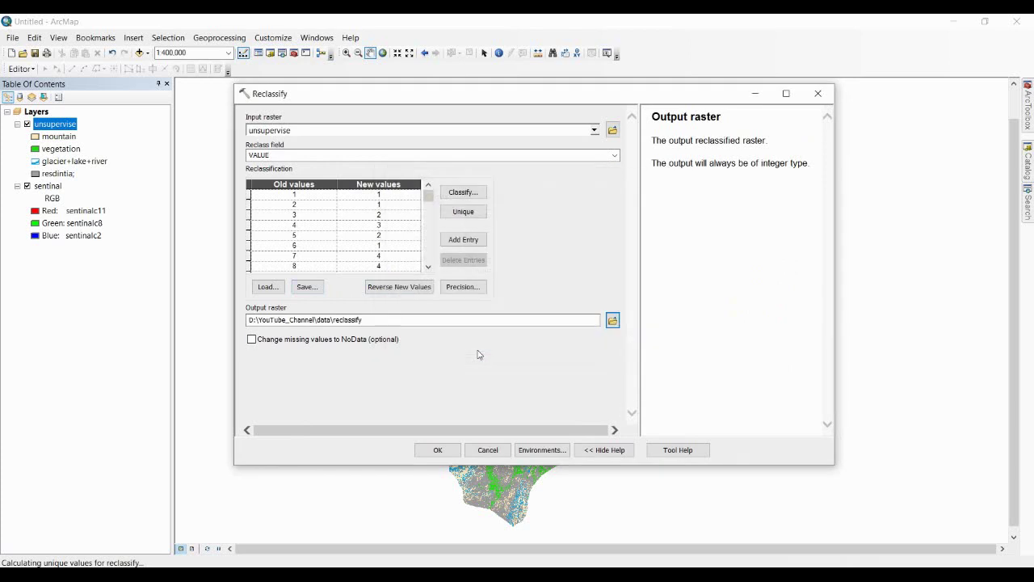
click(431, 455)
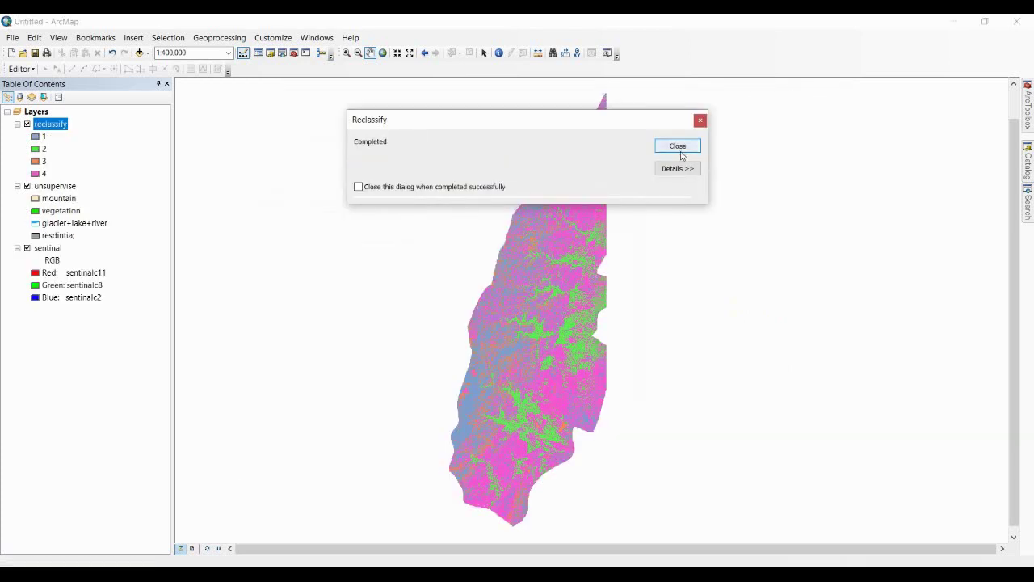
click(679, 148)
Recolour class 1 of the reclassify layer with a light beige shade using the beige-to-red colour scheme
double_click(48, 125)
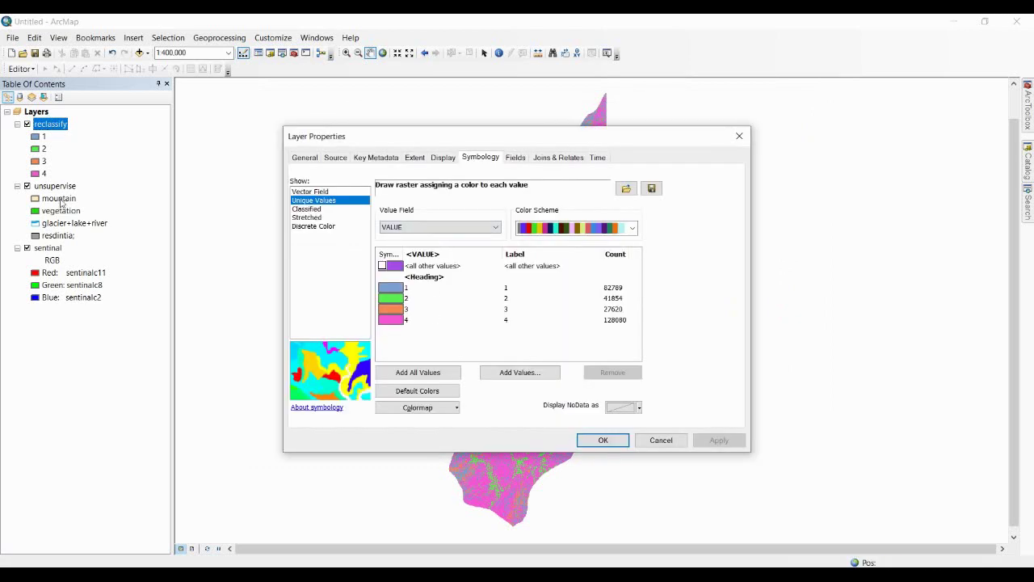
click(526, 289)
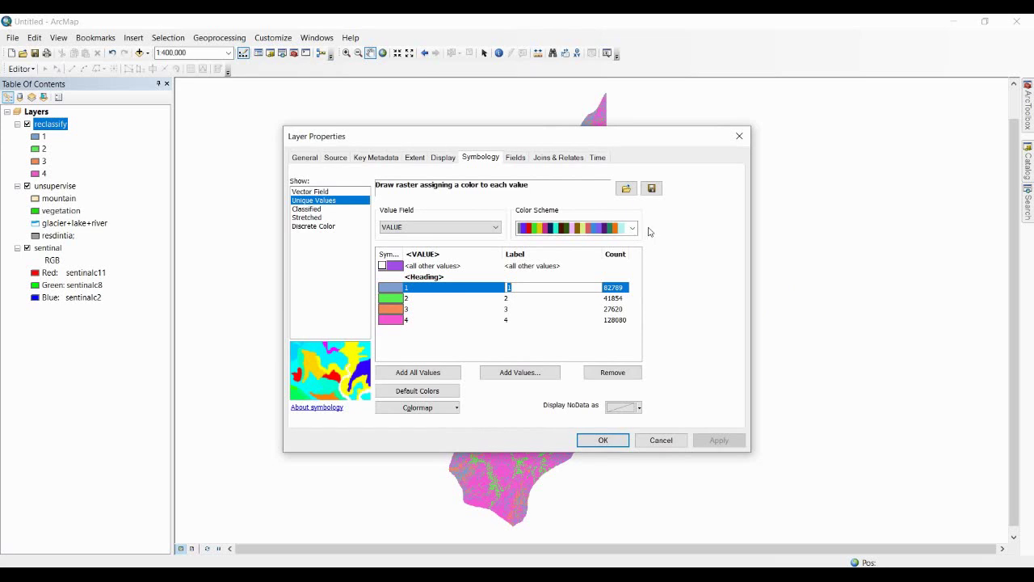
click(670, 242)
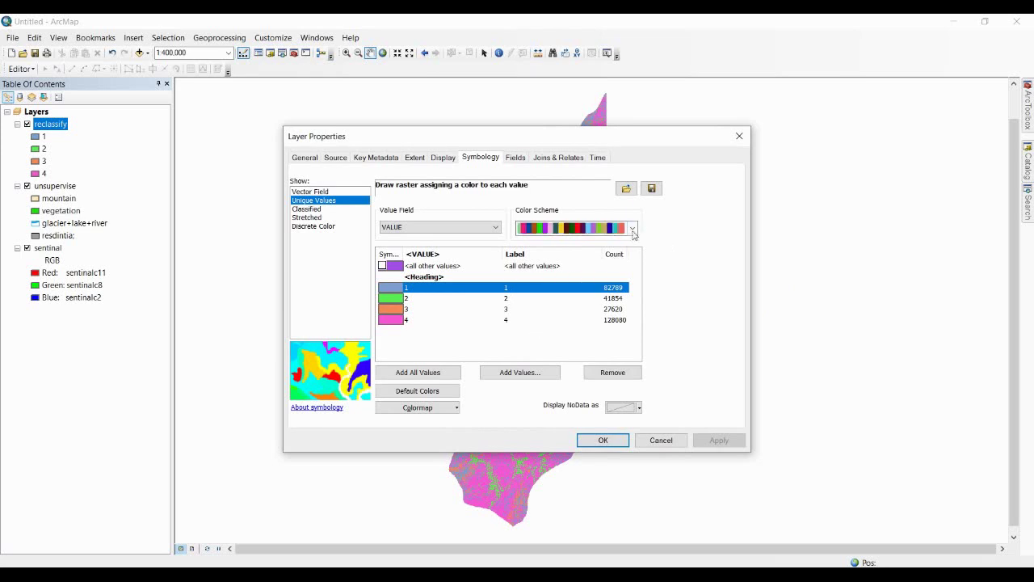
click(632, 228)
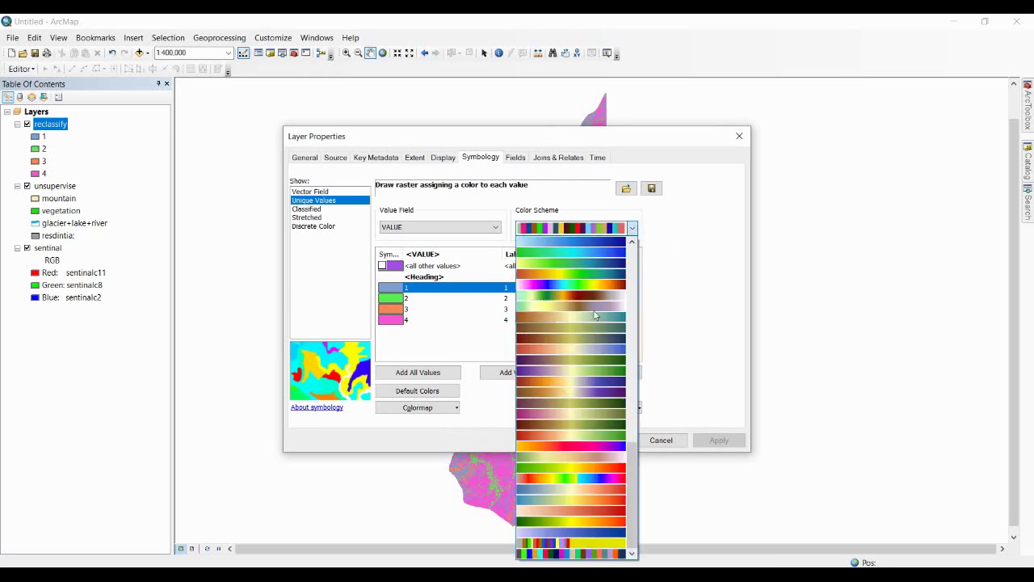
click(596, 514)
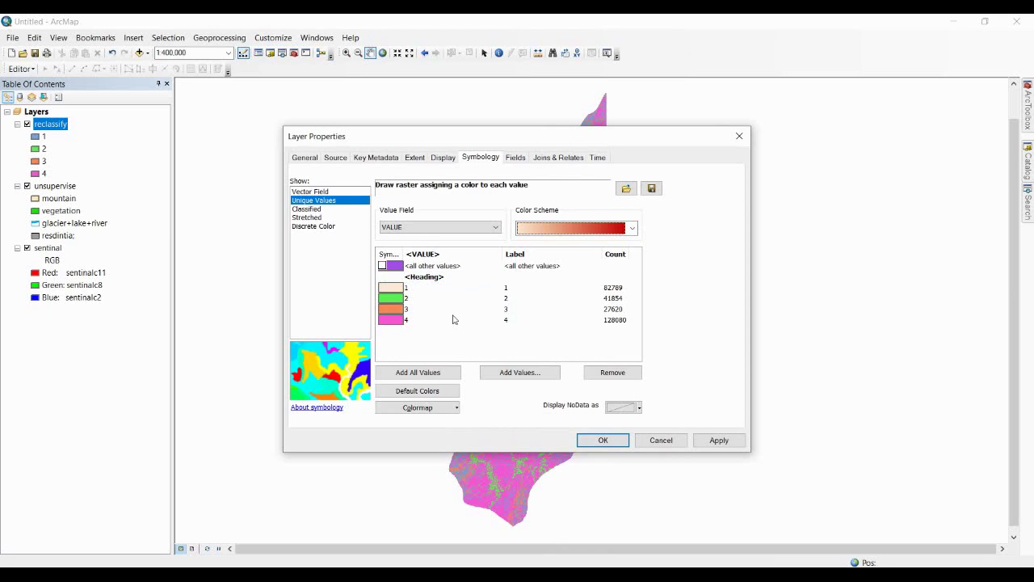
Label class 1 of the reclassify layer mountain and class 2 vegetatin
click(634, 230)
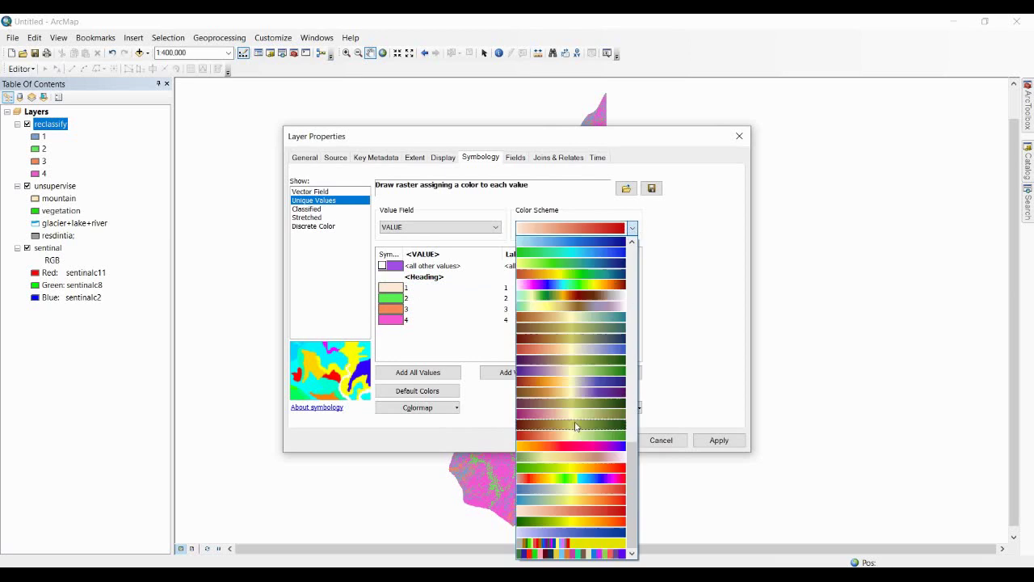
click(708, 316)
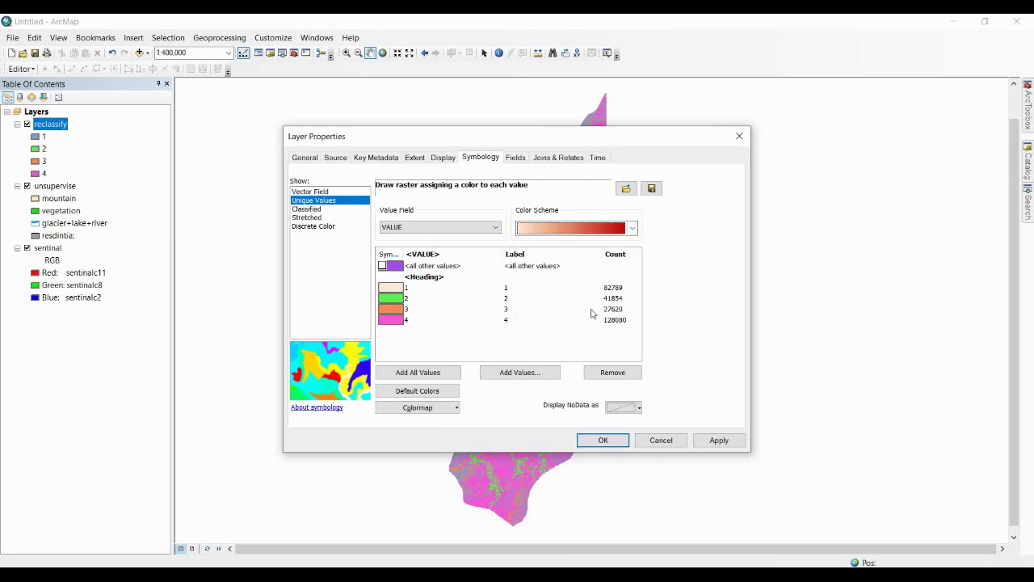
click(522, 289)
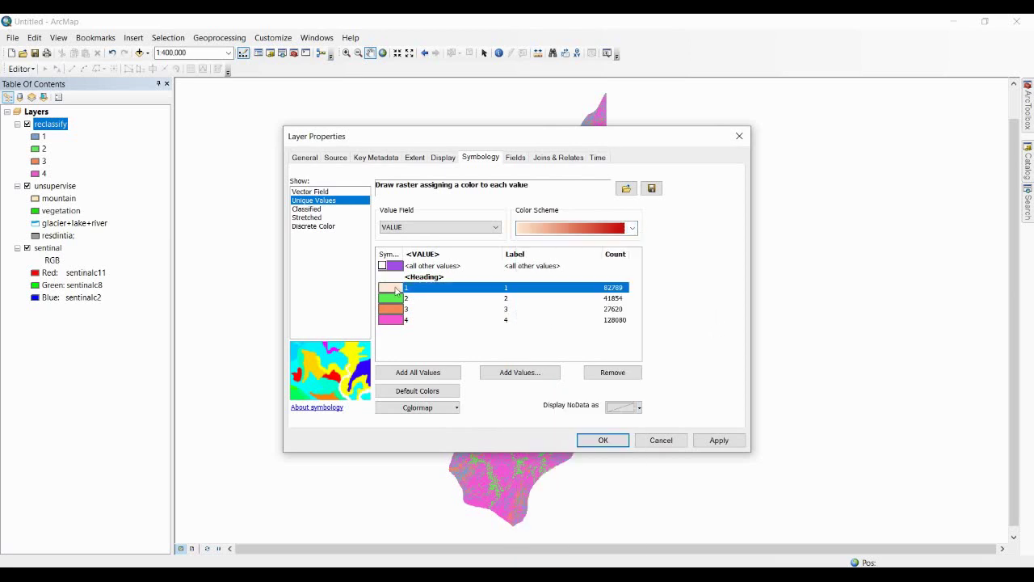
click(527, 289)
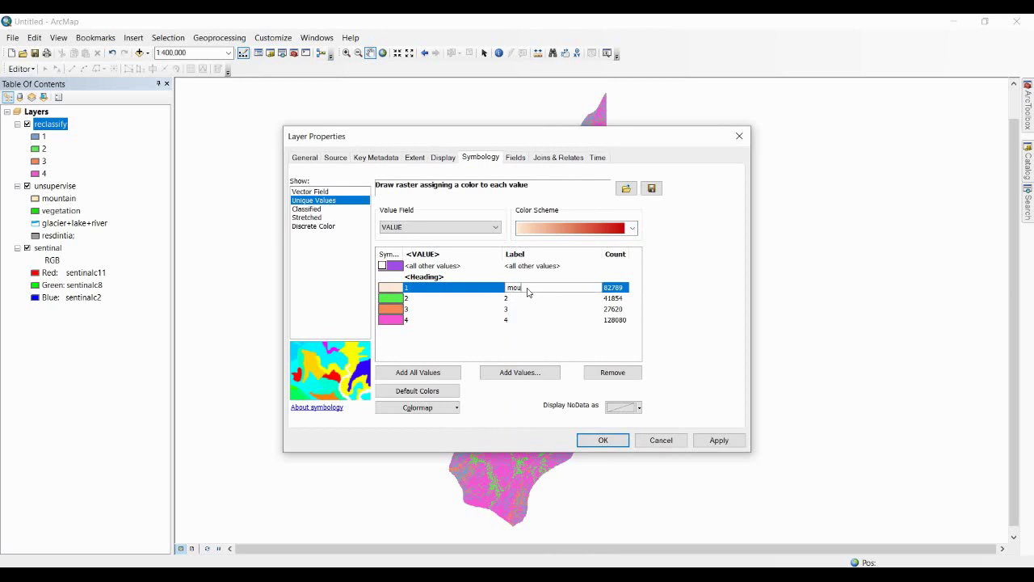
key(Return)
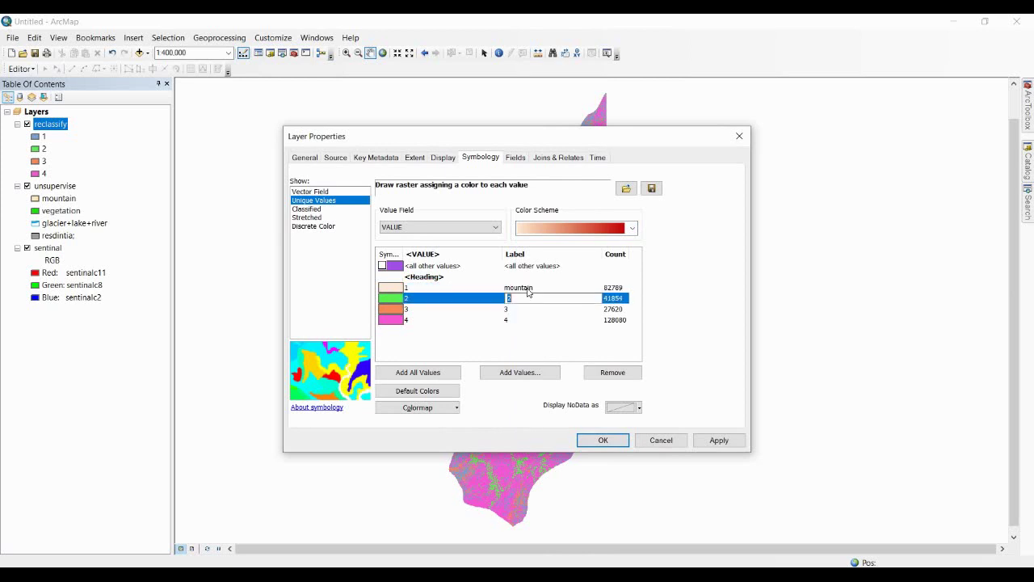
text(vegetation)
key(Return)
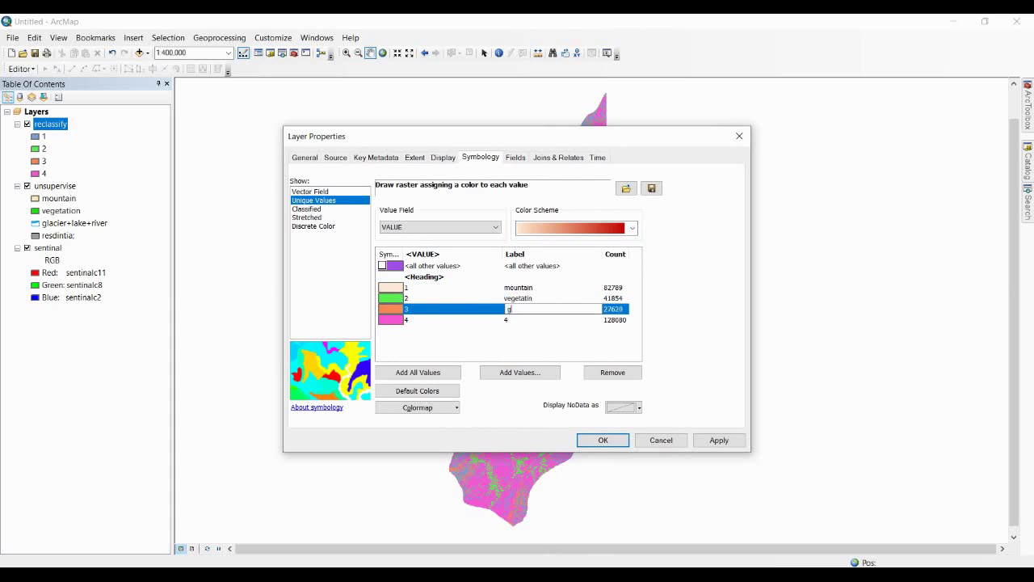
Label class 3 of the reclassify layer glacier+lake+river and class 4 residential
text(glacier+lake+river)
key(Return)
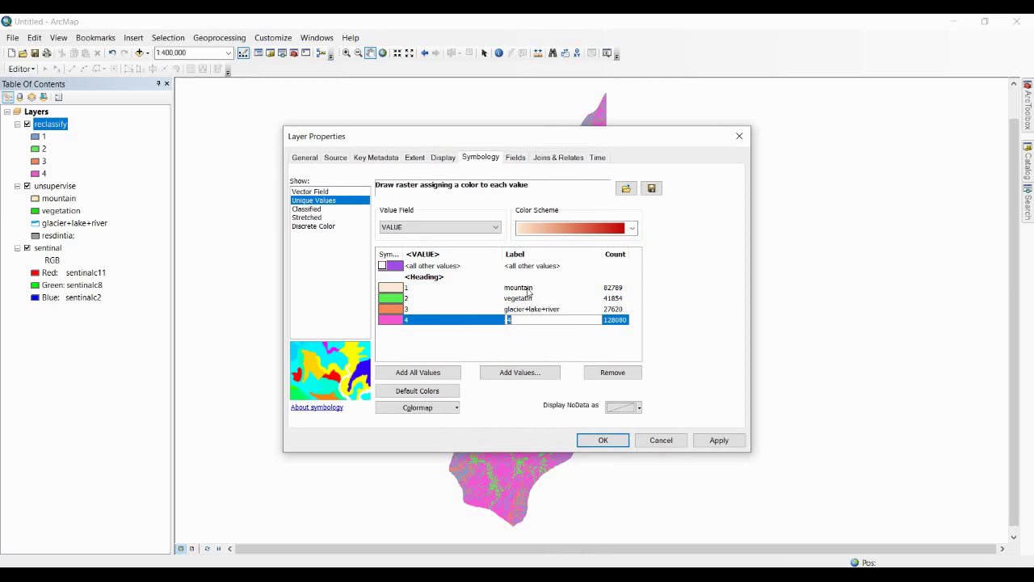
text(residential)
click(517, 346)
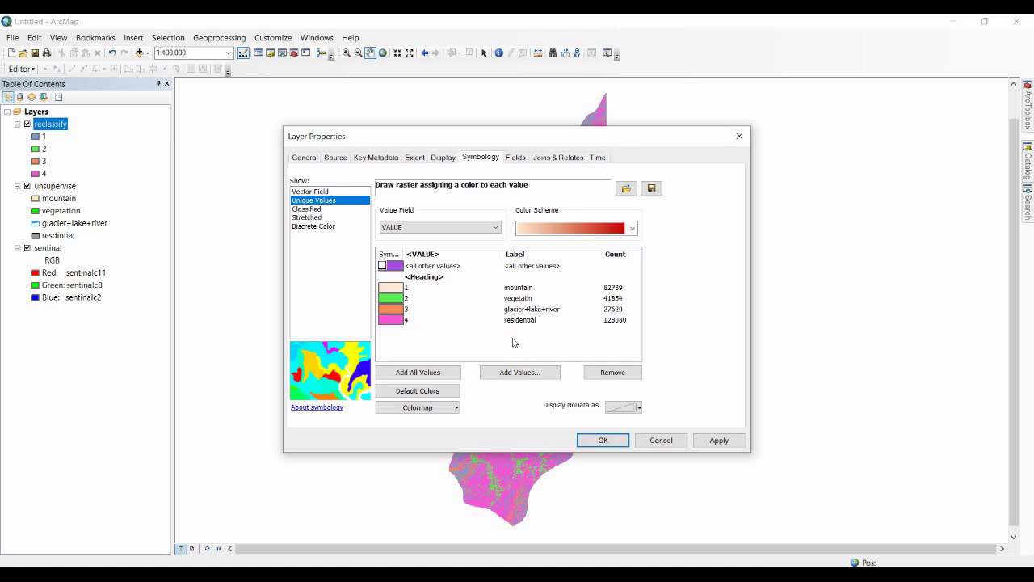
Recolour the glacier+lake+river class bright blue and the residential class grey, and apply the symbology to the reclassify layer
click(392, 310)
click(393, 310)
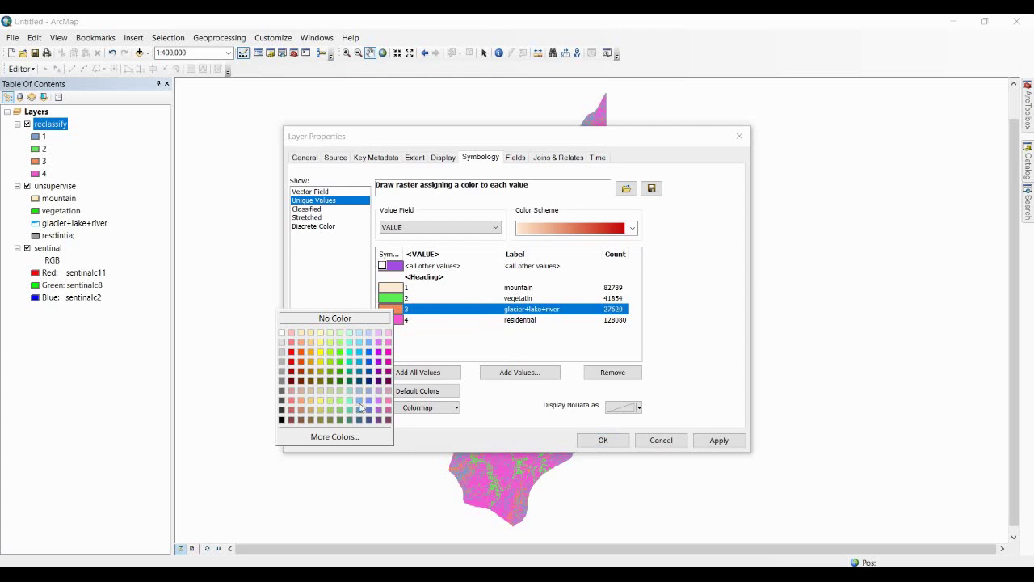
click(359, 353)
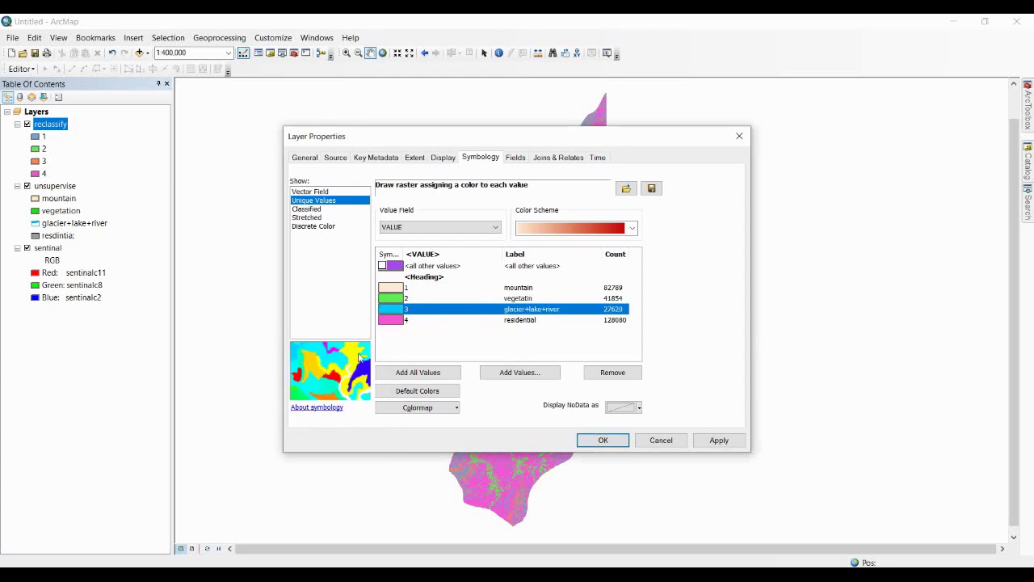
click(392, 321)
click(393, 321)
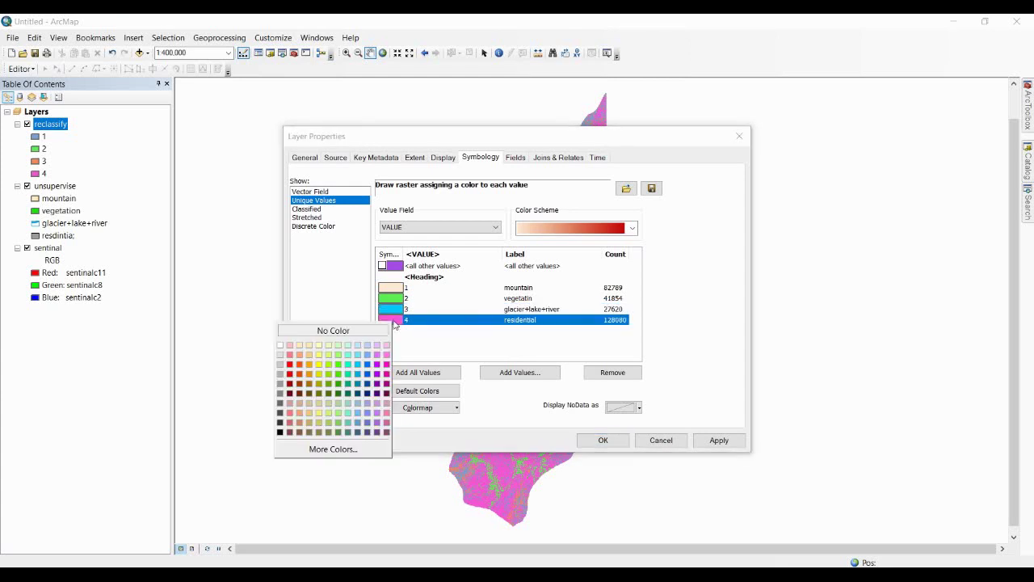
click(280, 384)
click(603, 439)
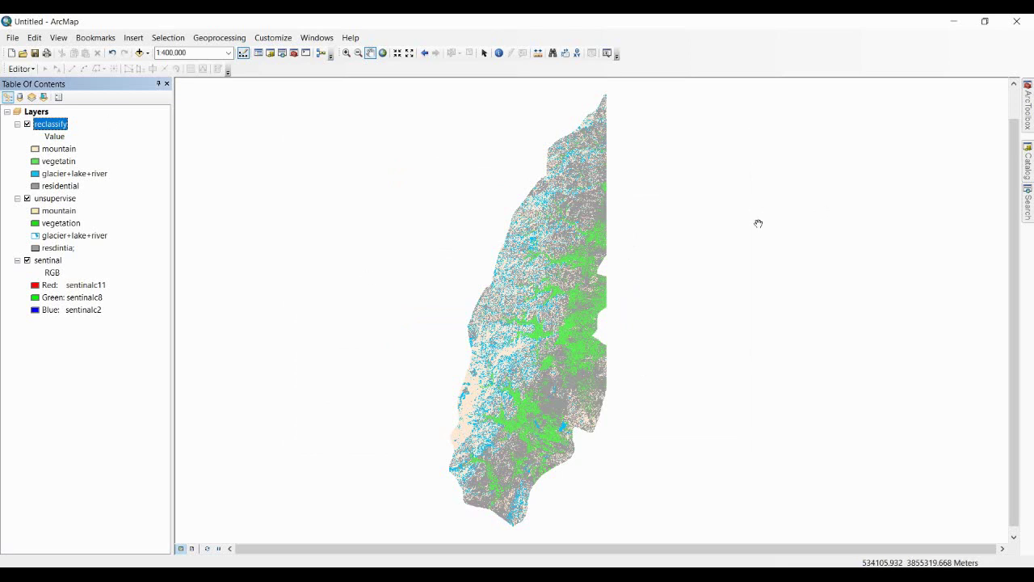
Open the Raster to Polygon conversion tool
click(1025, 129)
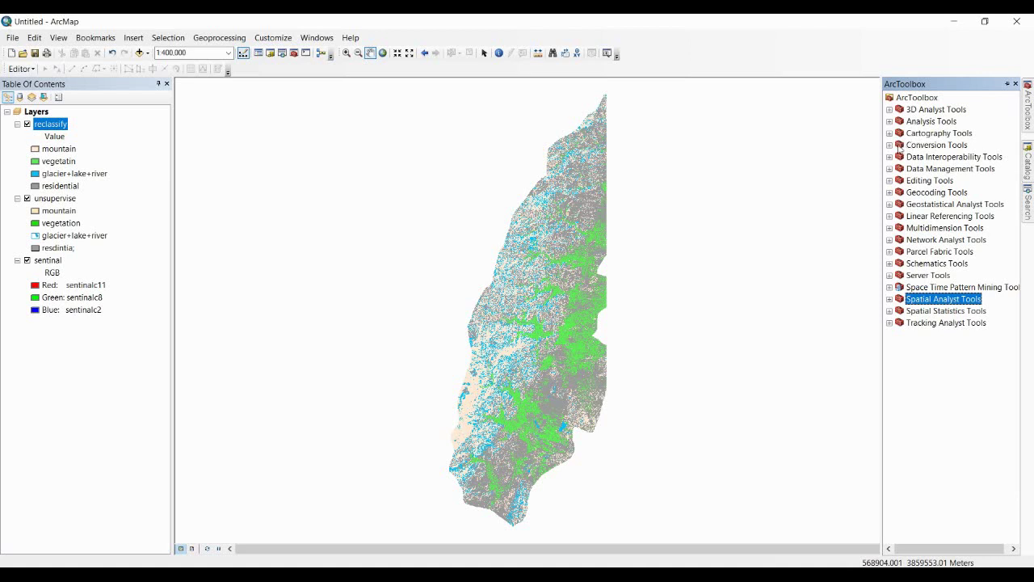
click(890, 145)
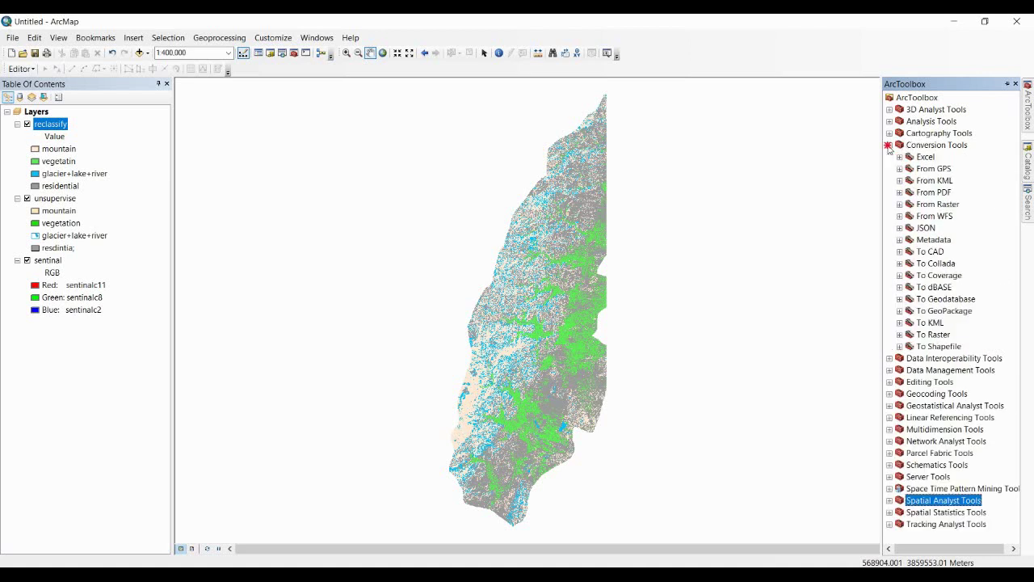
click(899, 205)
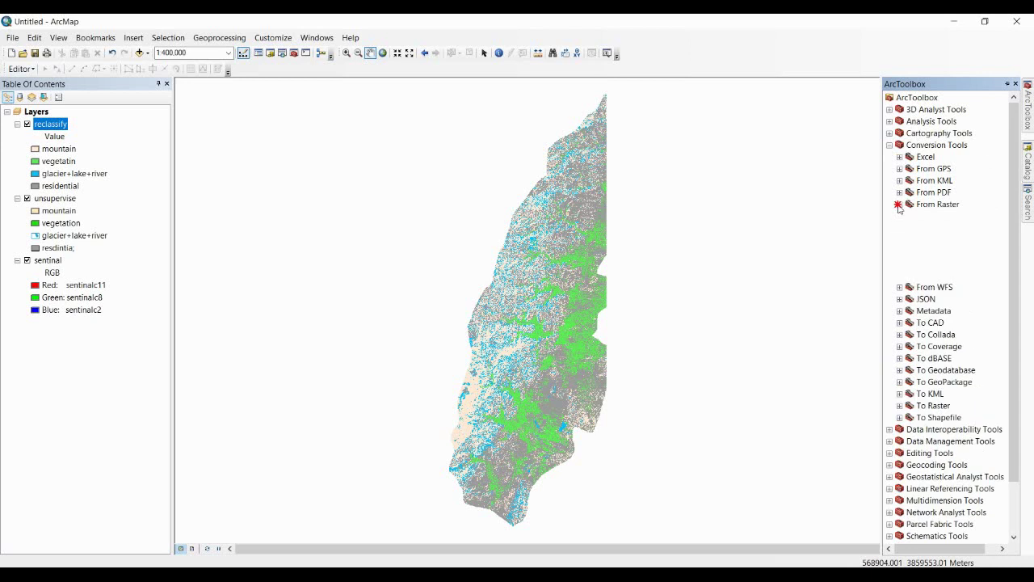
double_click(958, 251)
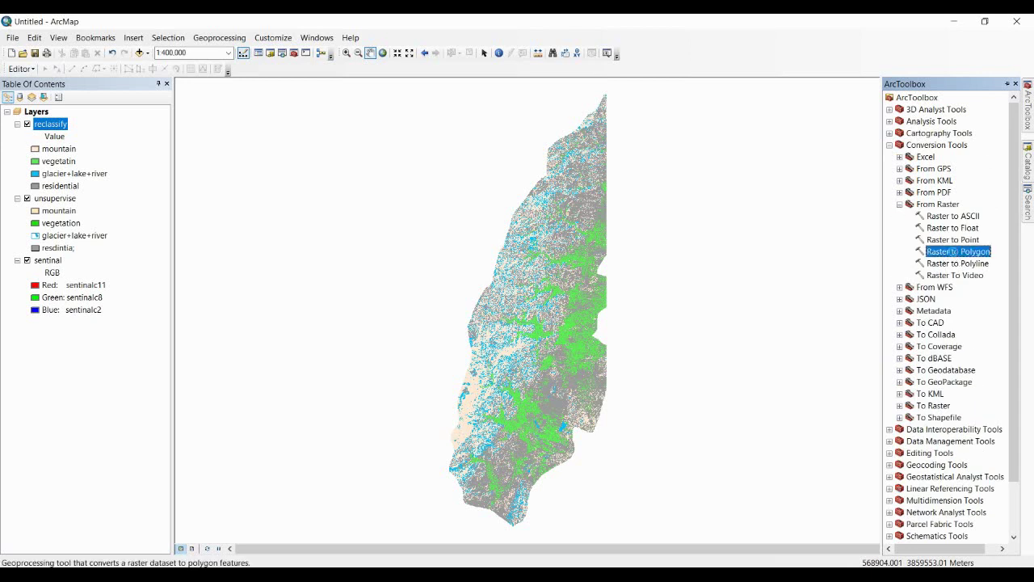